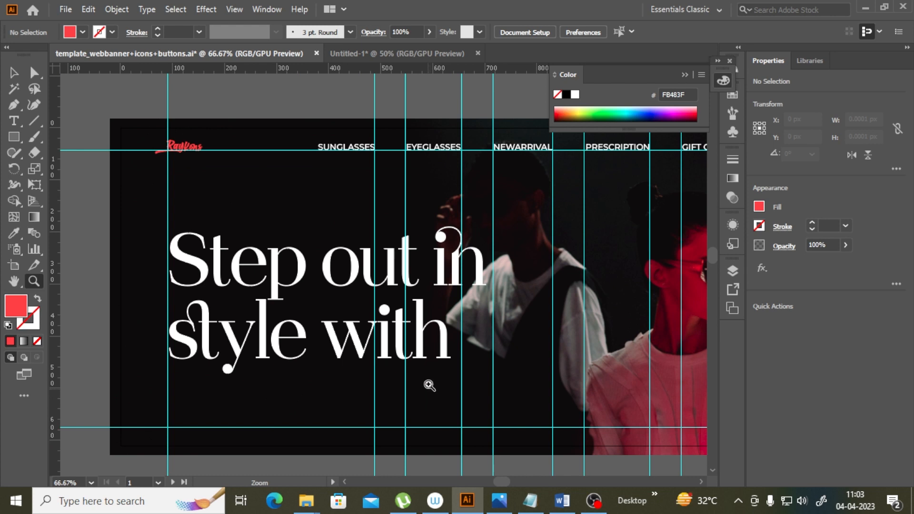
drag(498, 481, 511, 483)
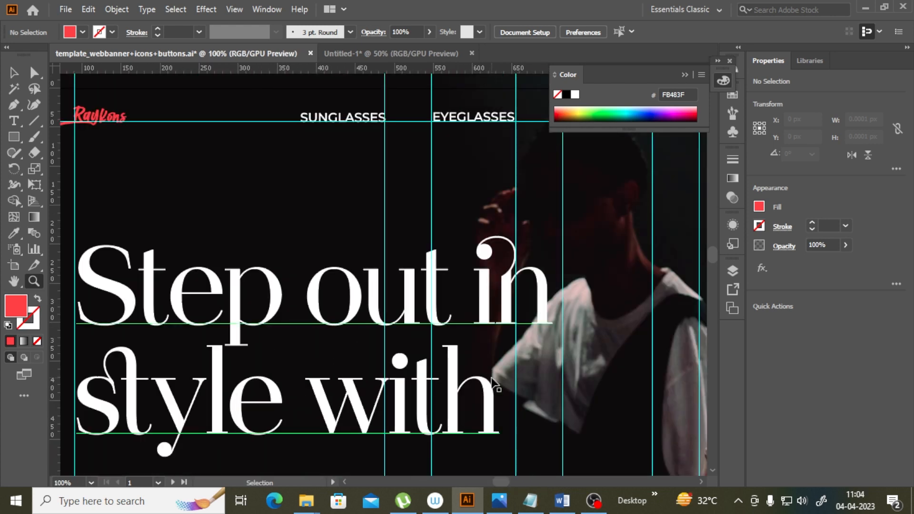
alt+click(497, 380)
alt+click(434, 376)
drag(500, 482, 506, 482)
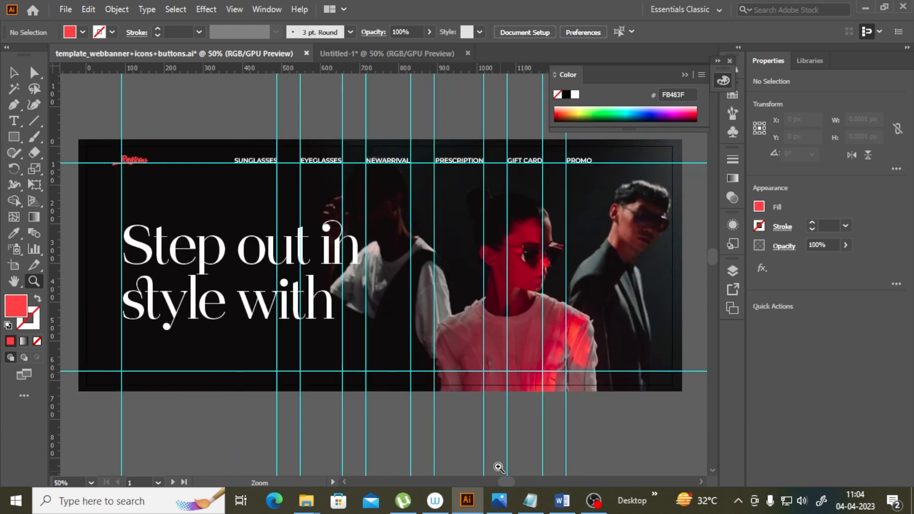
Step: Create a new 1500 × 611 px document with 4 artboards
click(67, 11)
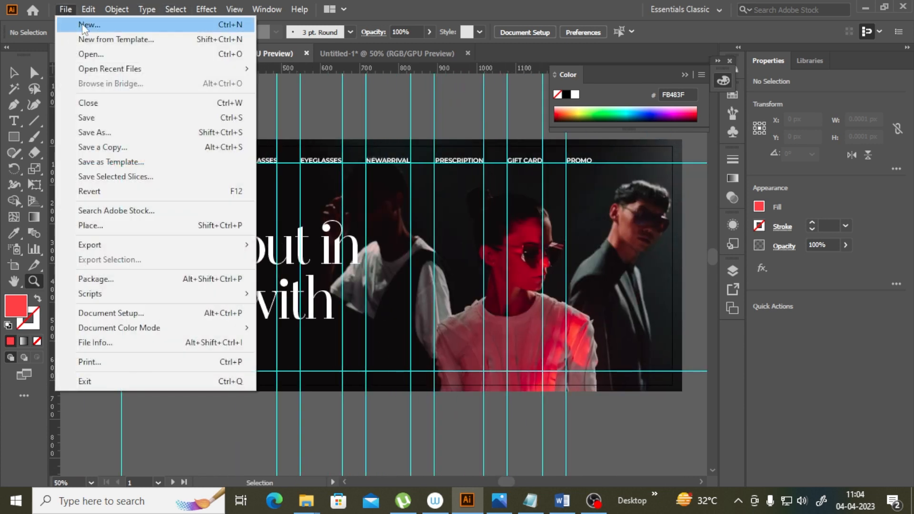
click(77, 26)
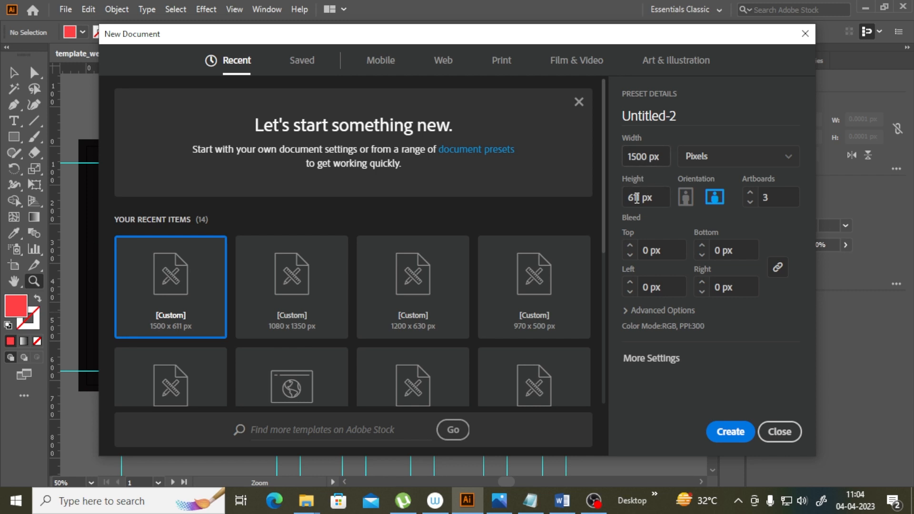
click(766, 197)
key(BackSpace)
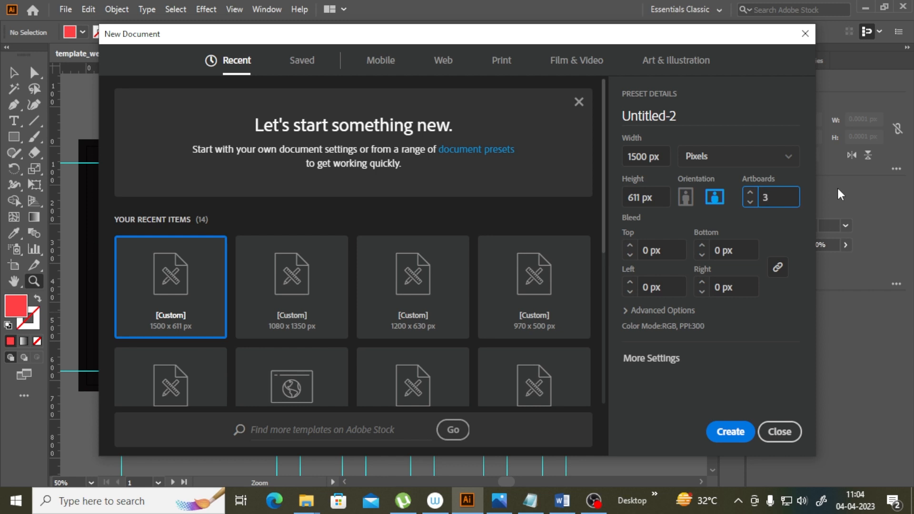
text(4)
click(730, 432)
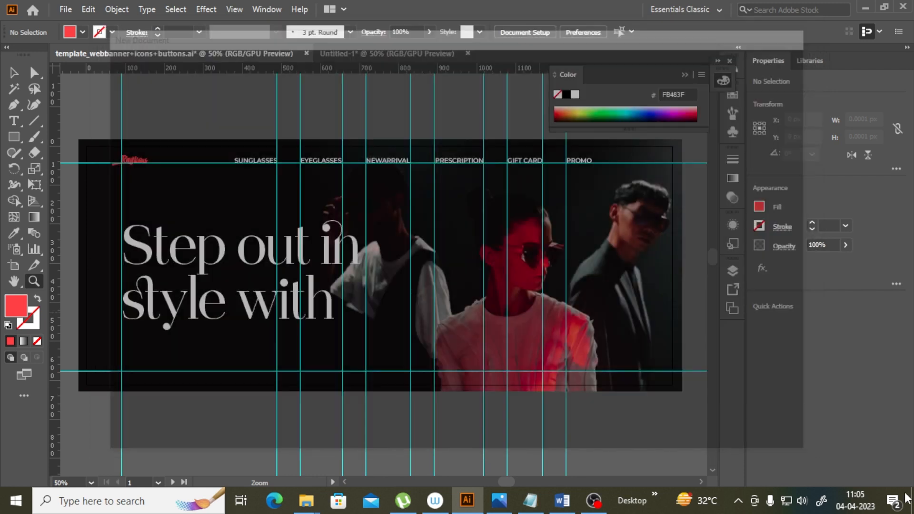
Step: Resize Artboard 2 to 400 × 400 px and move it next to Artboard 1
click(14, 72)
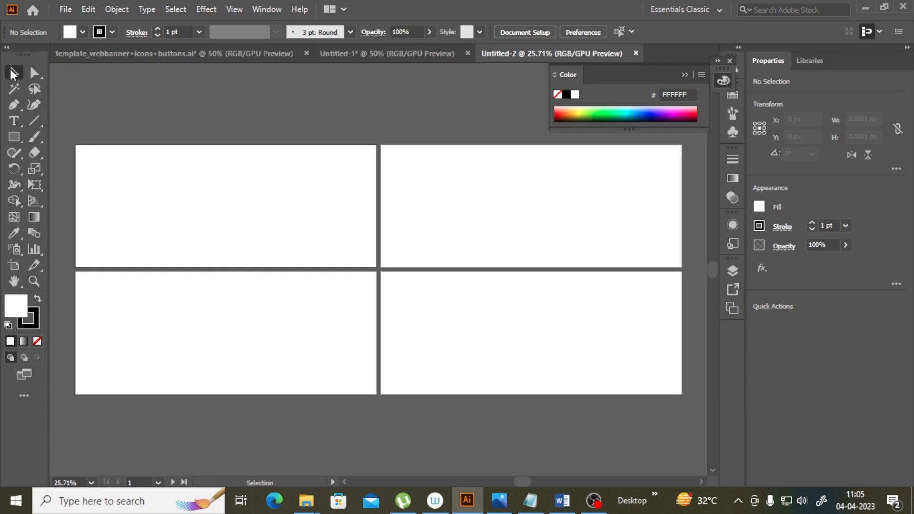
click(444, 218)
click(269, 245)
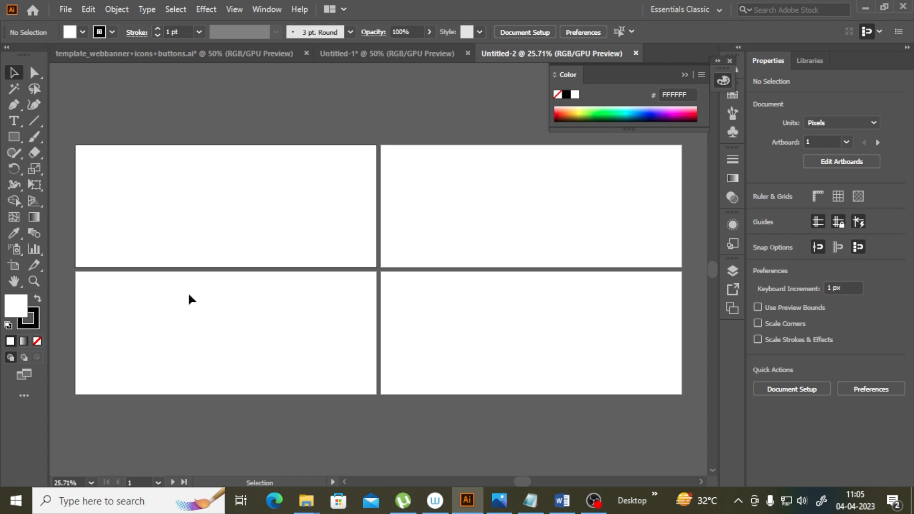
click(462, 265)
click(287, 332)
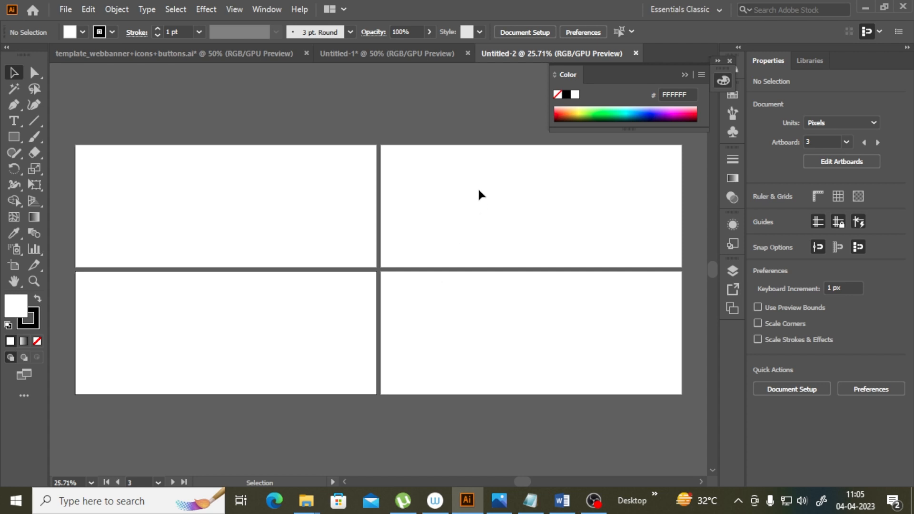
click(512, 204)
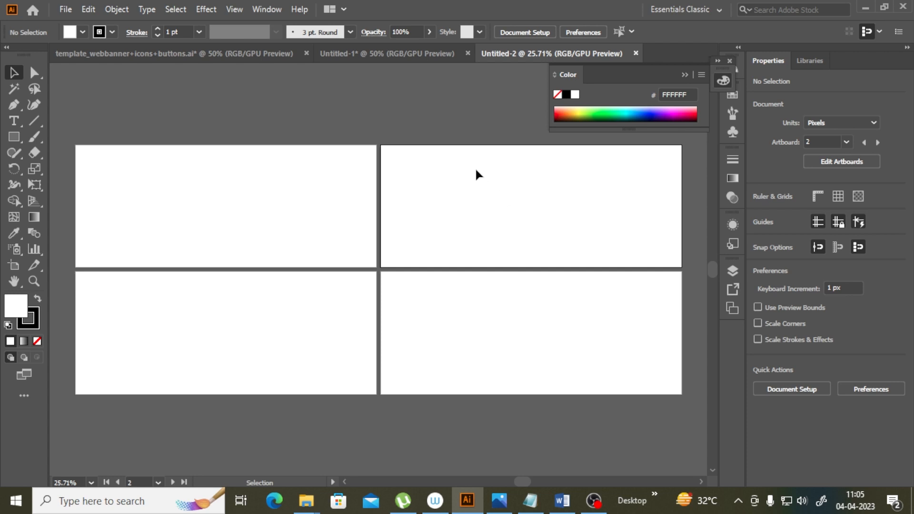
click(828, 162)
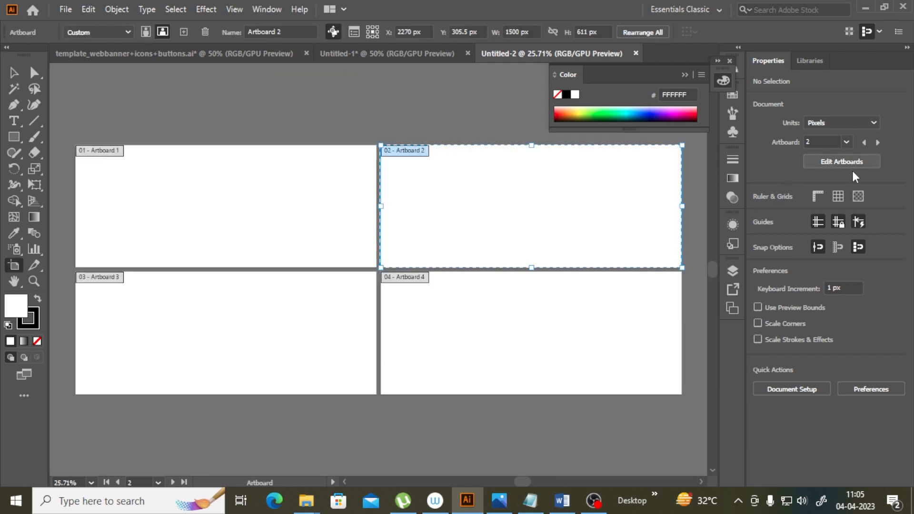
double_click(860, 119)
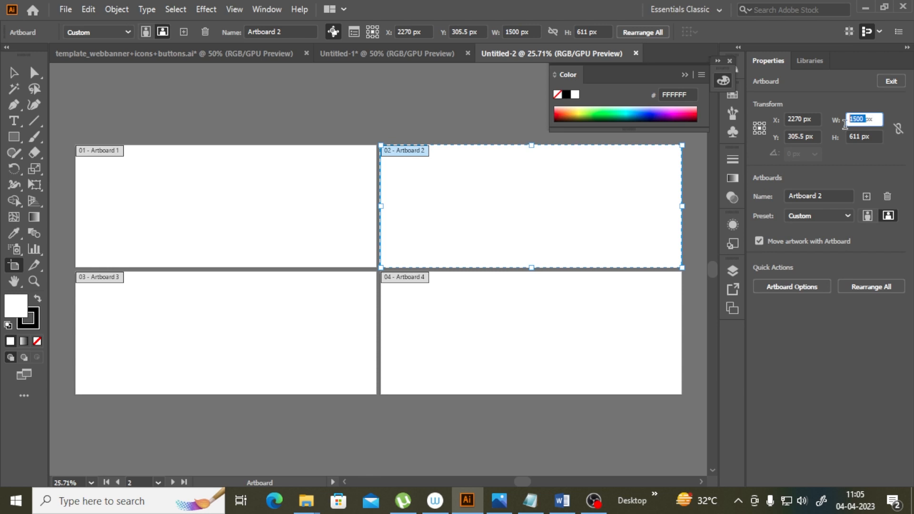
text(400)
double_click(856, 137)
text(400)
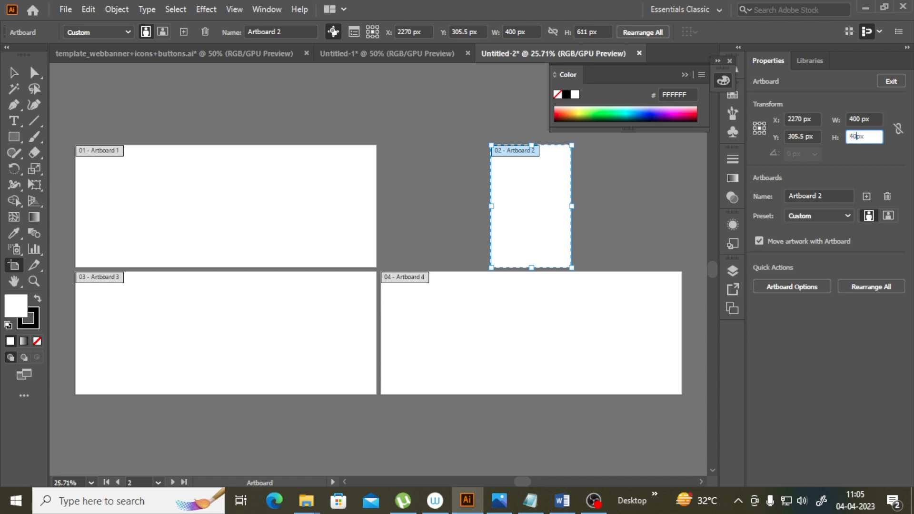
key(Return)
drag(550, 207, 447, 186)
Step: Delete Artboard 4 and place a duplicate of Artboard 2 directly below it
click(510, 297)
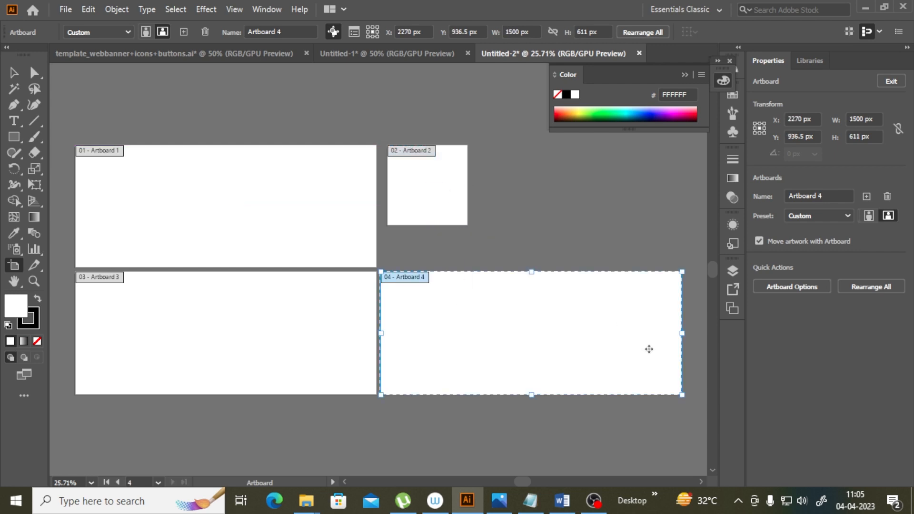
key(Delete)
click(439, 202)
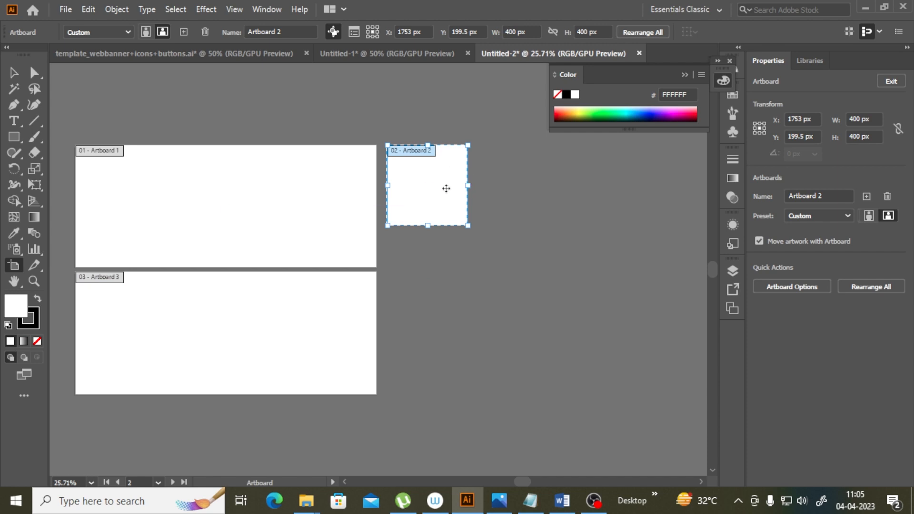
drag(447, 189, 447, 282)
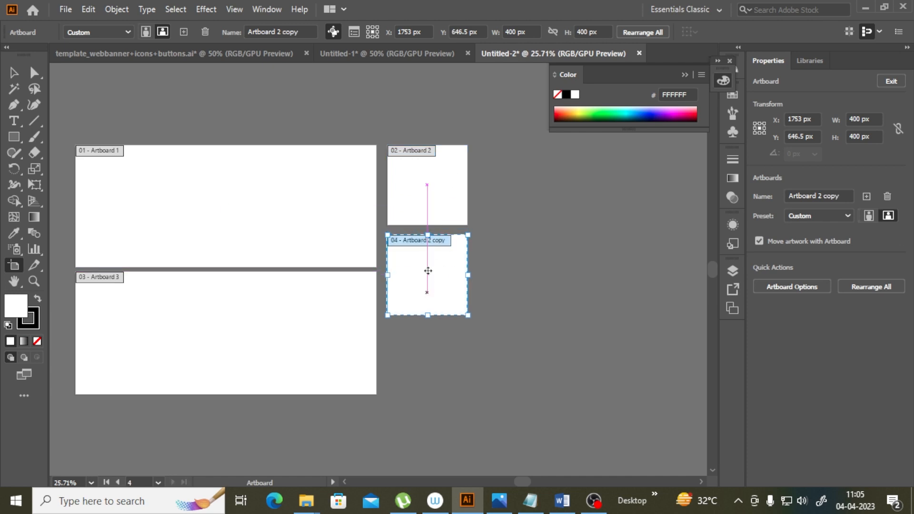
Step: Resize Artboard 3 to 400 × 120 px and move it to the right of Artboard 2
click(326, 332)
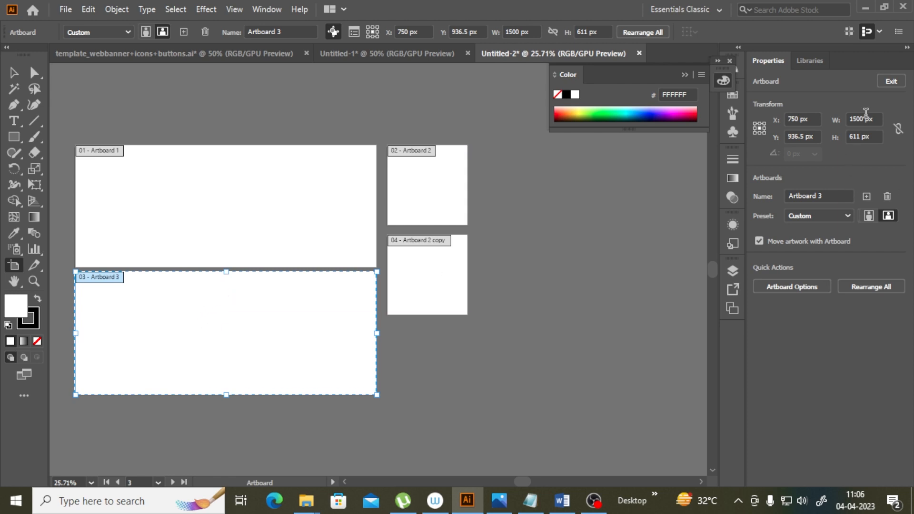
double_click(863, 118)
text(400)
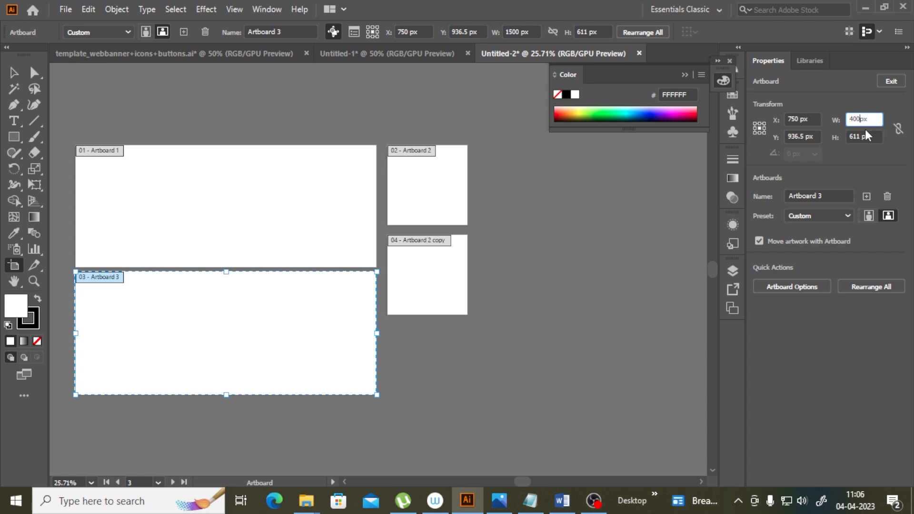
double_click(862, 136)
text(120)
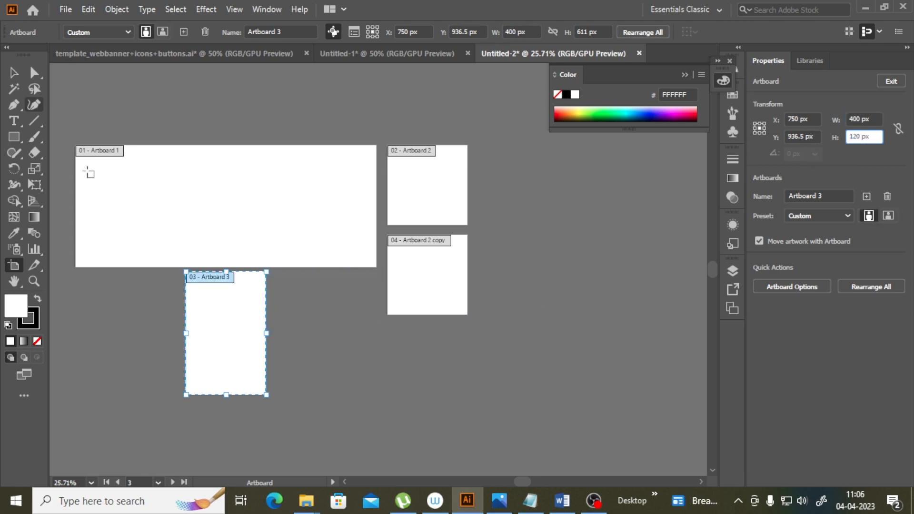
key(Return)
drag(244, 333, 539, 161)
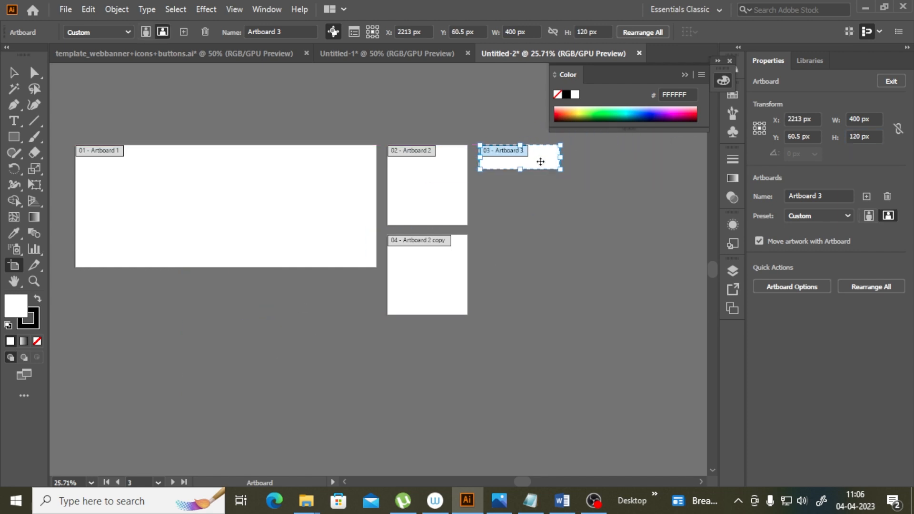
Step: Draw a rectangle about 206 × 60 px below Artboard 3
click(37, 284)
click(531, 159)
click(337, 292)
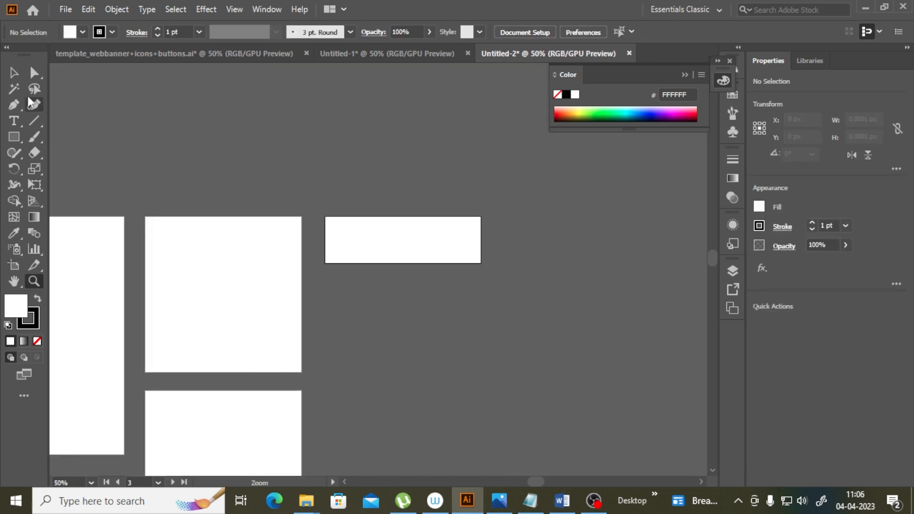
key(v)
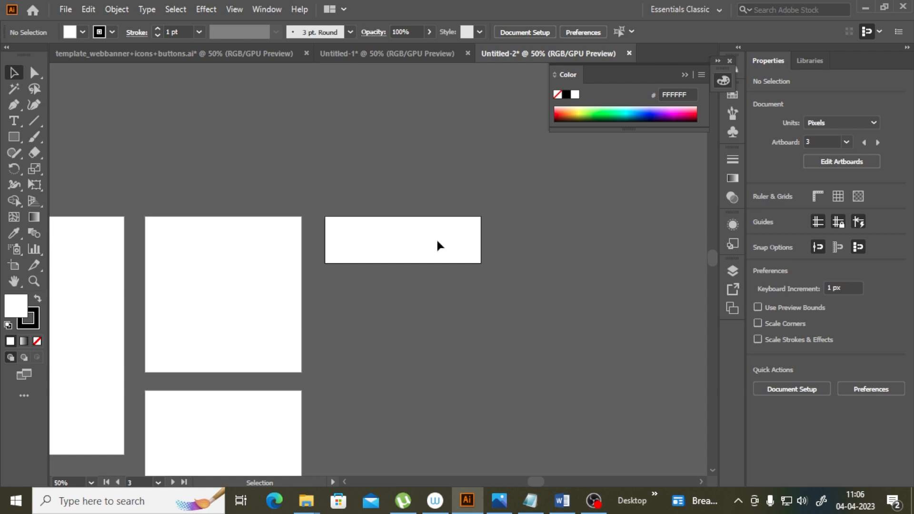
click(14, 137)
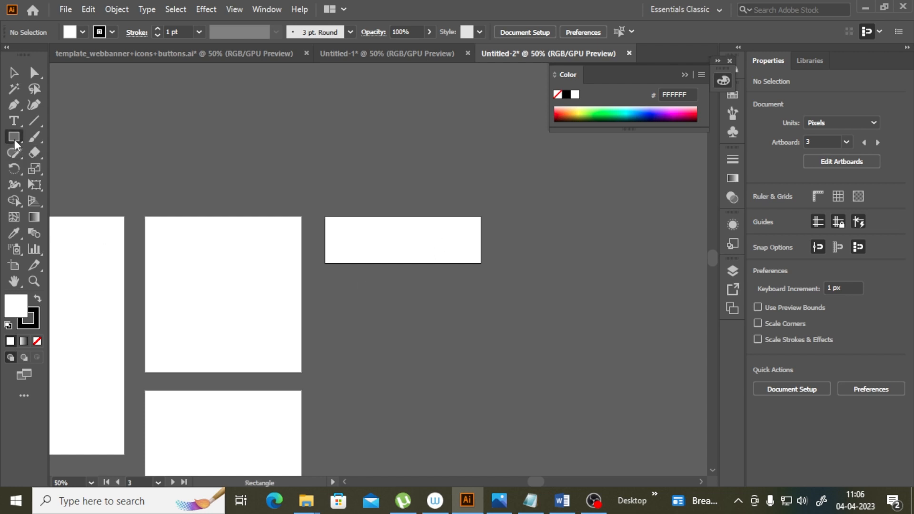
drag(333, 280, 415, 303)
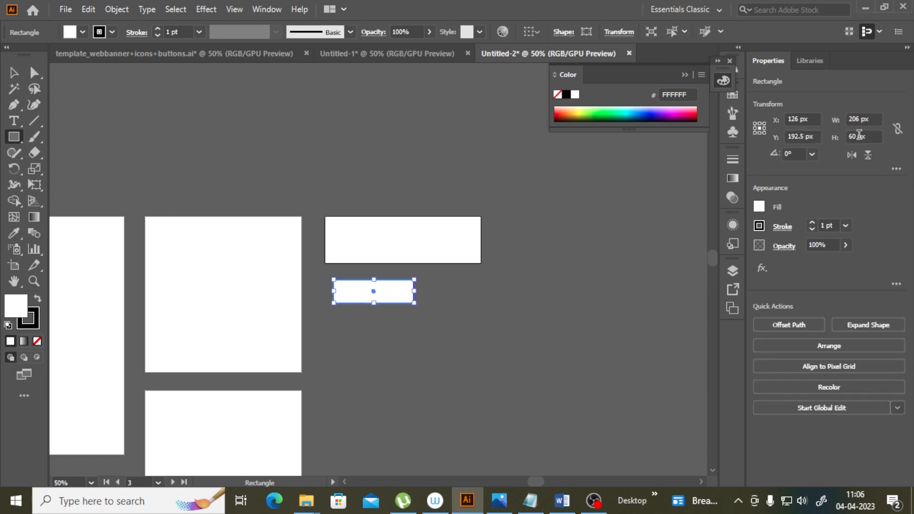
Step: Set the rectangle's size to 100 × 42 px and move it just under Artboard 3's left corner
click(855, 136)
text(42)
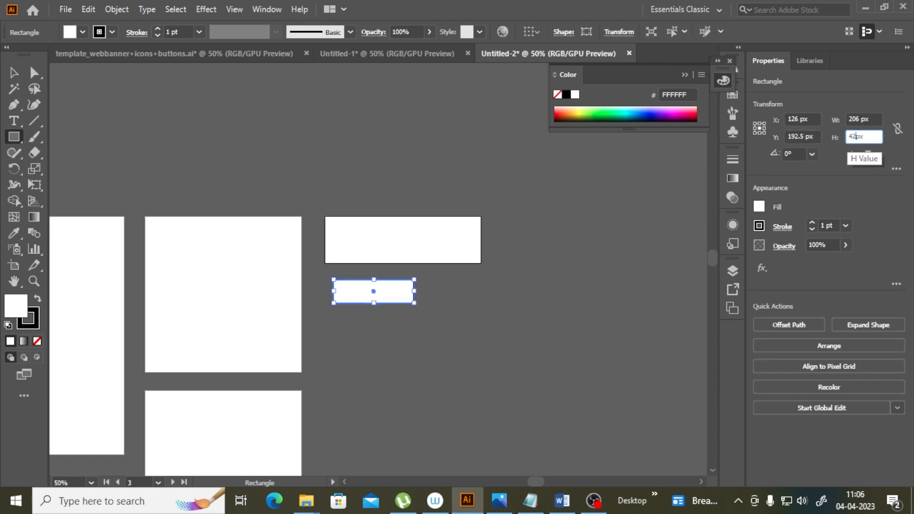
click(14, 73)
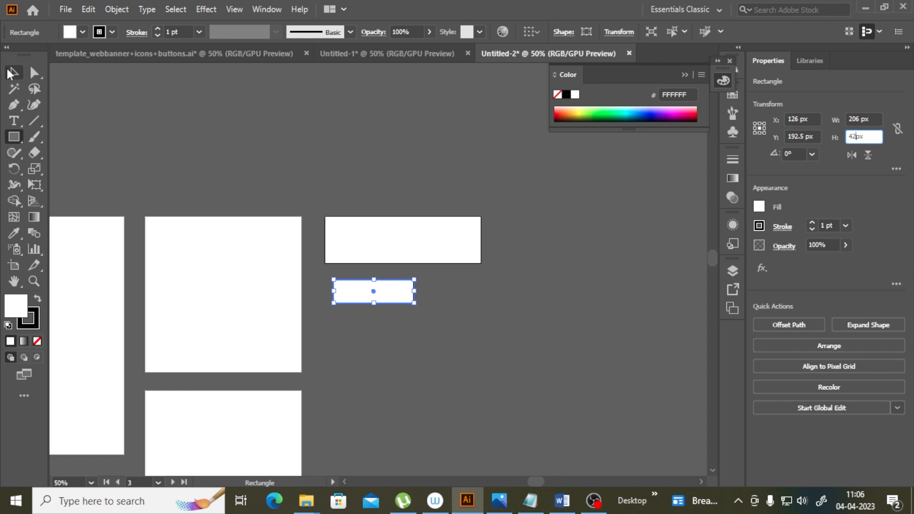
click(855, 120)
text(1)
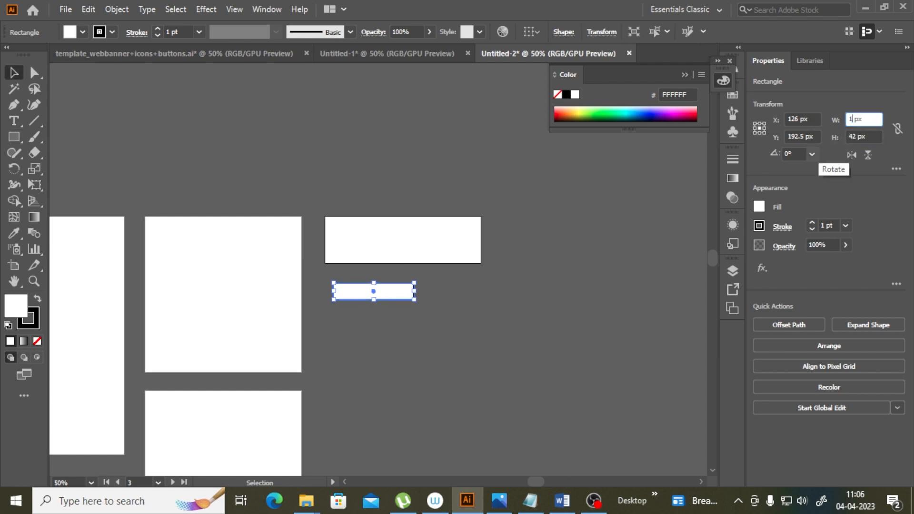
text(00)
key(Return)
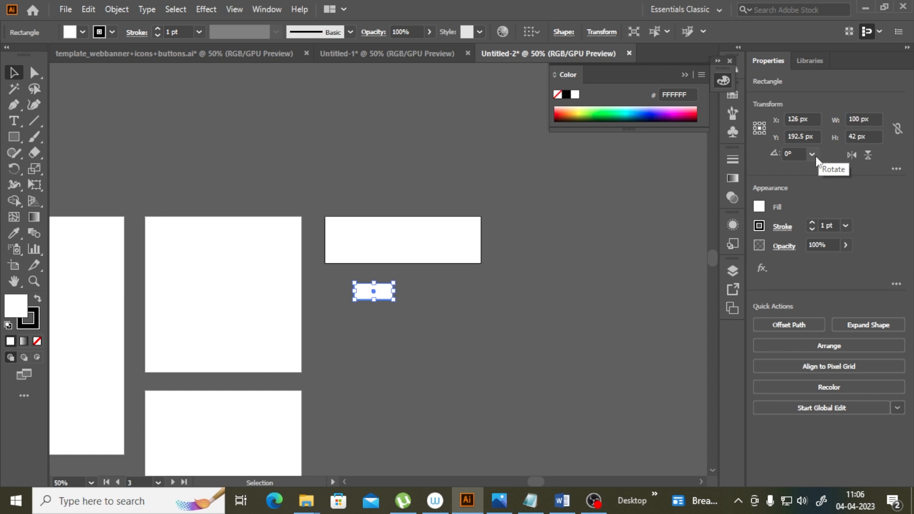
drag(390, 297, 364, 280)
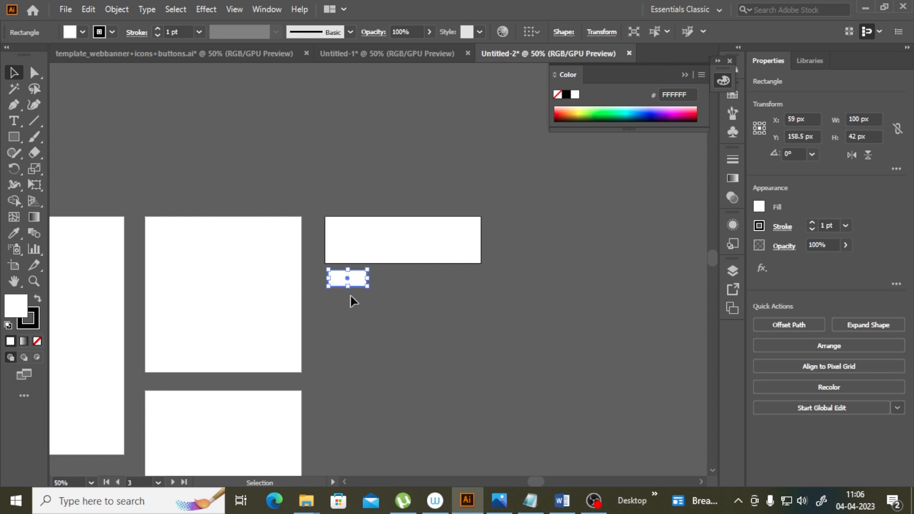
click(426, 353)
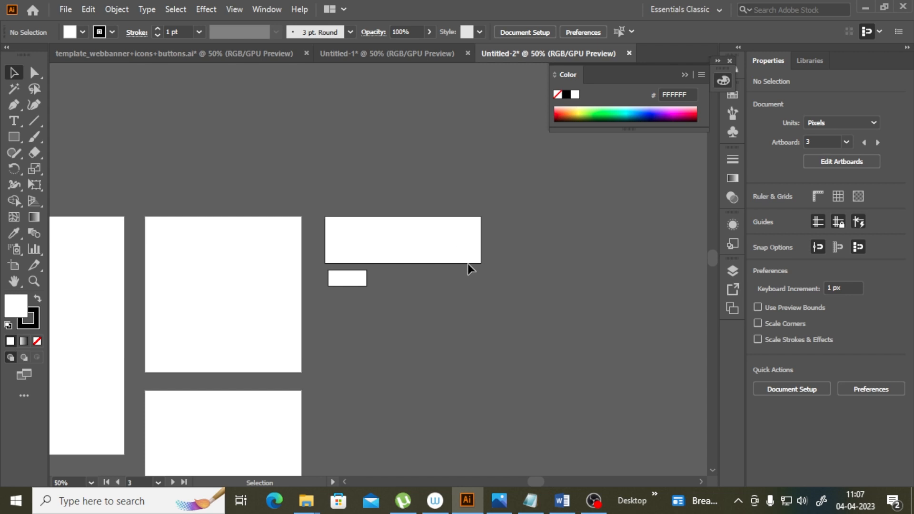
Step: Rename Layer 1 to Background
drag(532, 476, 506, 468)
click(496, 345)
scroll(406, 323, down, 1)
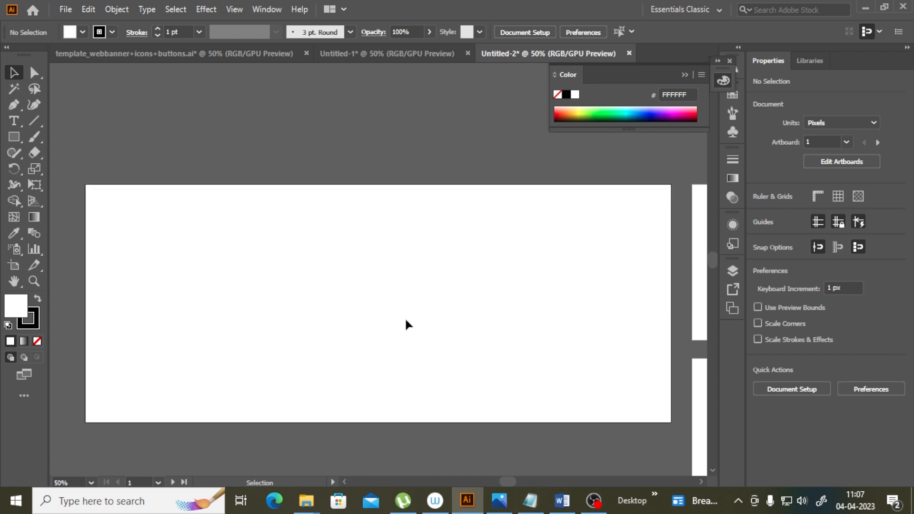
scroll(407, 323, up, 1)
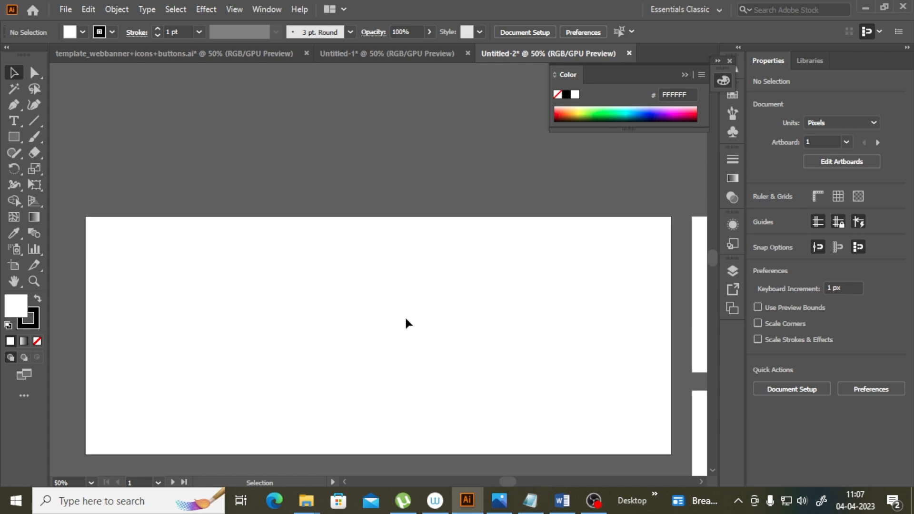
click(733, 273)
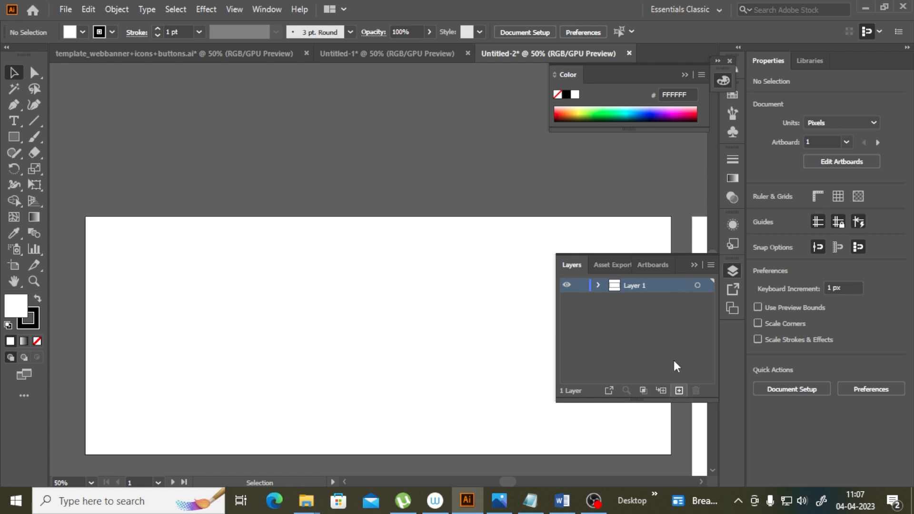
double_click(635, 289)
text(Bac)
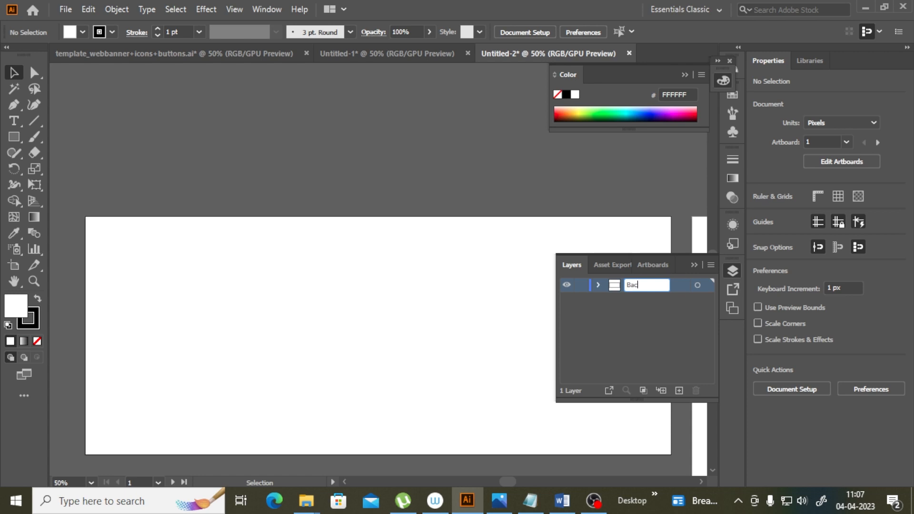
text(kgrounbd)
key(BackSpace)
text(d)
Step: Add four new layers above the Background layer
click(678, 389)
click(679, 390)
click(678, 390)
click(678, 390)
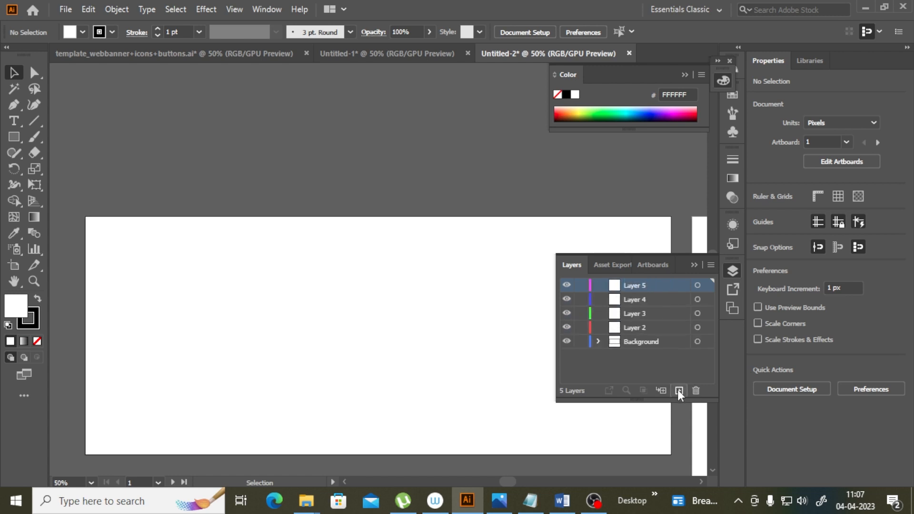
Step: Rename Layer 2 to Grid
click(642, 328)
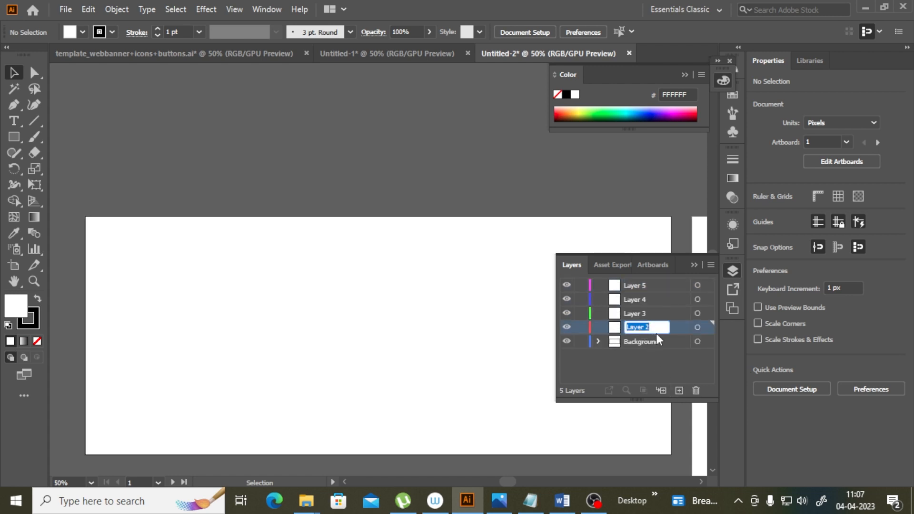
text(Grid)
key(Return)
Step: Create a 70 × 70 px rectangle on the Grid layer above the first artboard
scroll(513, 481, left, 3)
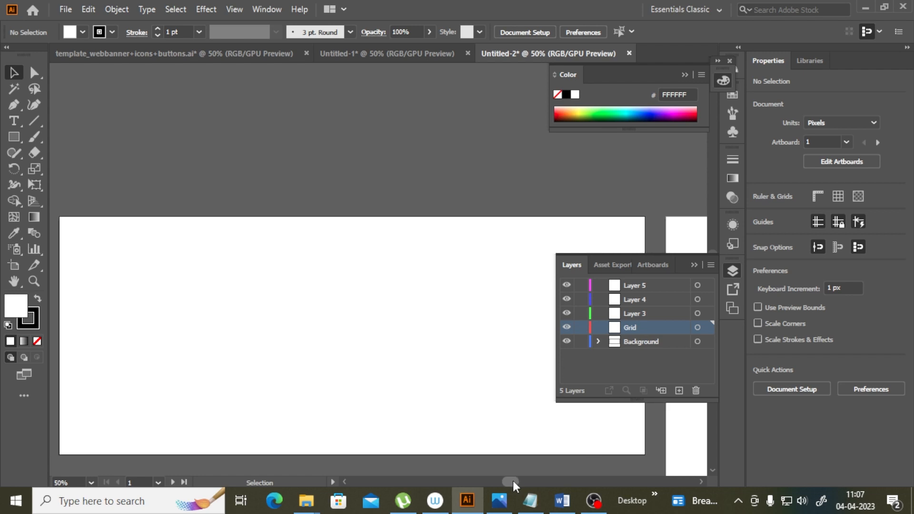
click(13, 138)
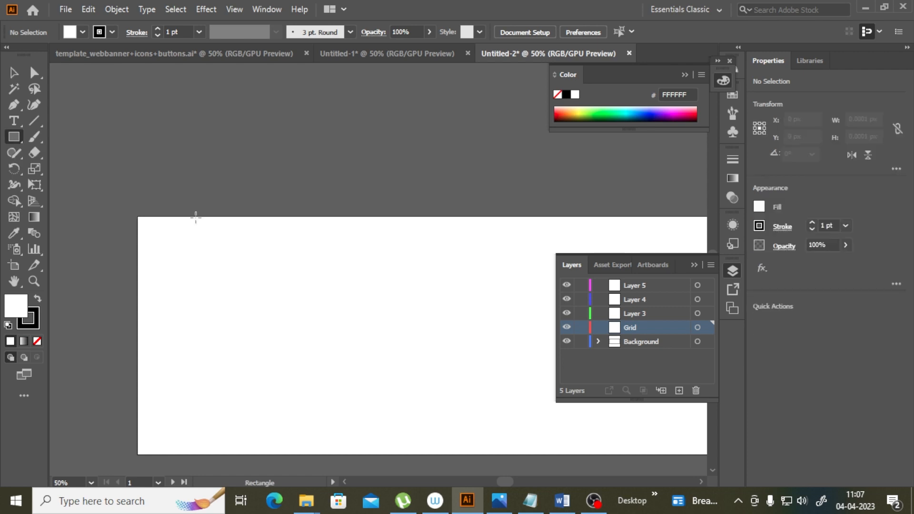
click(231, 185)
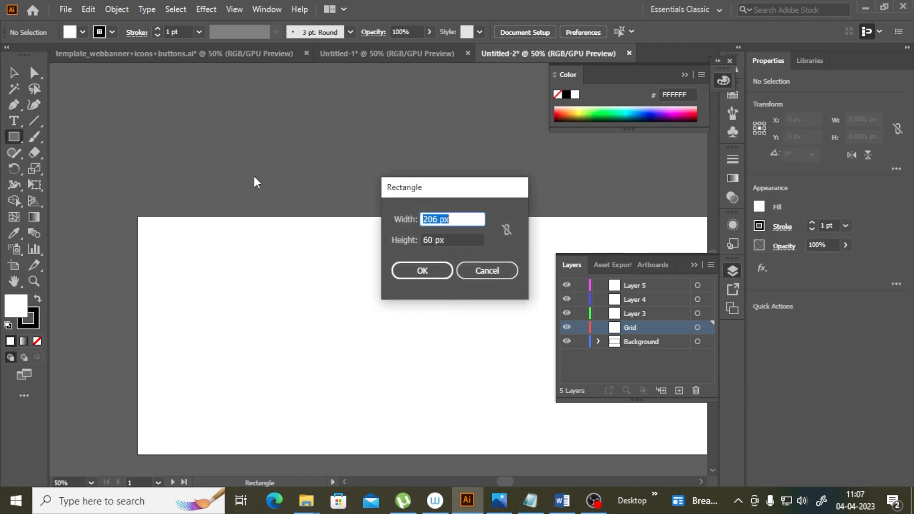
click(486, 270)
click(400, 200)
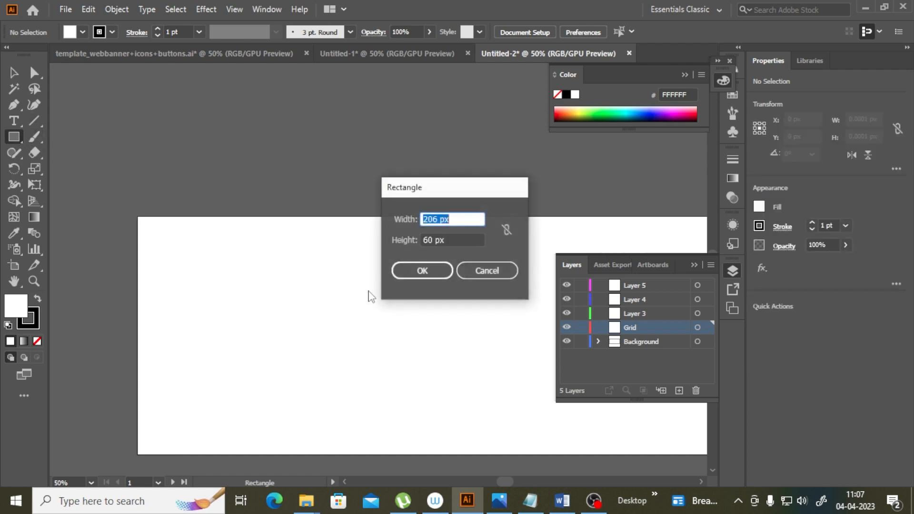
click(436, 220)
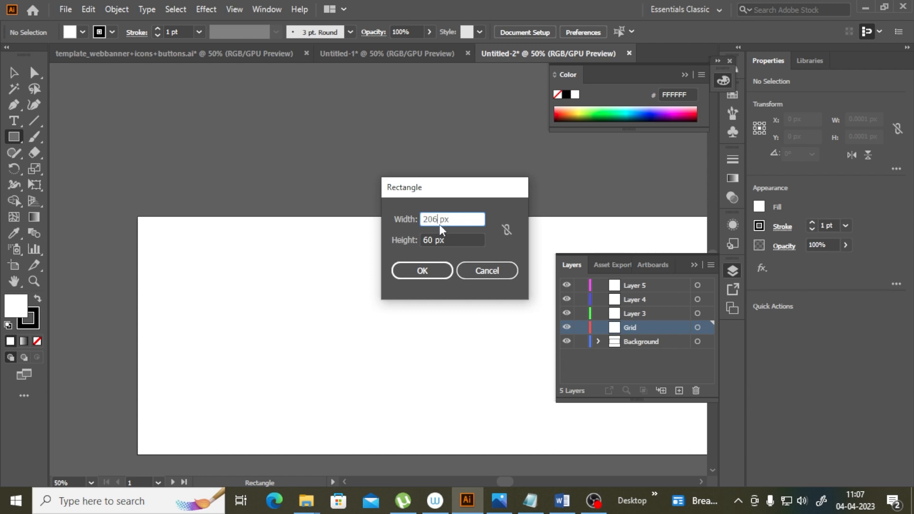
key(BackSpace)
key(BackSpace)
text(70)
text(70)
key(Tab)
text(70)
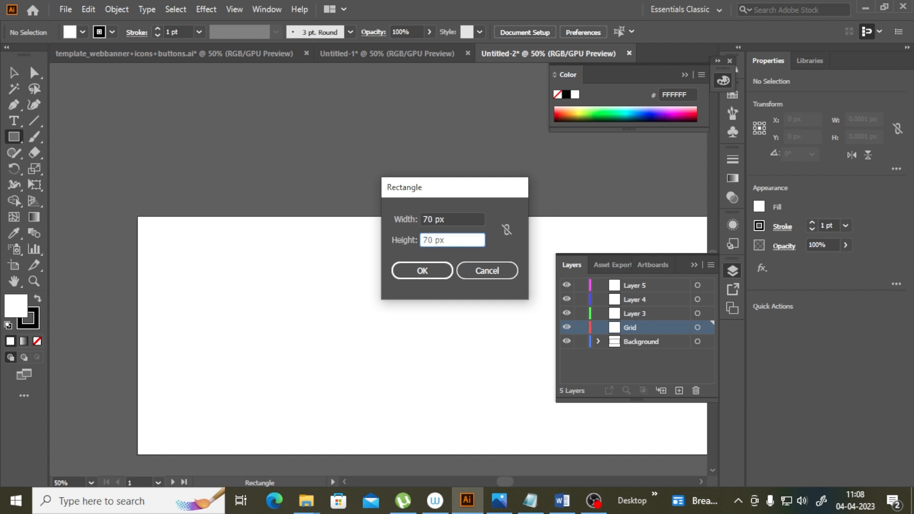
click(422, 271)
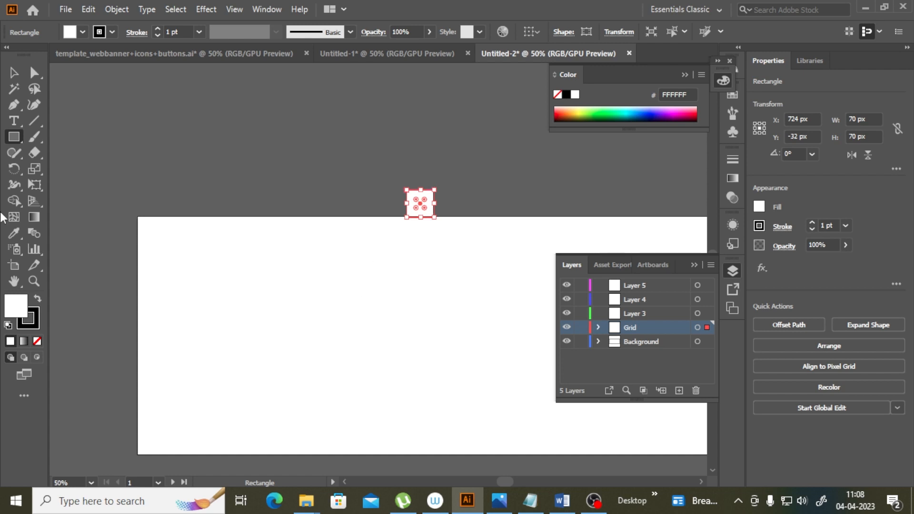
Step: Remove the rectangle's stroke and fill it with blue 2500BF from the color spectrum
click(39, 340)
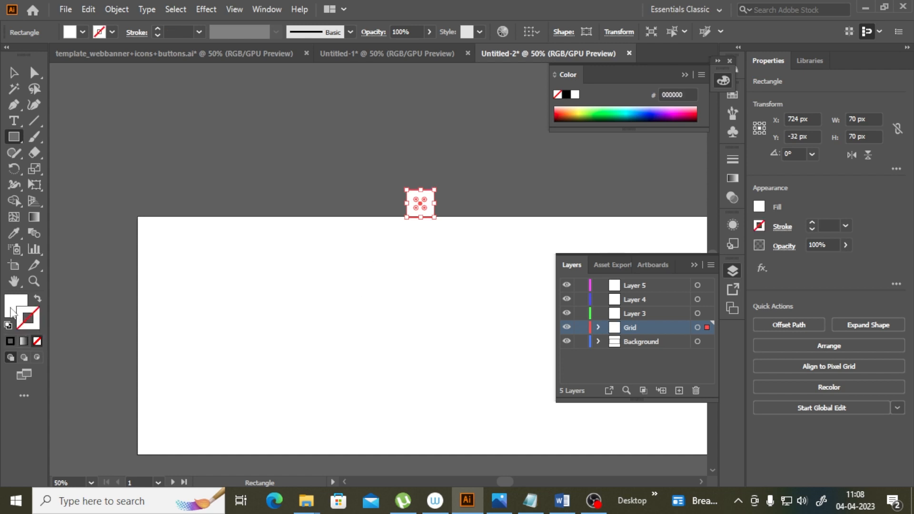
click(15, 233)
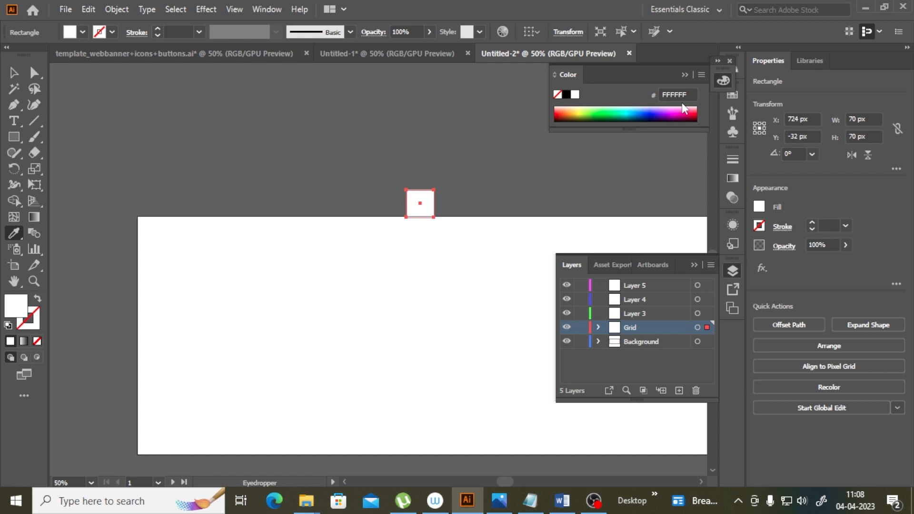
click(661, 114)
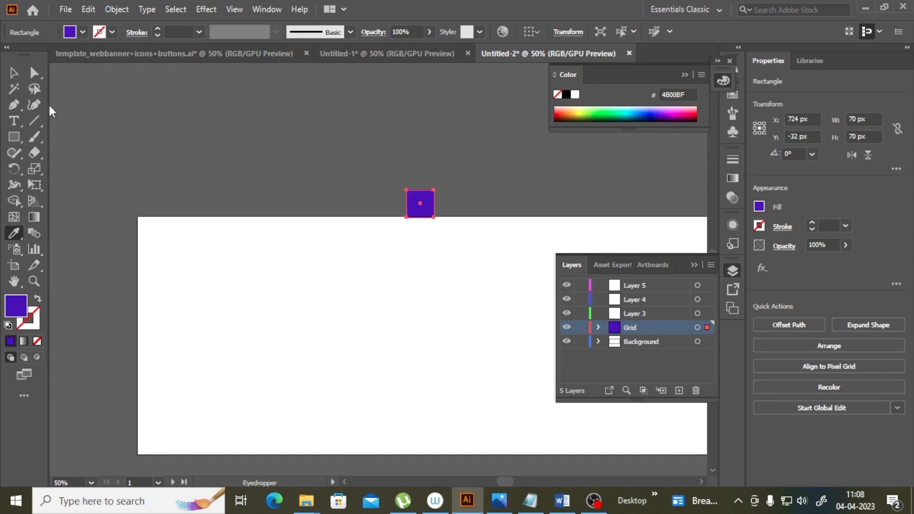
click(660, 113)
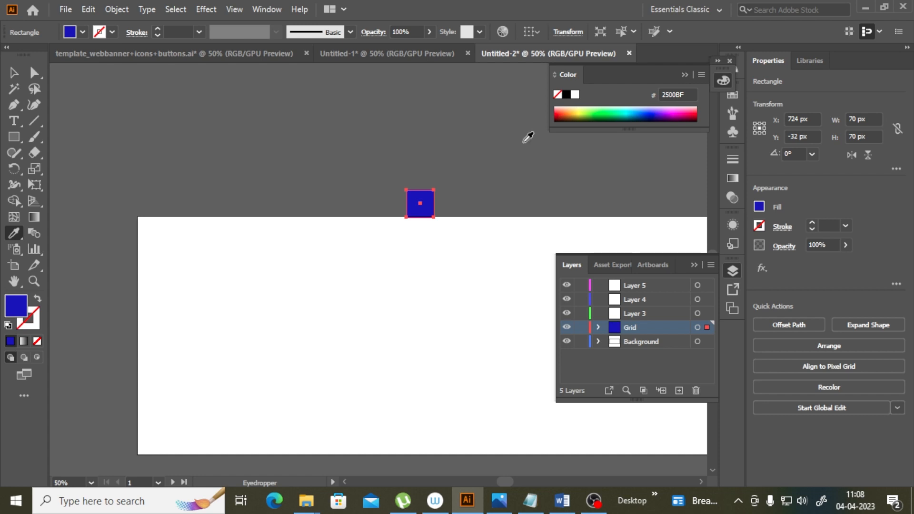
Step: Move the blue square into the top-left corner of the first artboard
click(16, 71)
click(416, 246)
drag(424, 204, 165, 236)
click(34, 281)
click(220, 241)
click(370, 253)
click(14, 72)
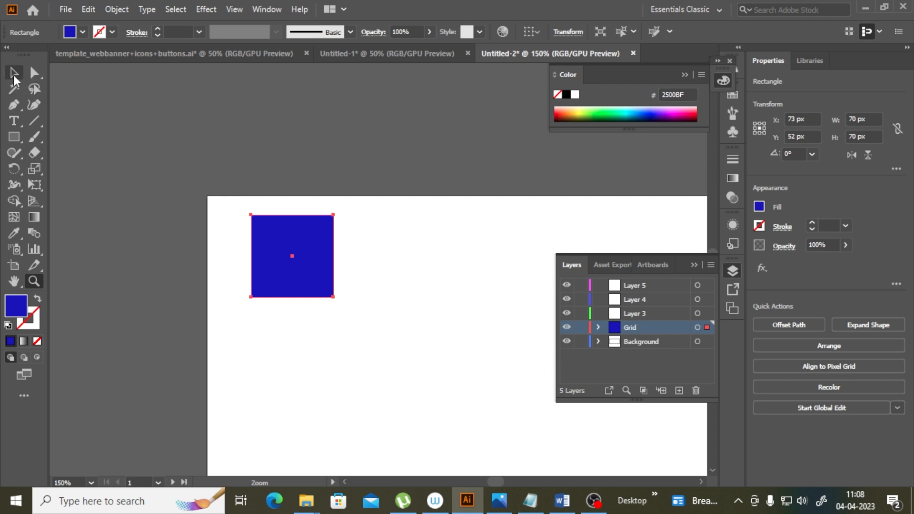
drag(294, 246, 249, 232)
click(34, 281)
click(261, 225)
click(365, 255)
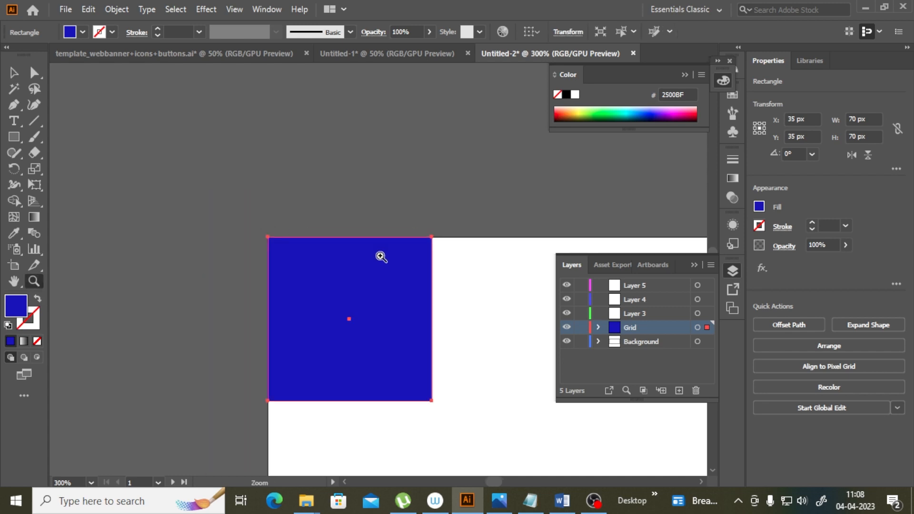
click(384, 258)
click(13, 73)
scroll(213, 216, down, 3)
drag(319, 231, 323, 233)
click(463, 194)
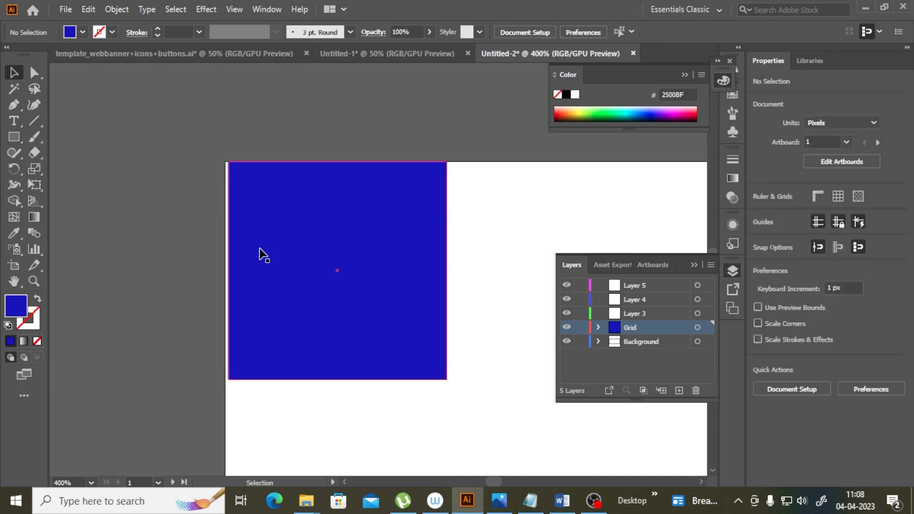
drag(265, 247, 261, 245)
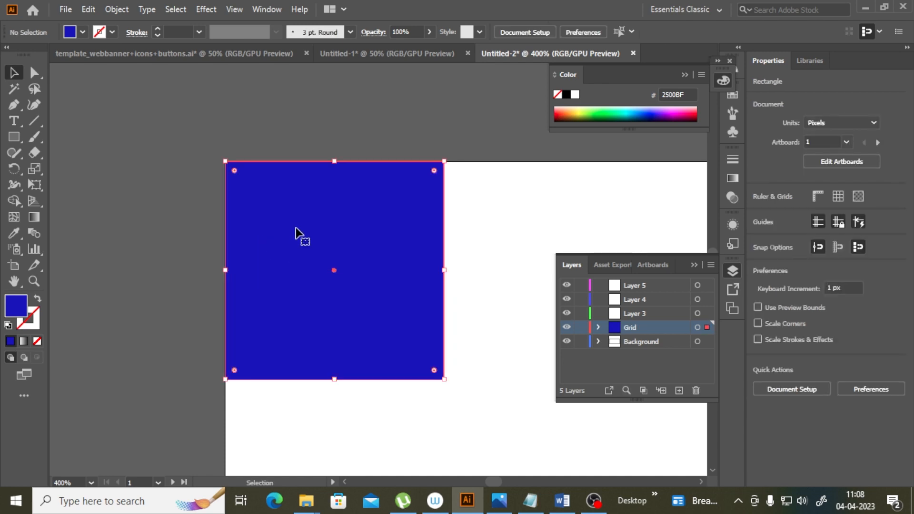
drag(390, 195, 391, 198)
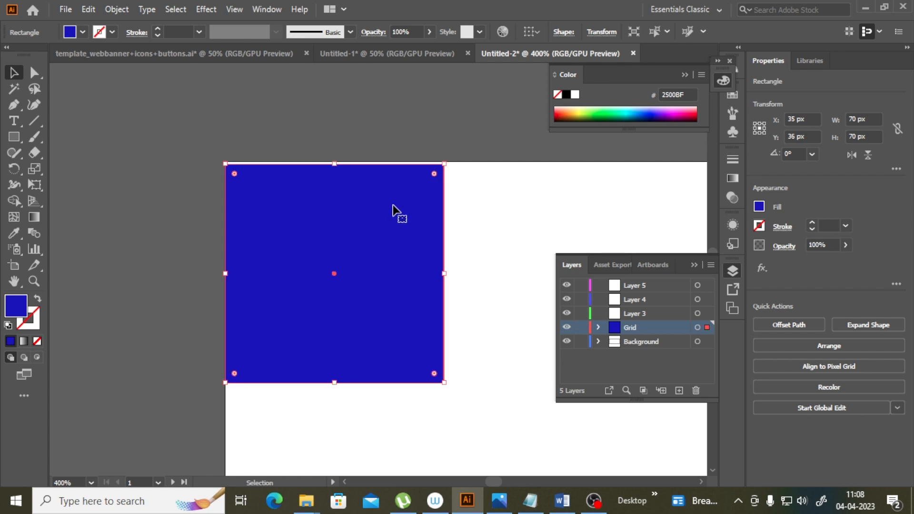
Step: Check the square's edges in Outline view, then switch back to GPU Preview
click(275, 10)
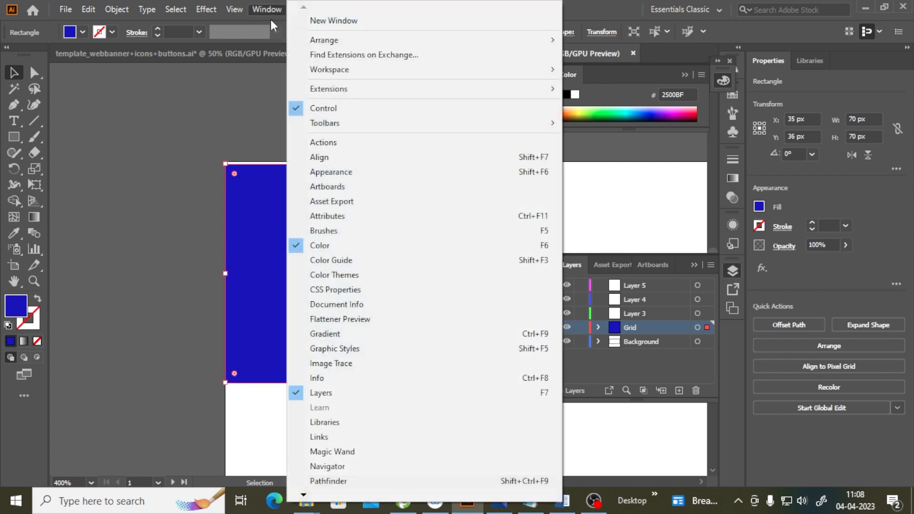
mouse_move(235, 15)
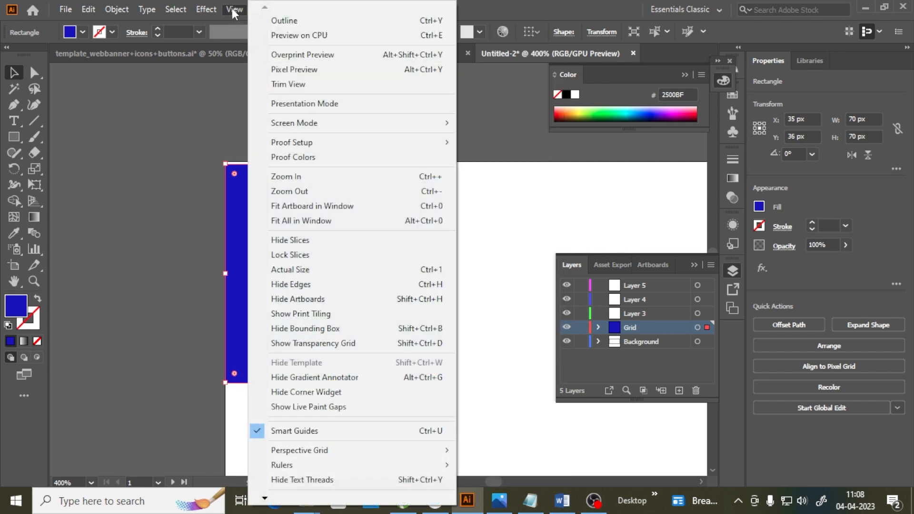
click(284, 21)
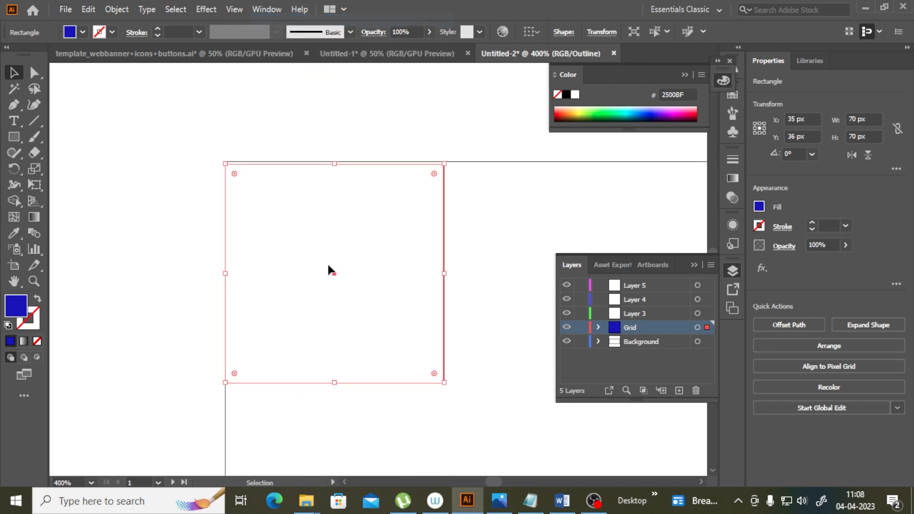
click(473, 233)
drag(444, 241, 444, 237)
click(479, 229)
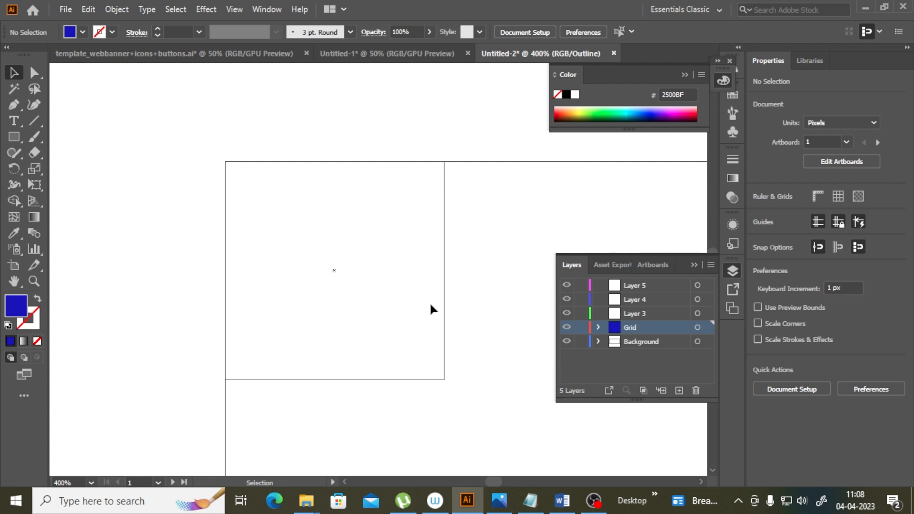
click(228, 13)
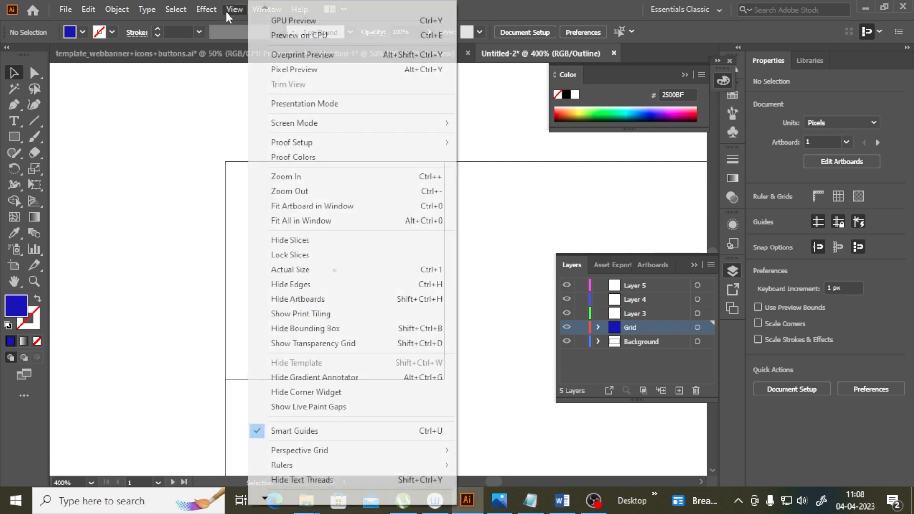
click(285, 21)
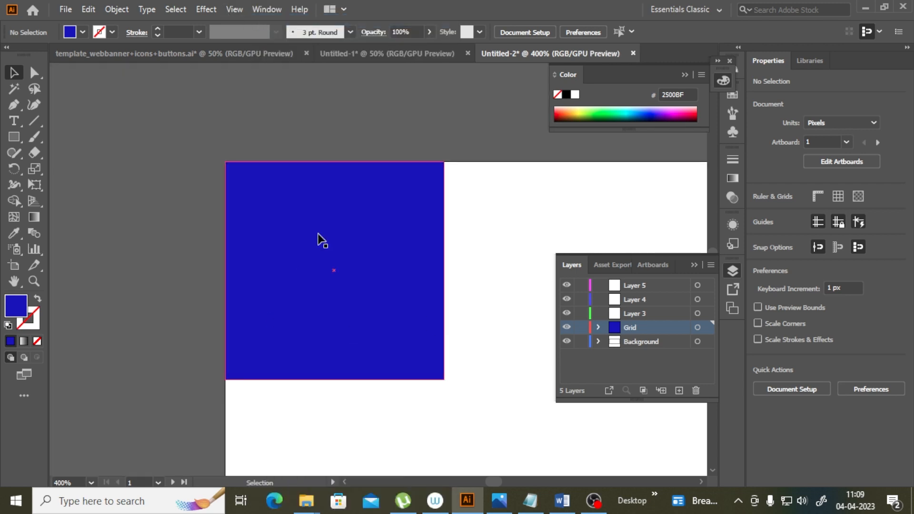
Step: Create a 30 × 30 px rectangle near the top of the artboard
click(14, 136)
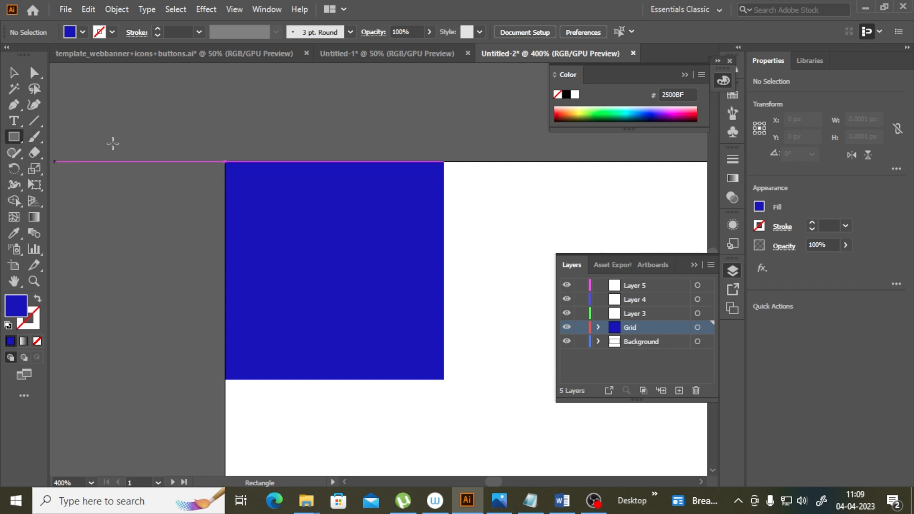
click(260, 107)
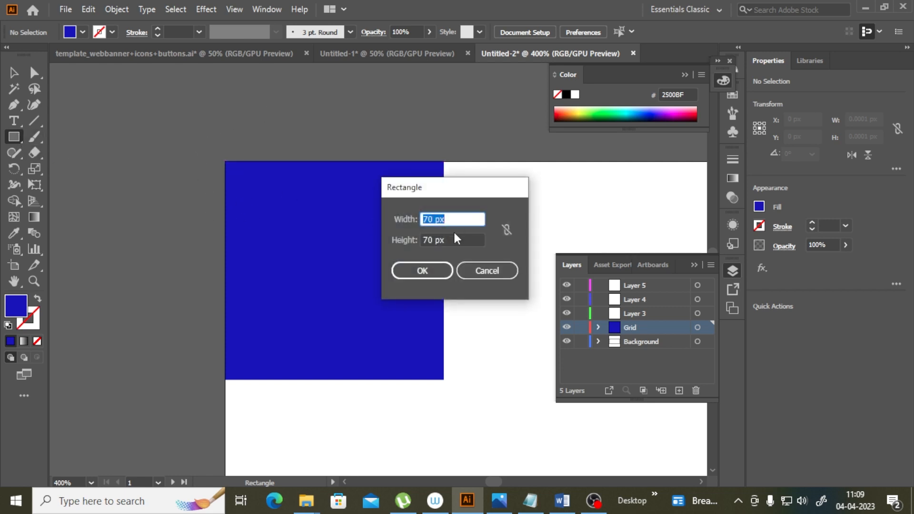
text(30)
key(Tab)
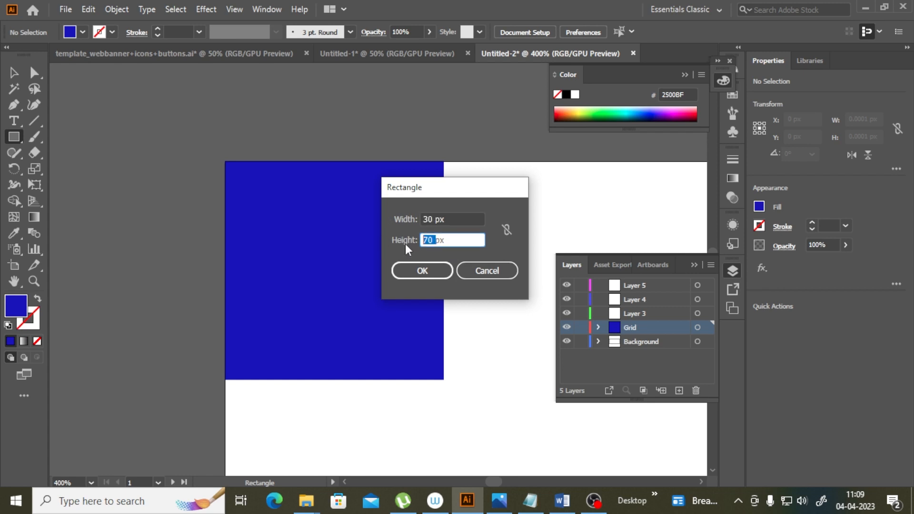
text(30px)
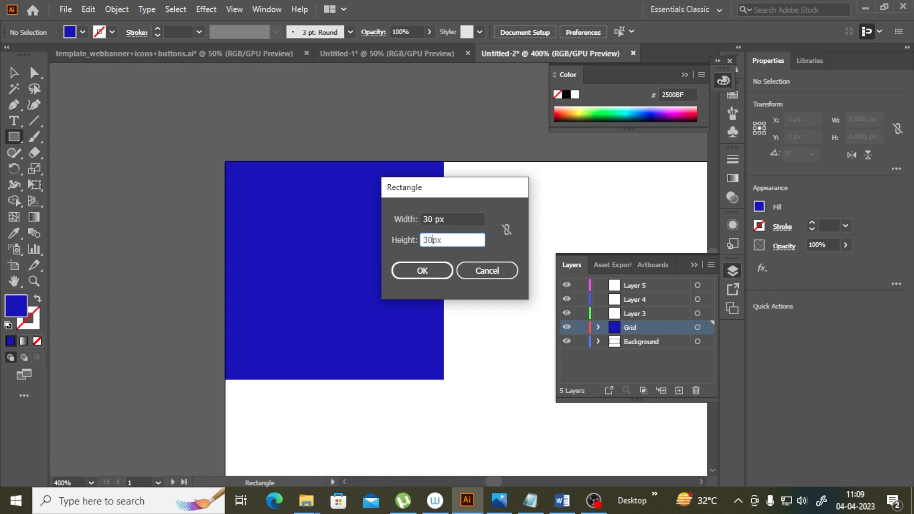
click(422, 270)
Step: Fill the small square with yellow F7F714 using the Color Picker
click(14, 233)
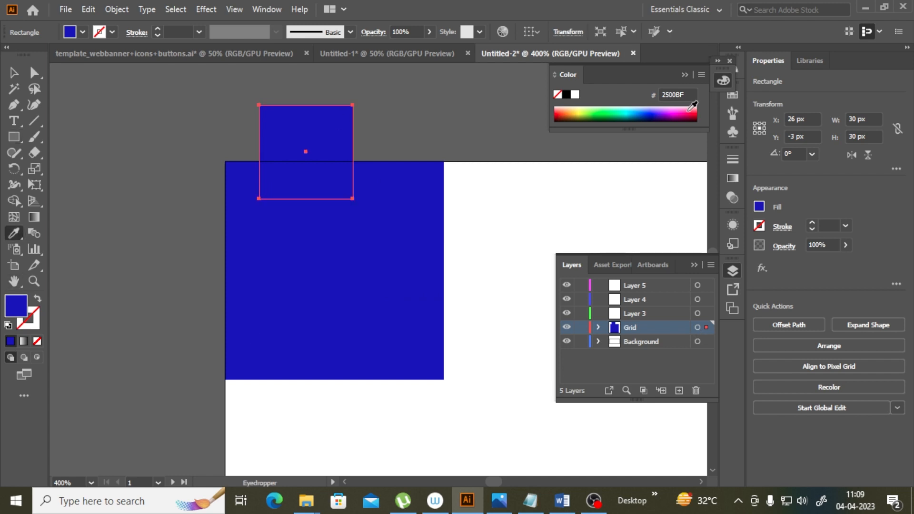
click(579, 116)
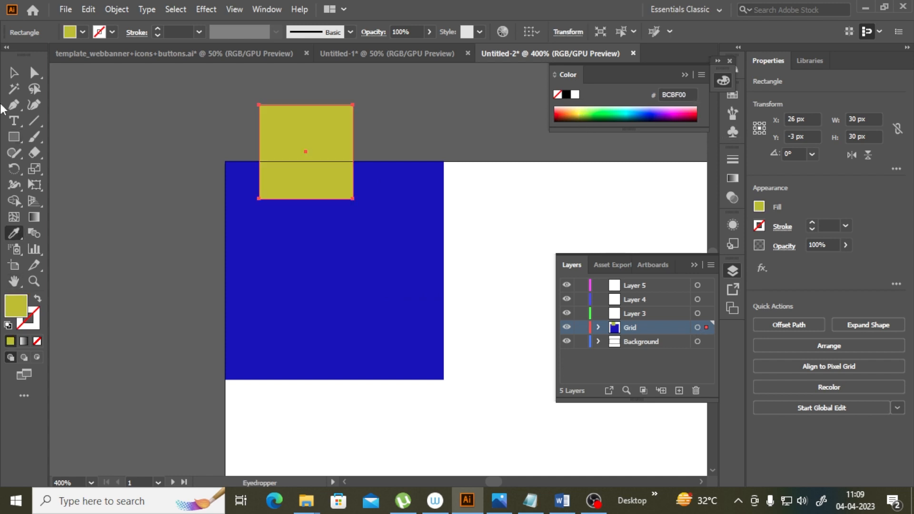
click(14, 72)
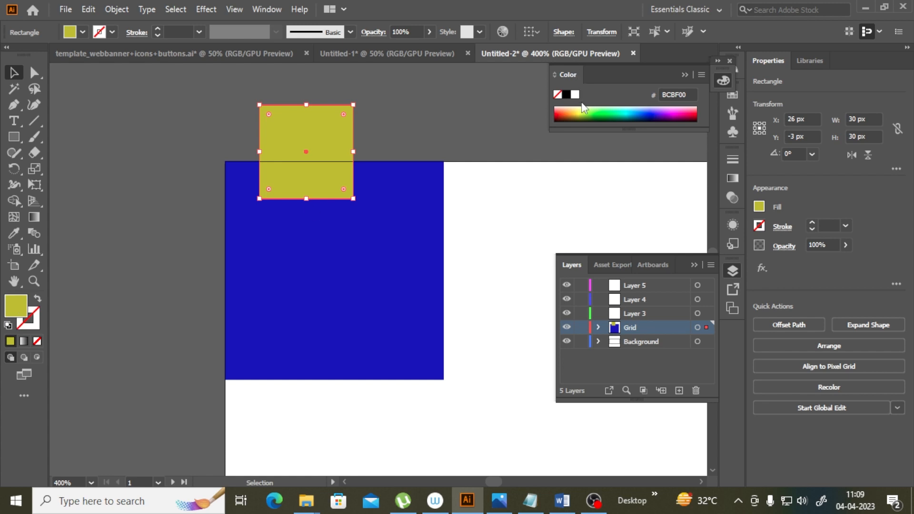
double_click(16, 305)
click(438, 165)
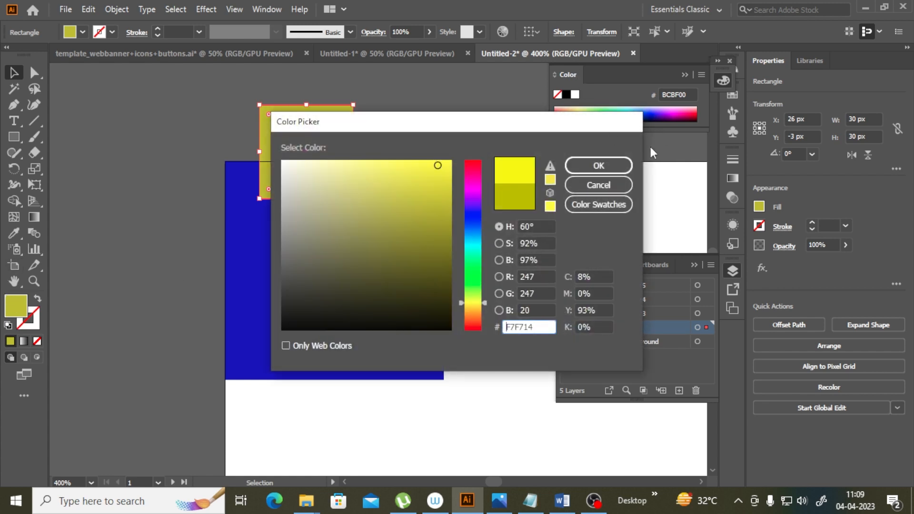
click(599, 165)
Step: Move the yellow square next to the blue square along the artboard's top edge
drag(309, 139, 495, 188)
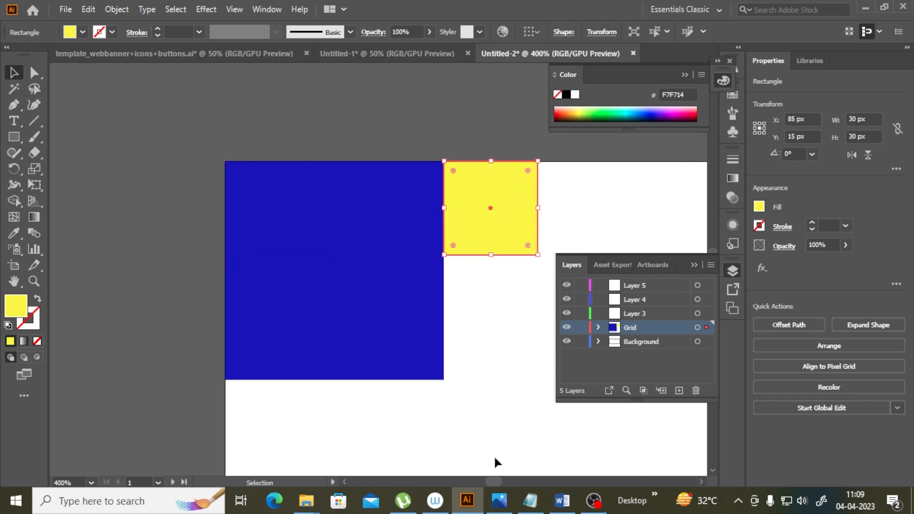
drag(494, 482, 495, 482)
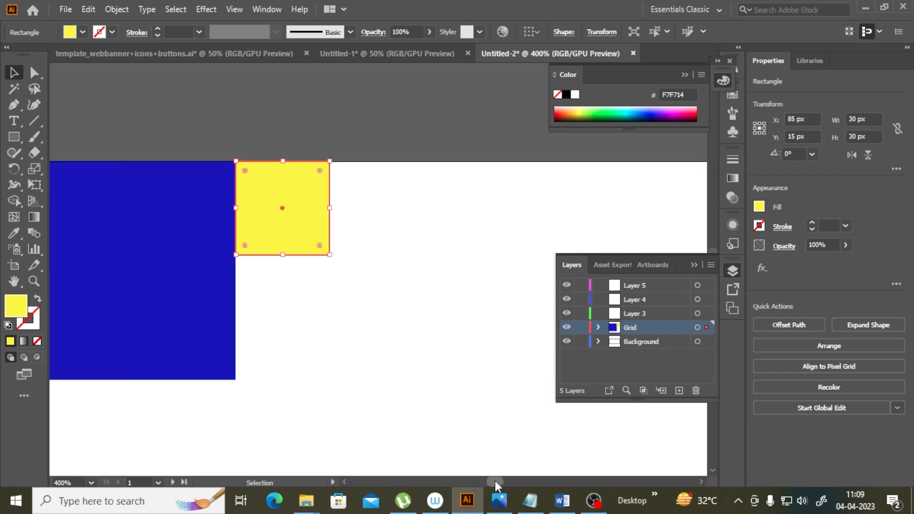
click(337, 240)
drag(312, 215, 309, 217)
click(399, 251)
drag(494, 481, 492, 481)
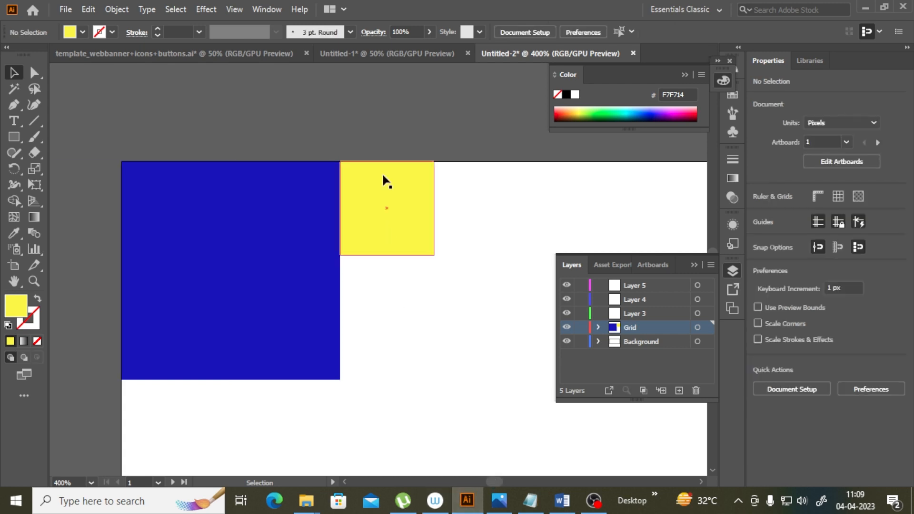
Step: Switch to Outline view to inspect the squares' alignment
click(244, 9)
click(273, 19)
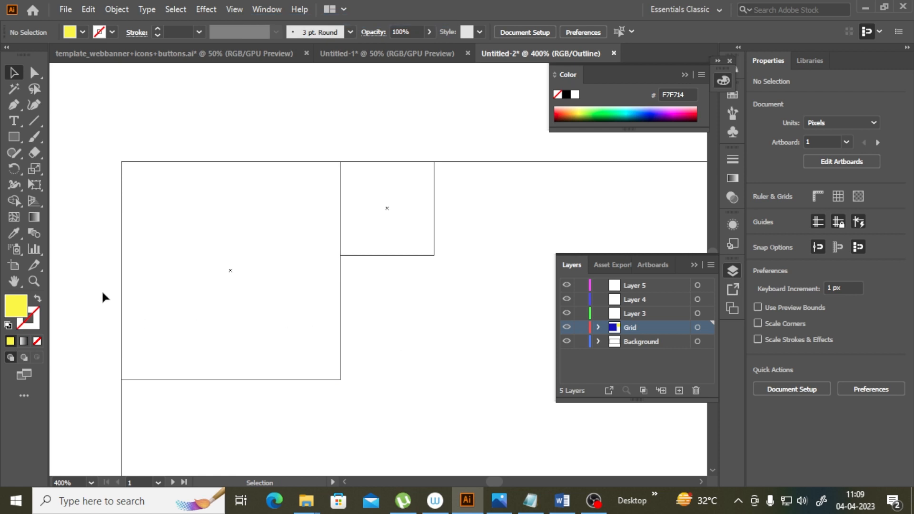
Step: Zoom in on the corner where the squares meet and switch back to Preview view
click(36, 284)
click(430, 217)
click(377, 260)
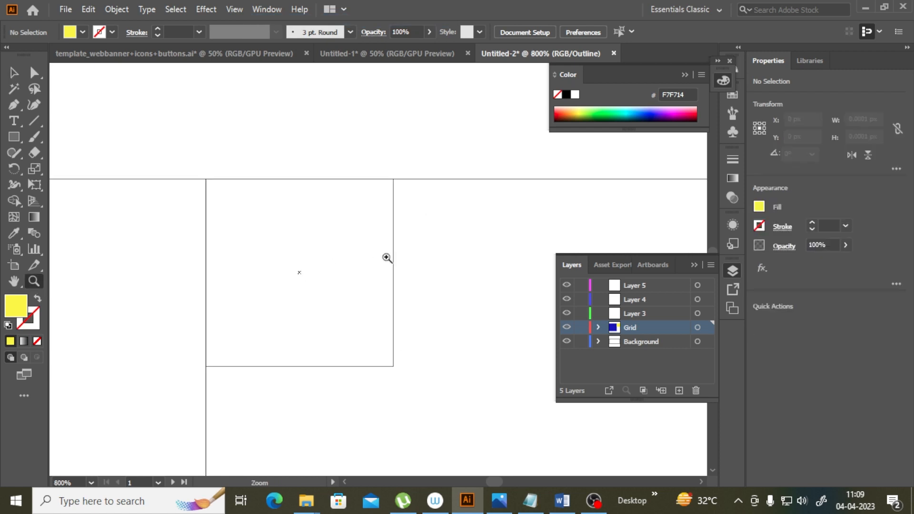
click(238, 9)
click(272, 16)
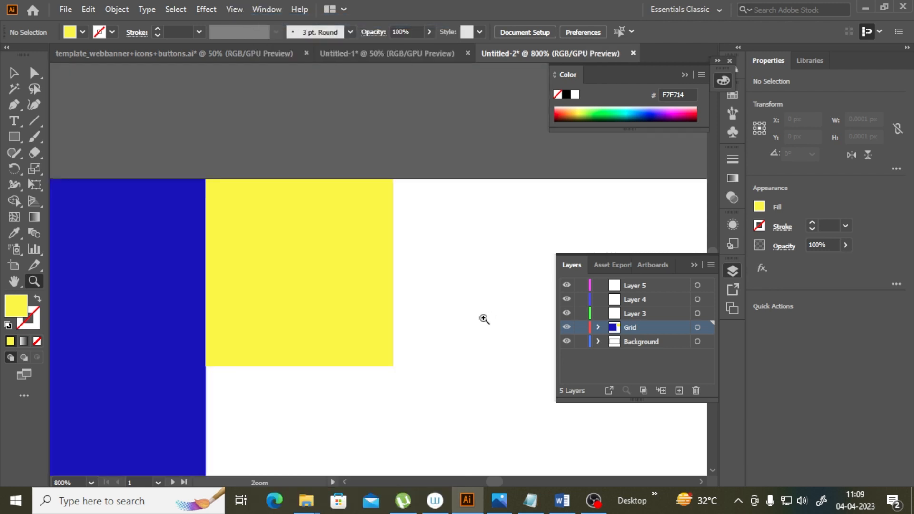
Step: Show the rulers and drag vertical guides onto the edges of the blue and yellow squares
drag(492, 483, 493, 479)
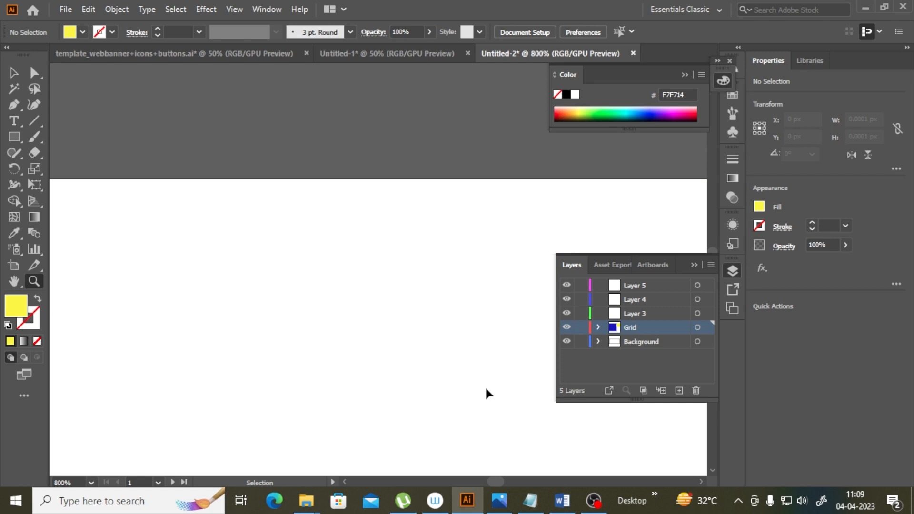
key(ctrl+minus)
key(ctrl+minus)
key(ctrl+minus)
key(ctrl+minus)
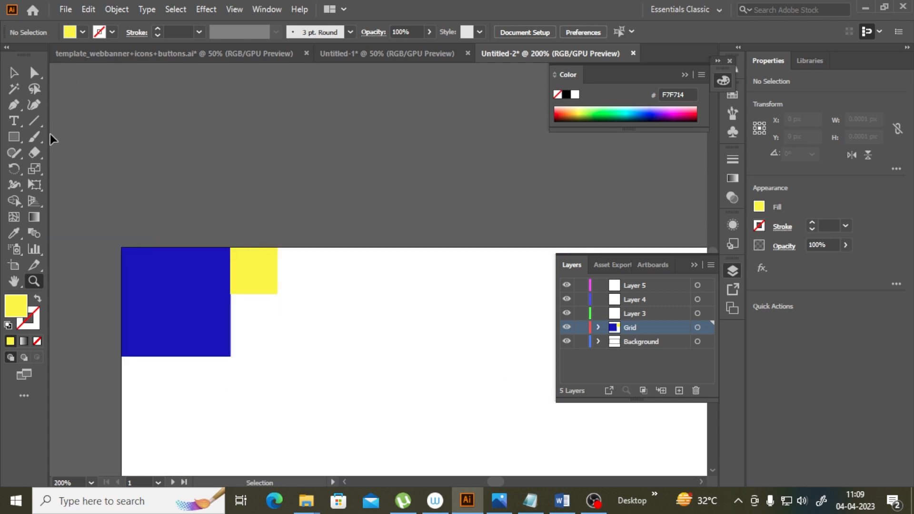
key(ctrl+r)
click(15, 74)
drag(58, 138, 122, 144)
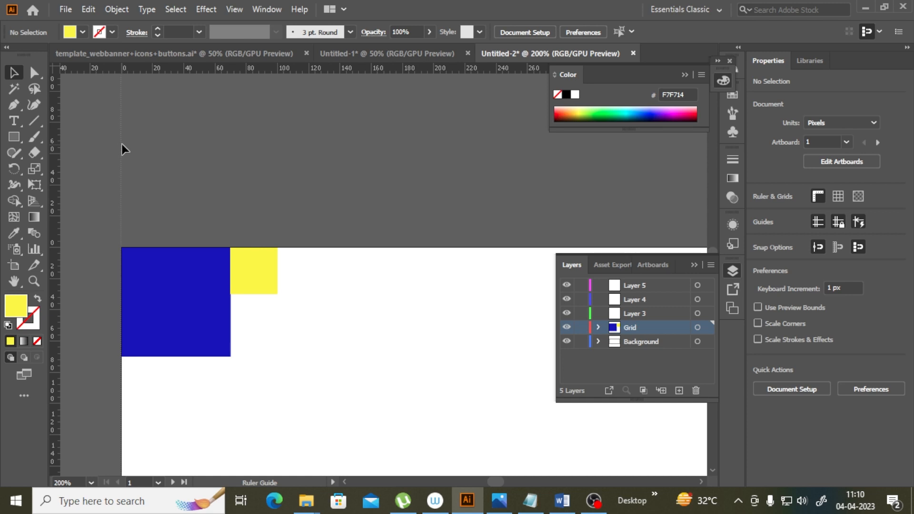
drag(121, 144, 121, 144)
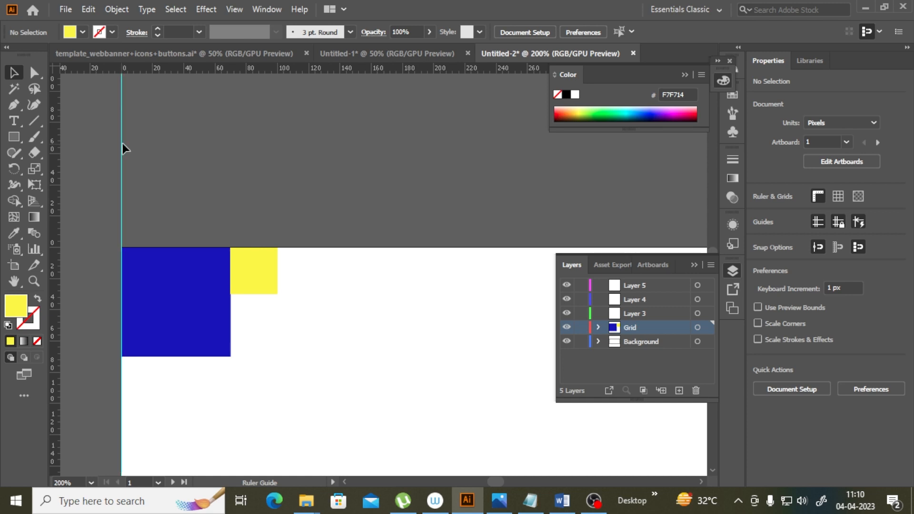
Step: Unlock the guides
right_click(318, 151)
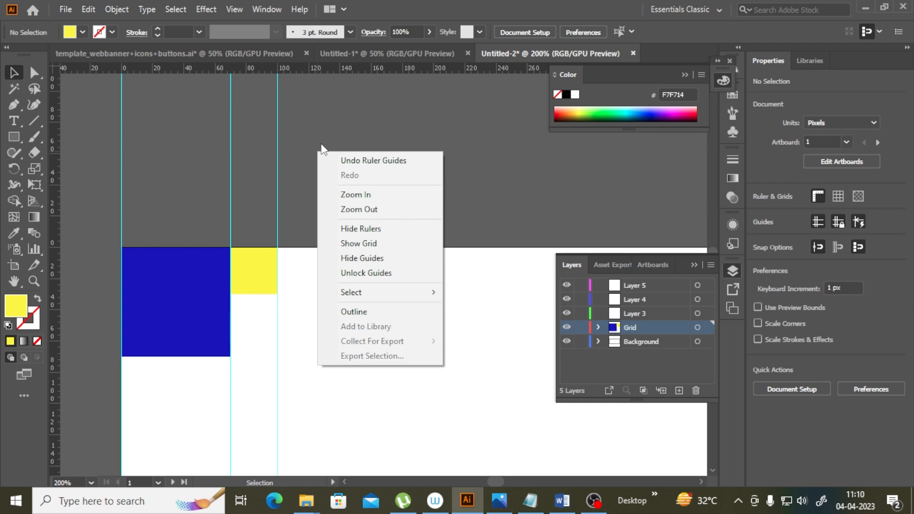
click(361, 274)
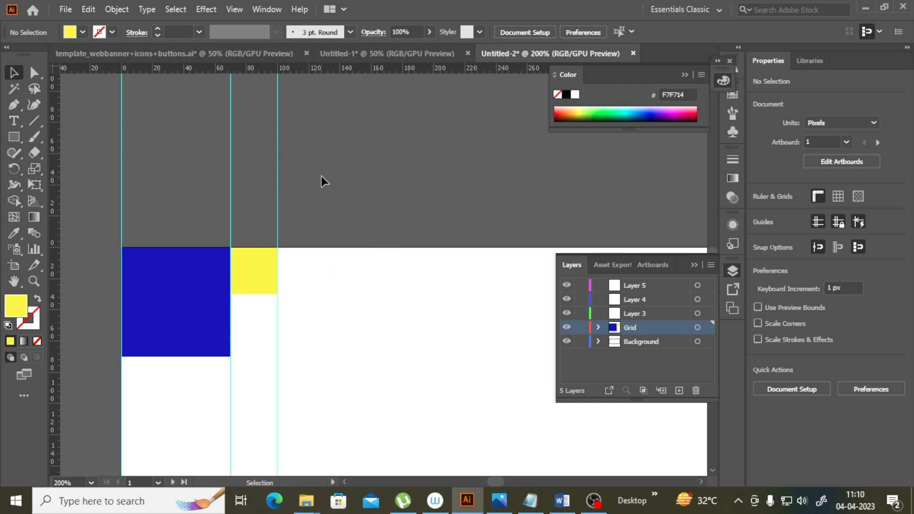
right_click(360, 182)
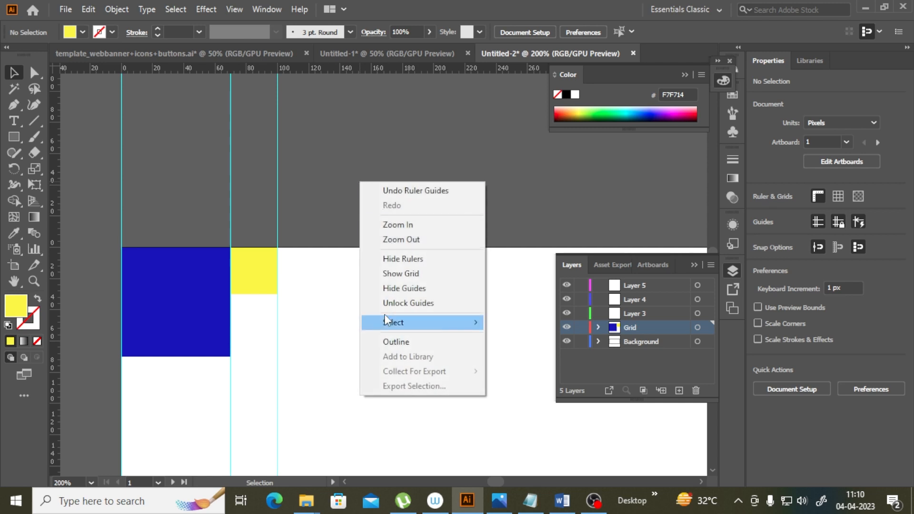
click(442, 303)
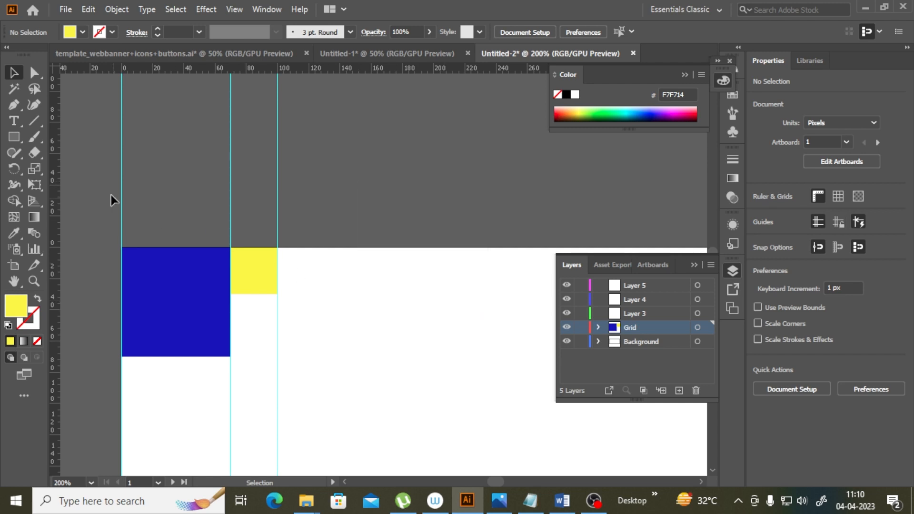
Step: Select the guides and duplicate them 100 px to the right
click(198, 267)
click(150, 169)
drag(321, 182, 349, 193)
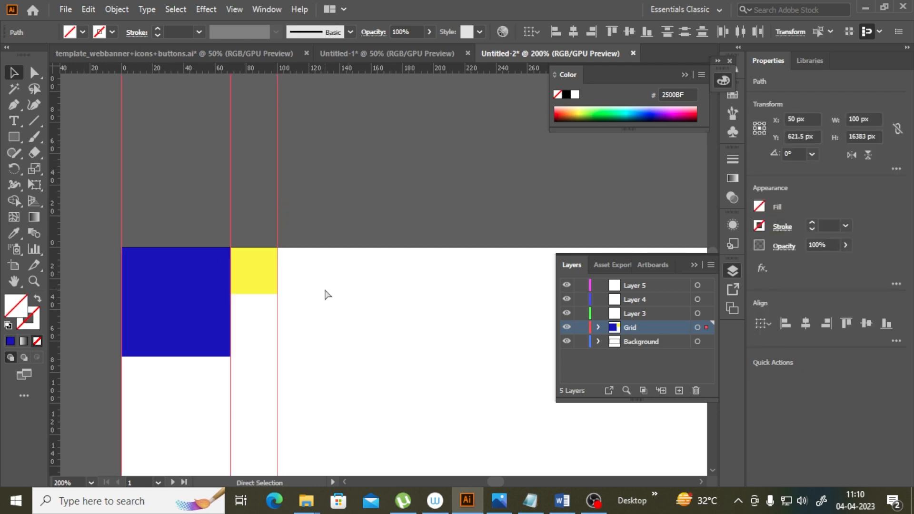
key(ctrl+minus)
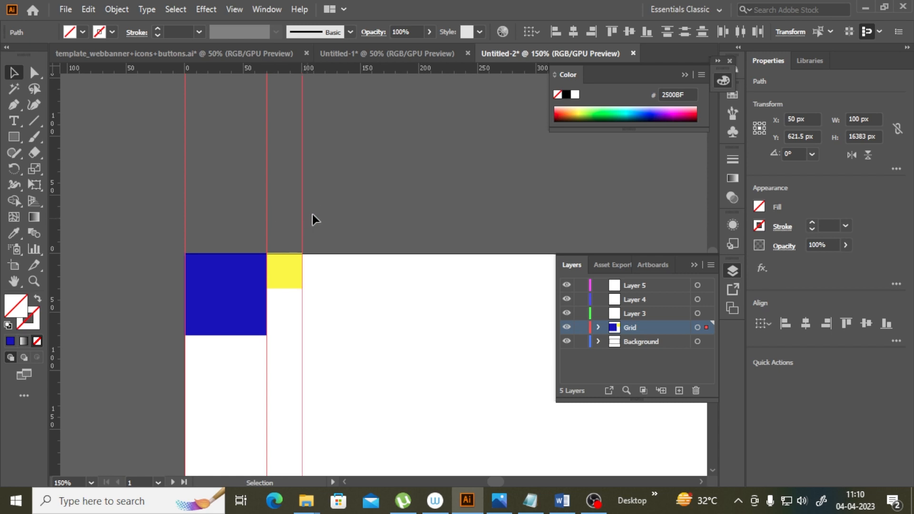
click(342, 194)
drag(164, 181, 385, 197)
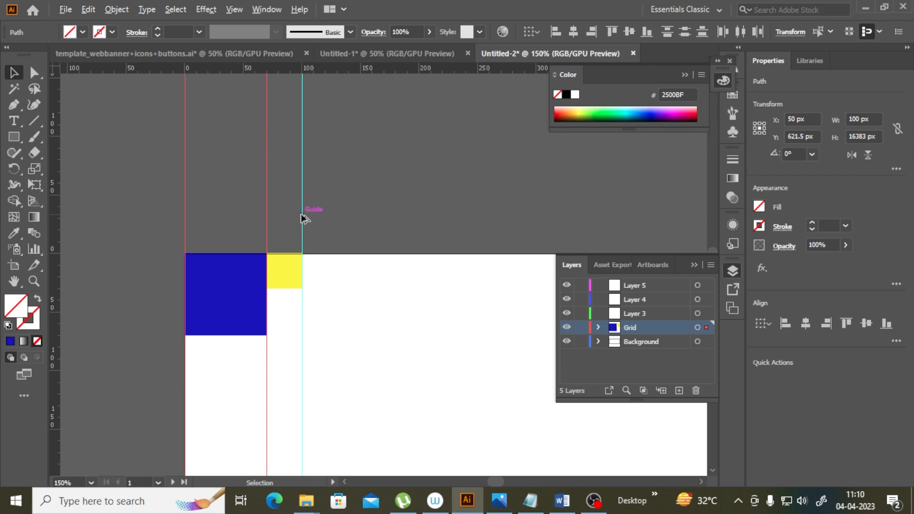
drag(303, 219, 419, 210)
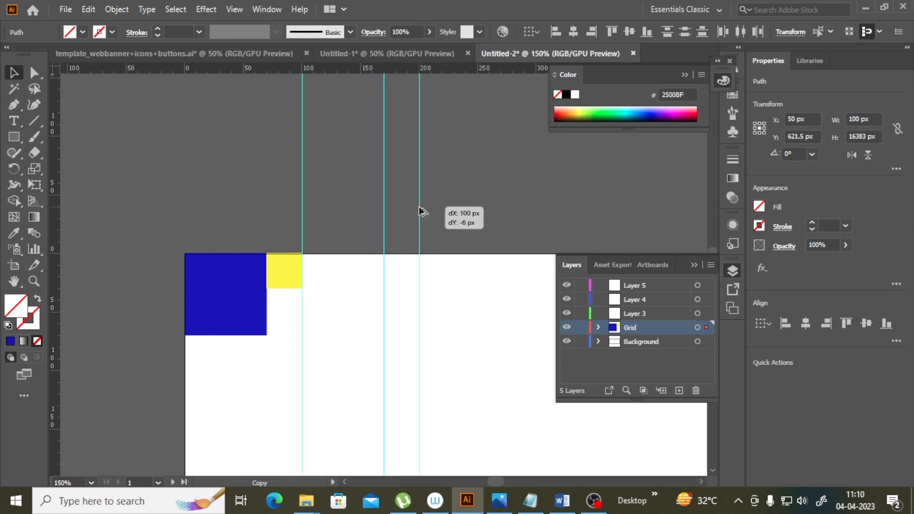
drag(450, 296, 451, 298)
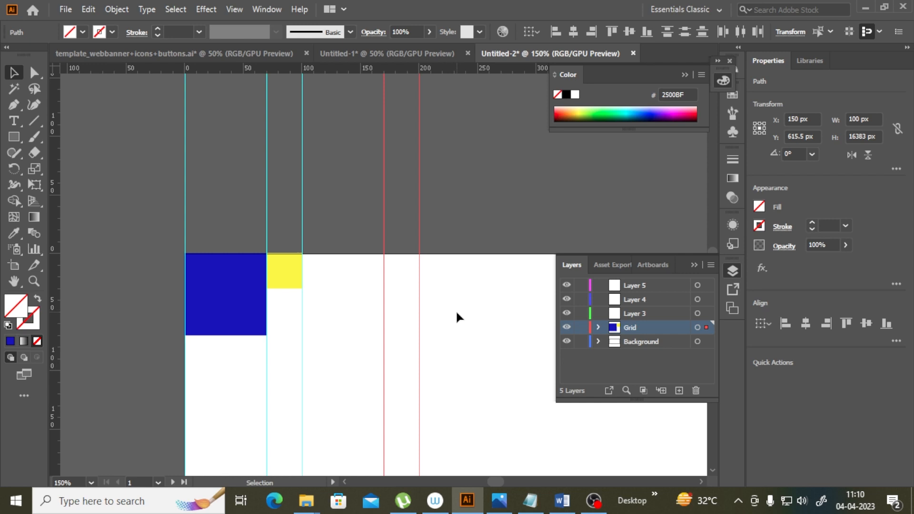
Step: Repeat the guide duplication across the whole banner width in 100 px steps
drag(494, 483, 494, 482)
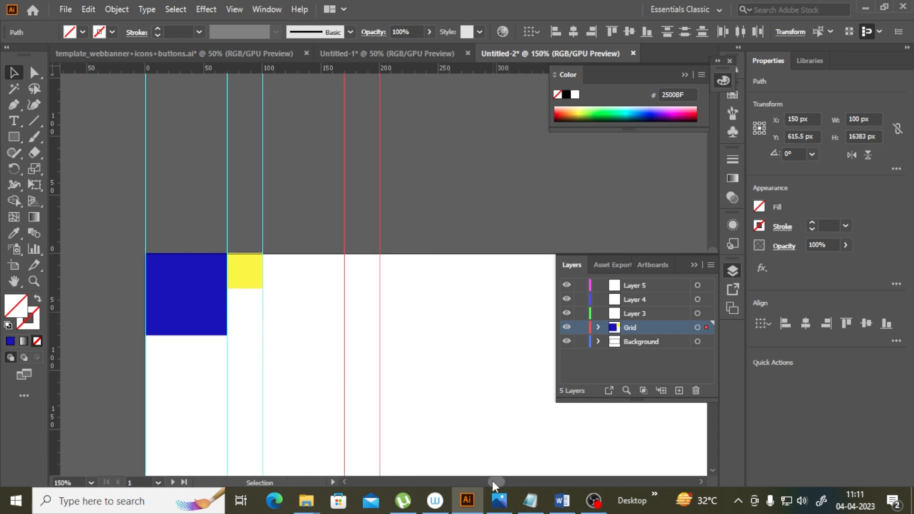
key(ctrl+minus)
key(ctrl+minus)
key(ctrl+minus)
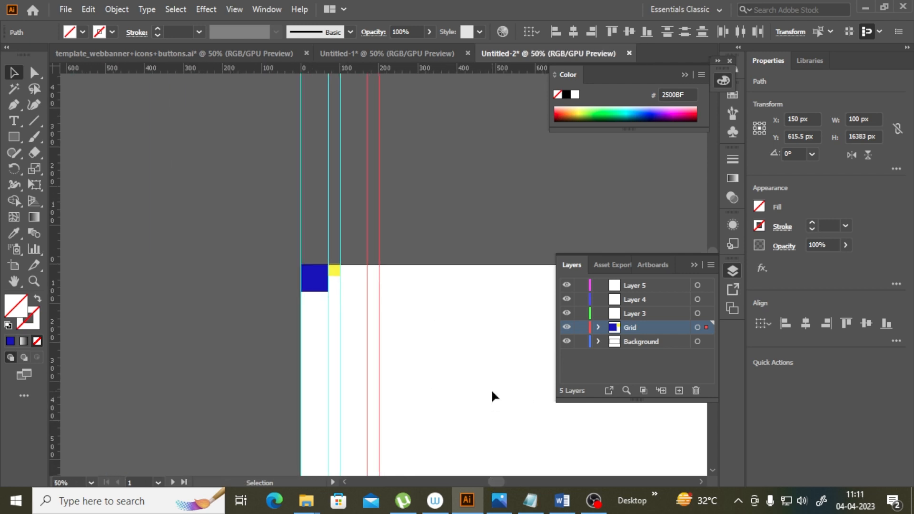
drag(490, 482, 502, 479)
key(ctrl+d)
key(ctrl+d)
key(ctrl+d)
key(ctrl+d)
key(ctrl+d)
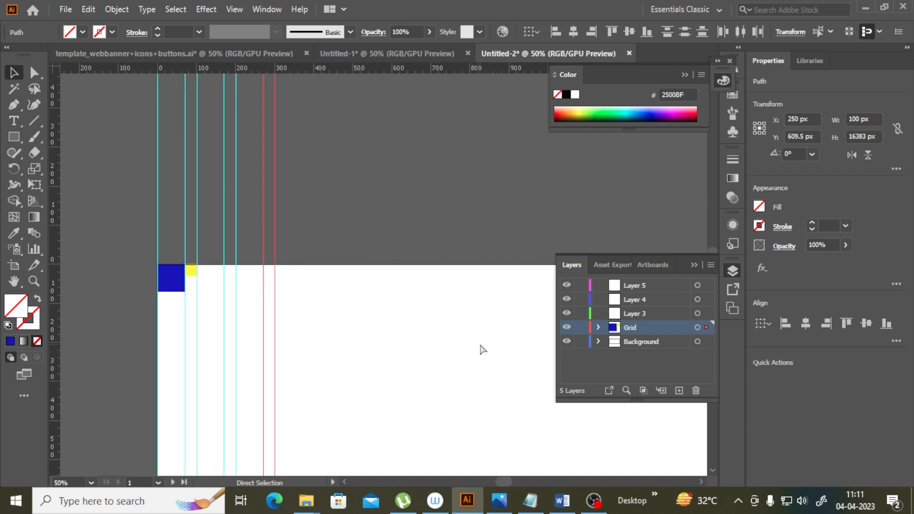
drag(501, 479, 513, 479)
key(ctrl+d)
key(ctrl+d)
key(ctrl+d)
key(ctrl+d)
key(ctrl+d)
key(ctrl+d)
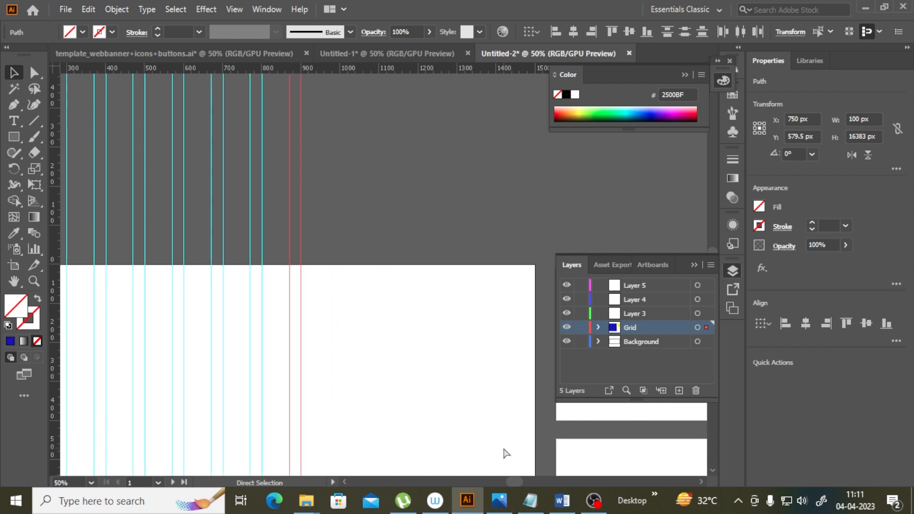
key(ctrl+d)
key(ctrl+d)
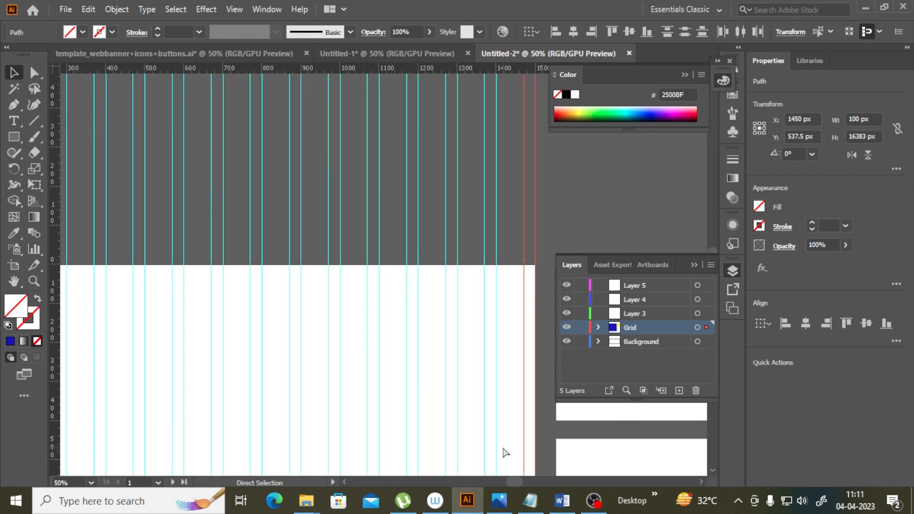
drag(514, 479, 506, 480)
Step: Delete the blue and yellow reference squares
click(150, 283)
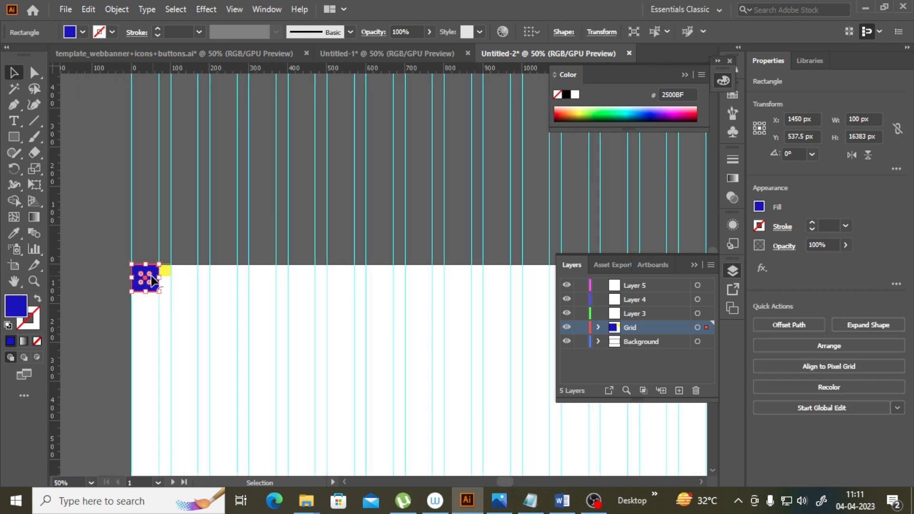
key(Delete)
click(164, 272)
key(Delete)
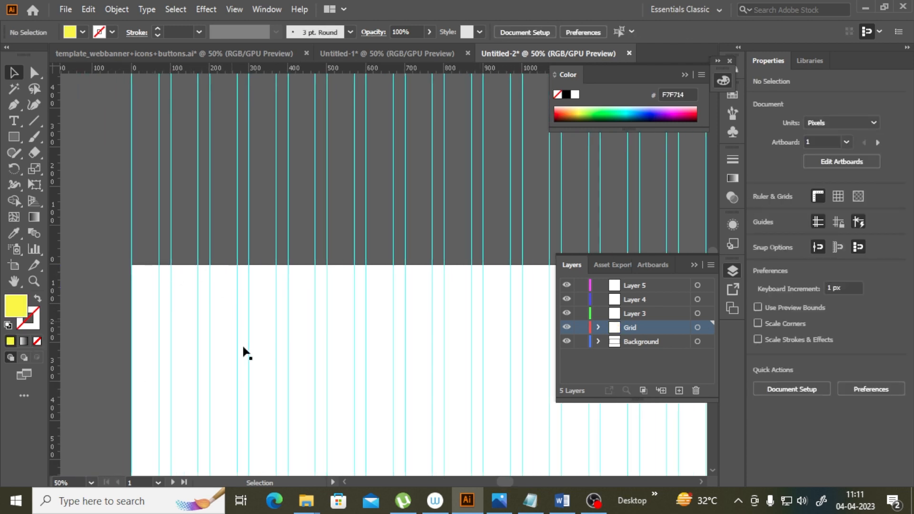
Step: Lock the guides
right_click(89, 180)
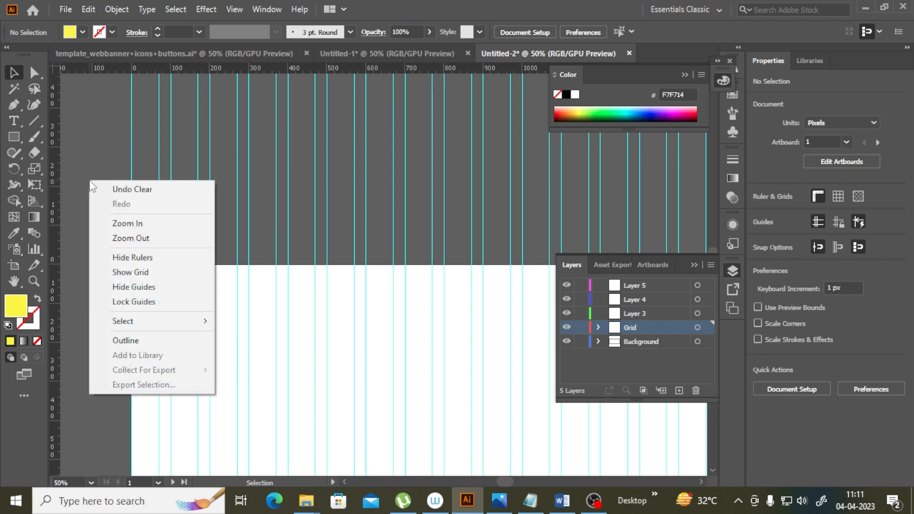
click(127, 302)
scroll(326, 305, down, 3)
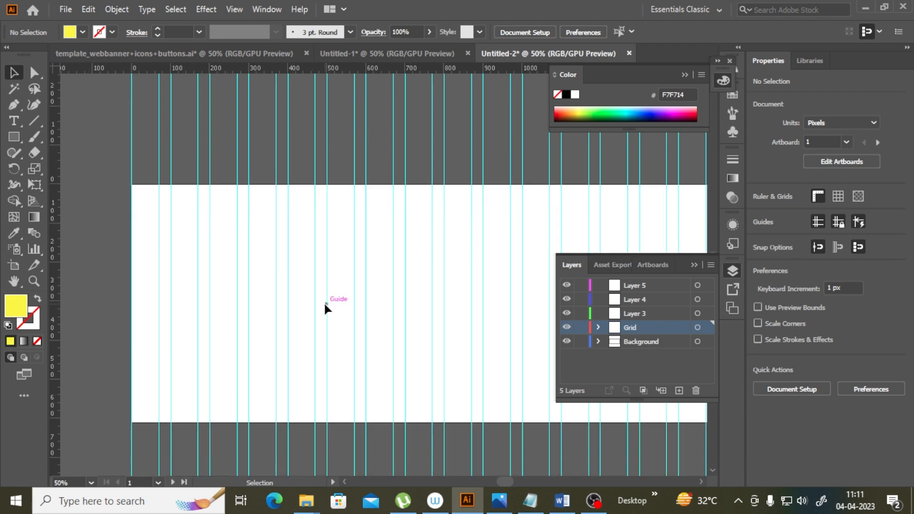
drag(505, 482, 510, 481)
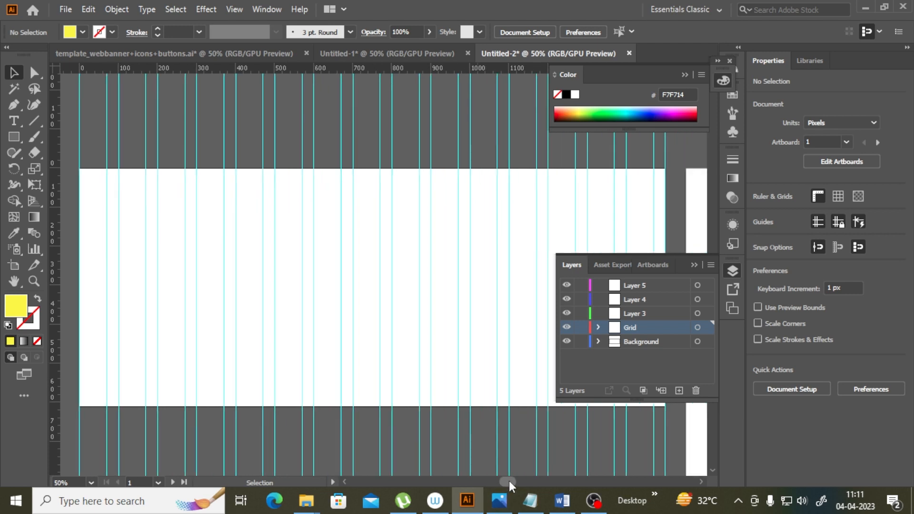
scroll(381, 324, up, 1)
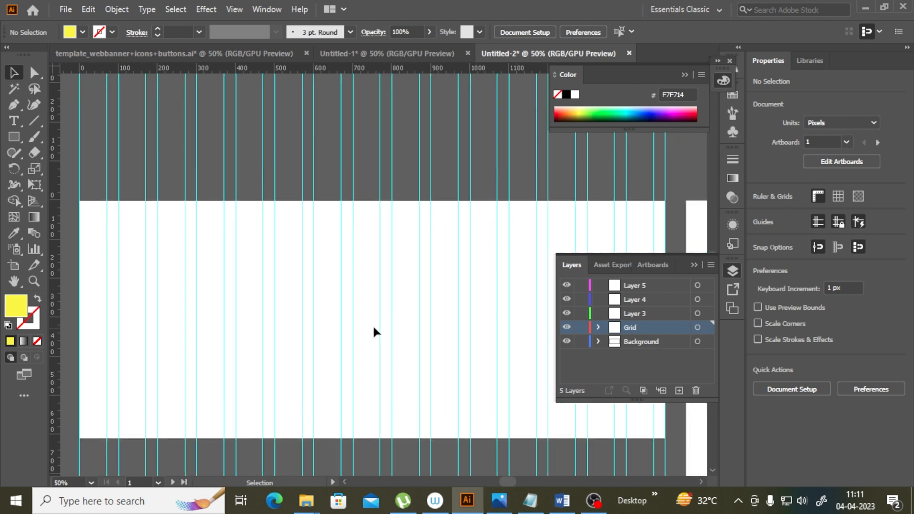
scroll(321, 286, down, 1)
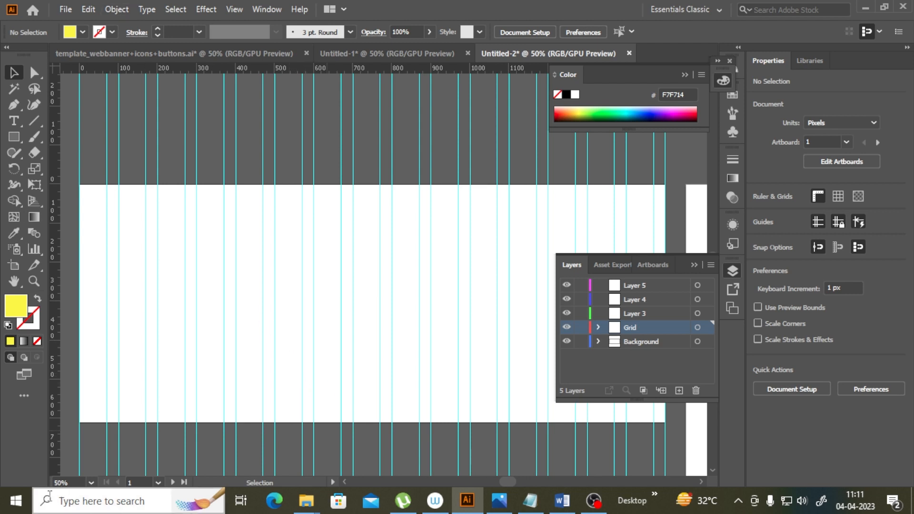
Step: Switch to Photoshop and create a new 1500 × 611 px document at 150 ppi
click(15, 501)
scroll(95, 305, down, 3)
scroll(105, 306, down, 3)
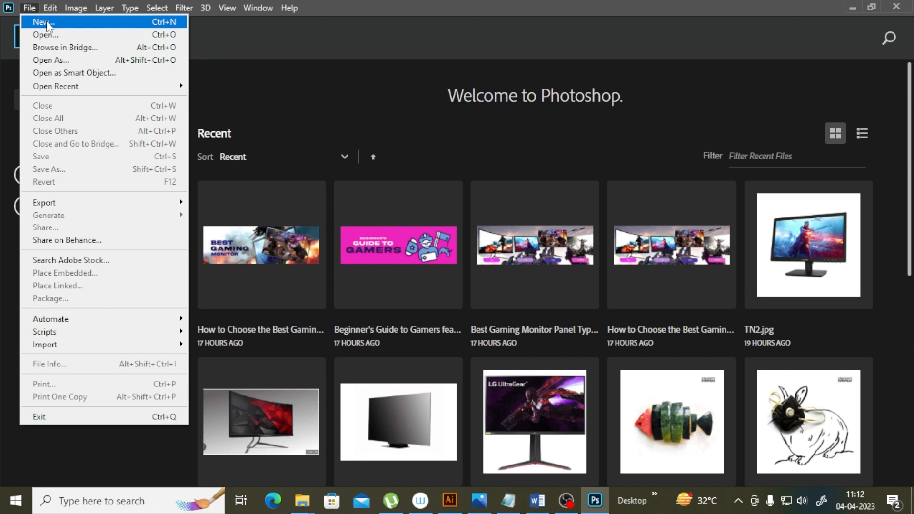
click(46, 23)
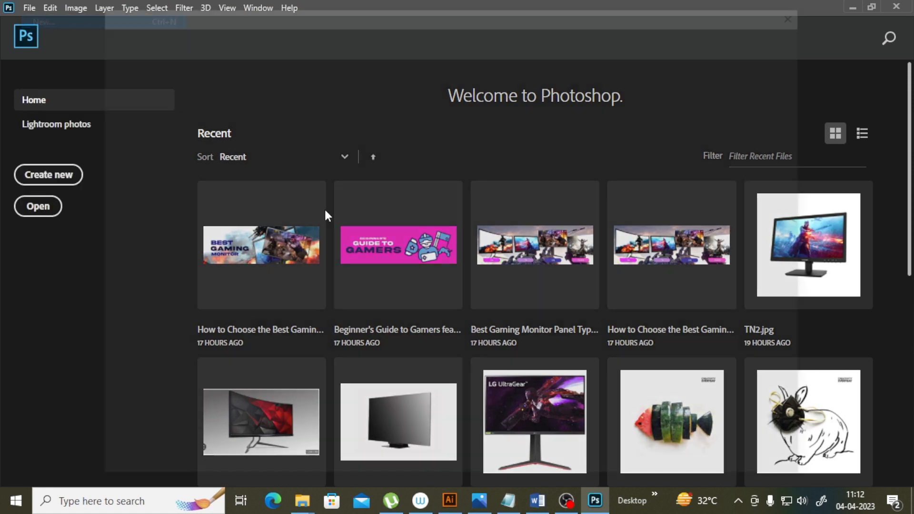
click(658, 133)
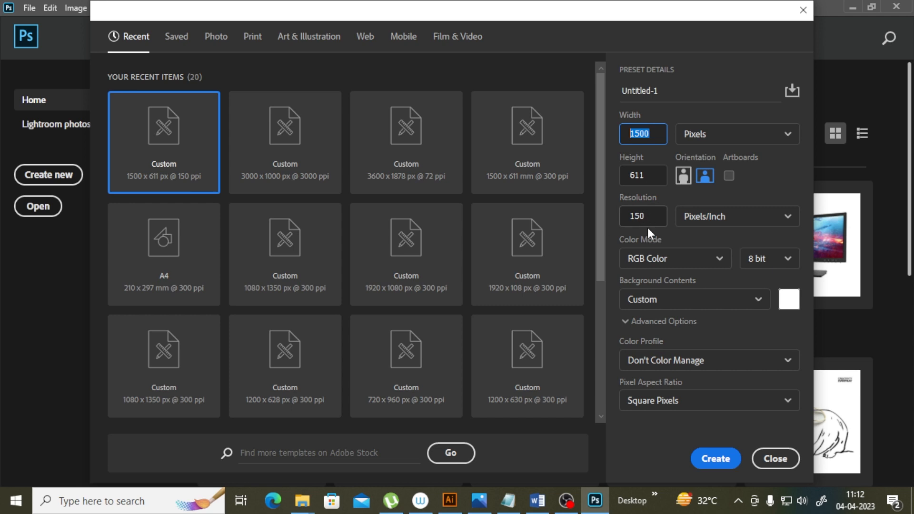
click(719, 461)
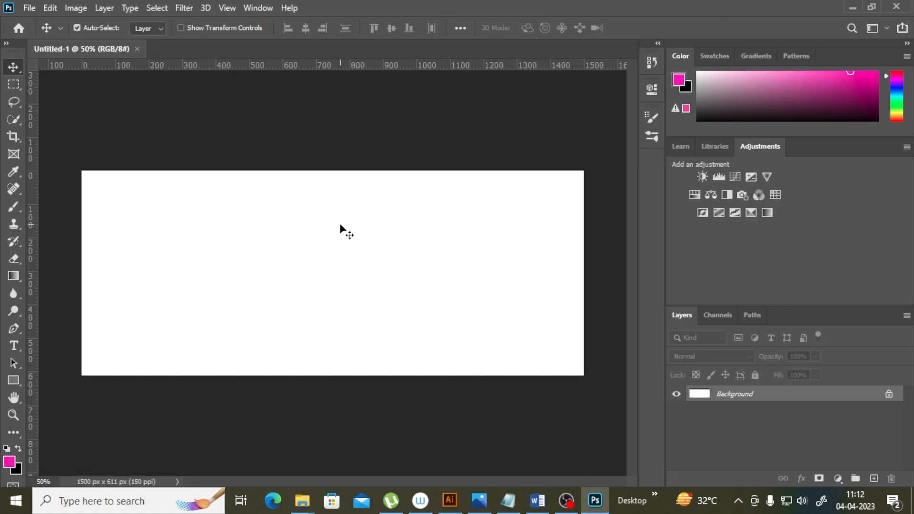
Step: Convert the Background layer into a regular layer
right_click(765, 399)
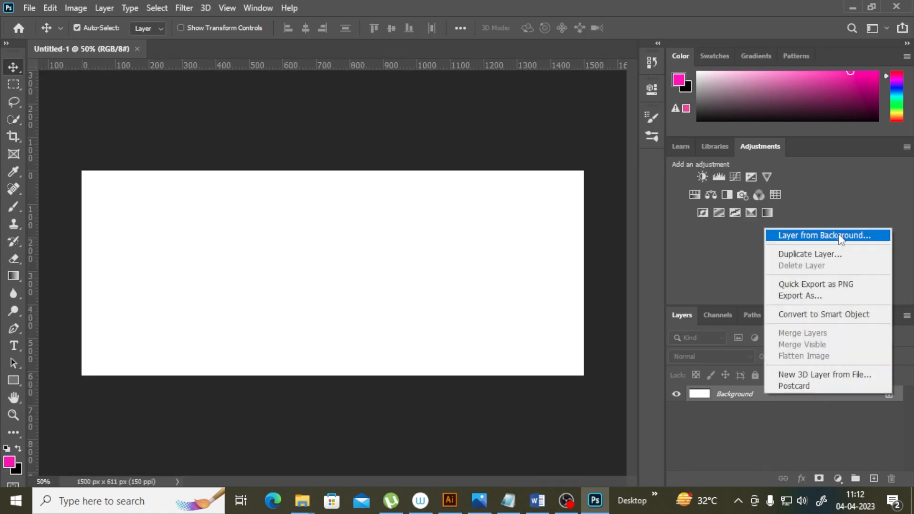
click(800, 233)
click(575, 141)
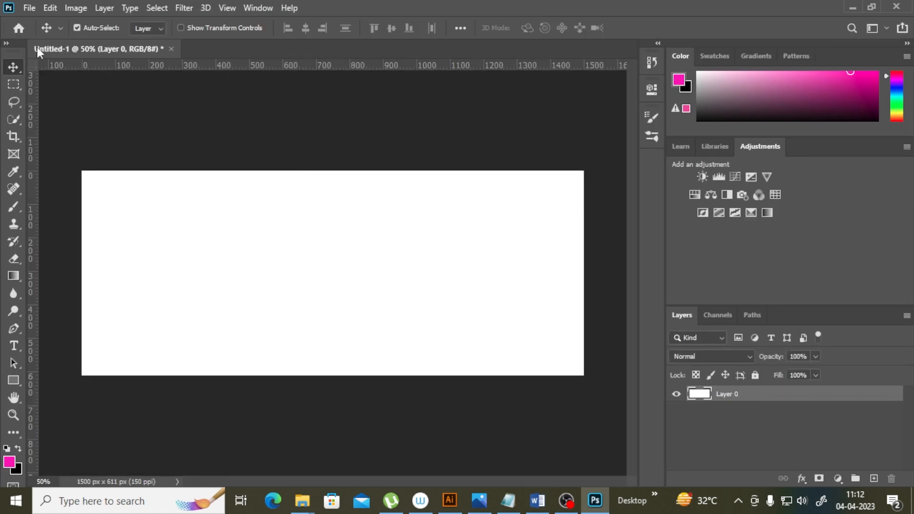
Step: Place pexels-ron-lach-9771526 from the Graphics for webdesign folder as a linked file
click(29, 8)
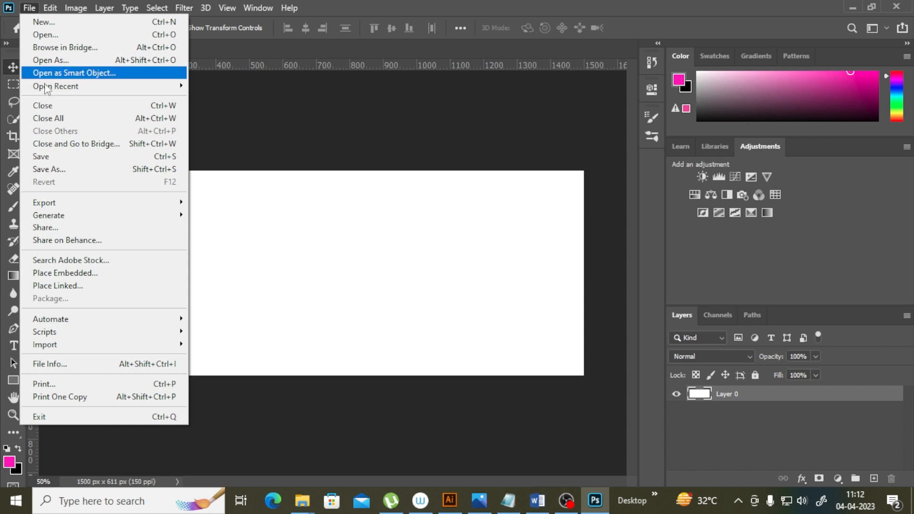
click(52, 287)
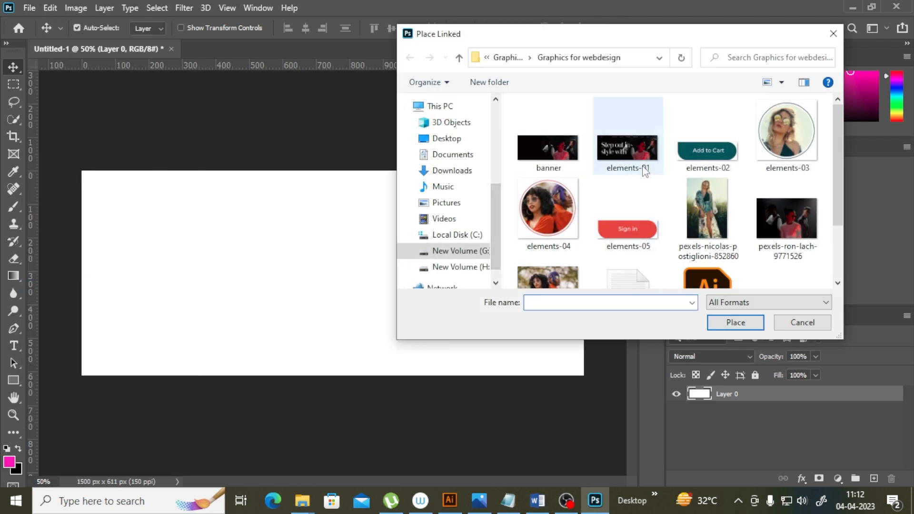
scroll(643, 174, down, 2)
click(801, 149)
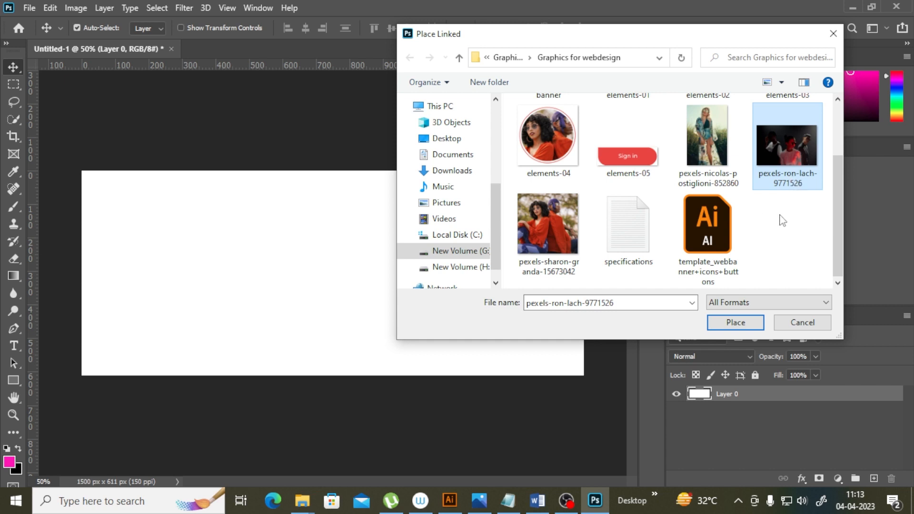
click(744, 324)
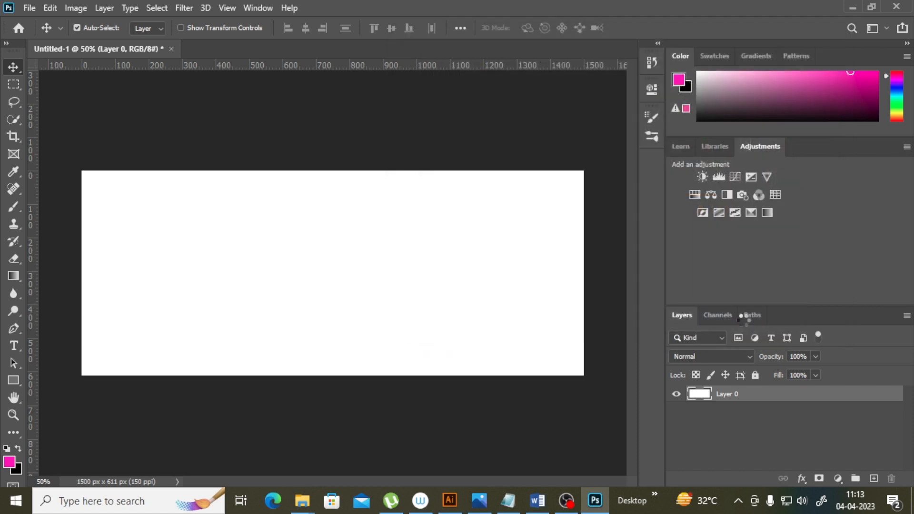
Step: Position the placed photo against the right edge of the canvas and commit the placement
drag(287, 290, 338, 290)
drag(541, 183, 543, 182)
drag(459, 275, 502, 278)
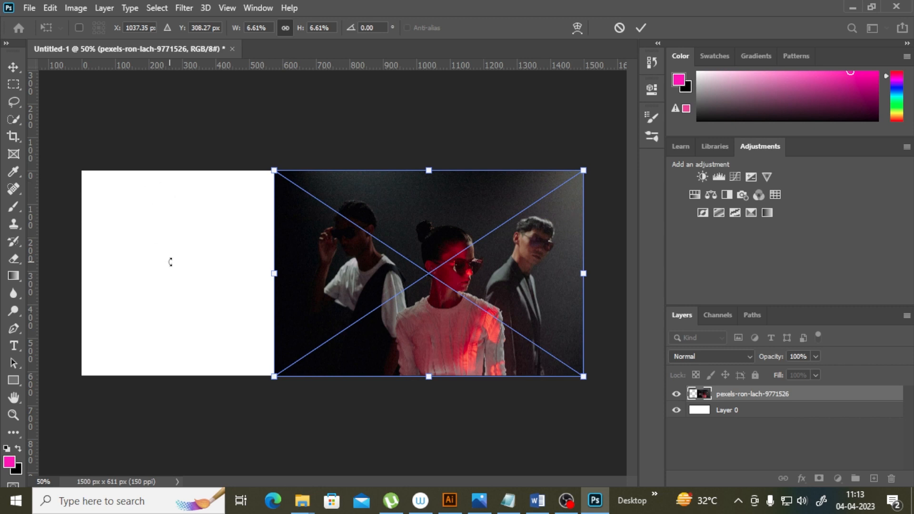
click(16, 276)
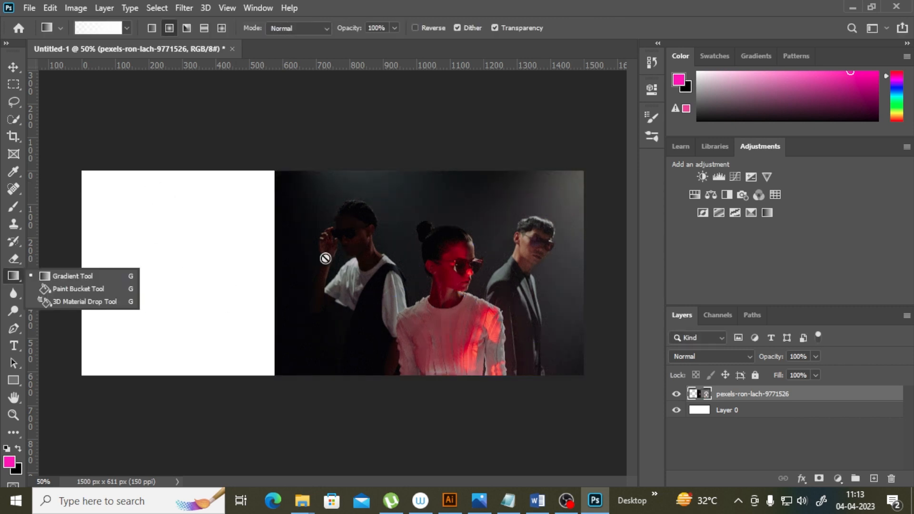
click(261, 144)
click(469, 197)
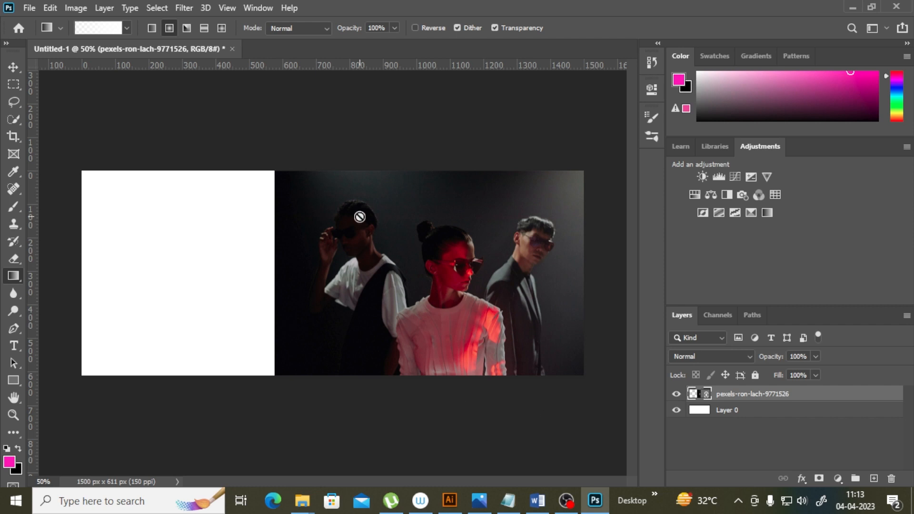
Step: Add a new empty layer and merge it with the placed photo layer to rasterize it
click(759, 413)
click(875, 479)
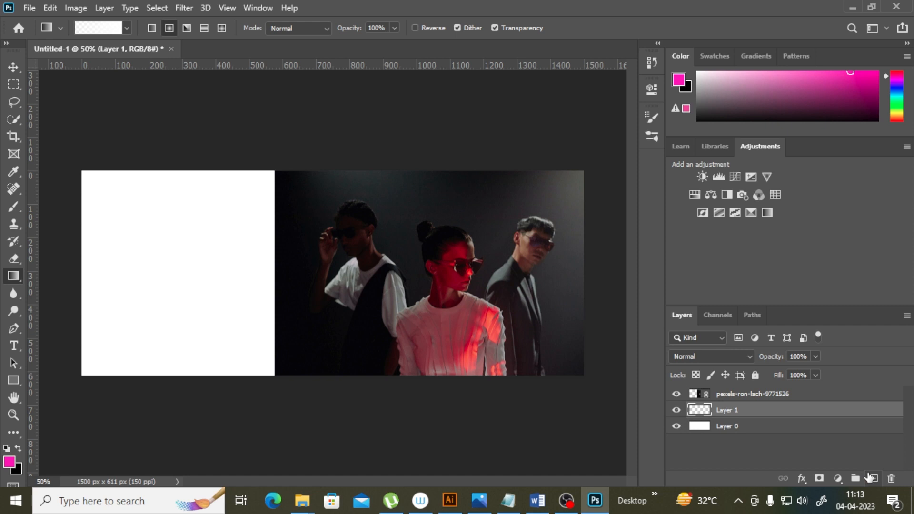
shift+click(747, 396)
click(739, 413)
shift+click(752, 397)
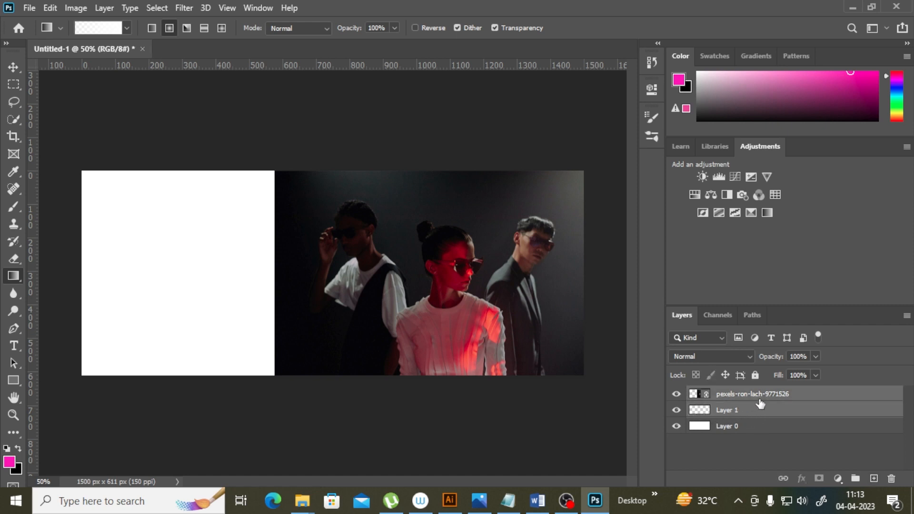
right_click(760, 404)
click(642, 441)
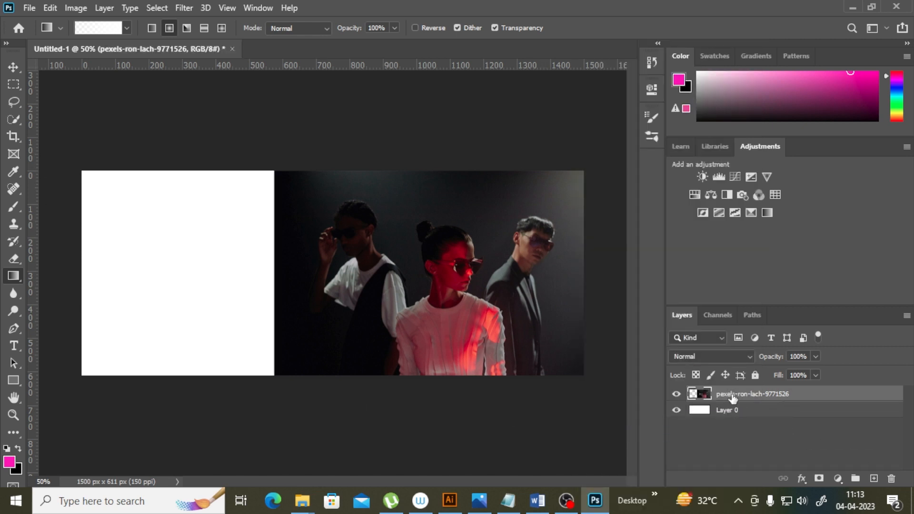
Step: Select a narrow strip along the photo's left edge and copy it to a new layer
click(13, 85)
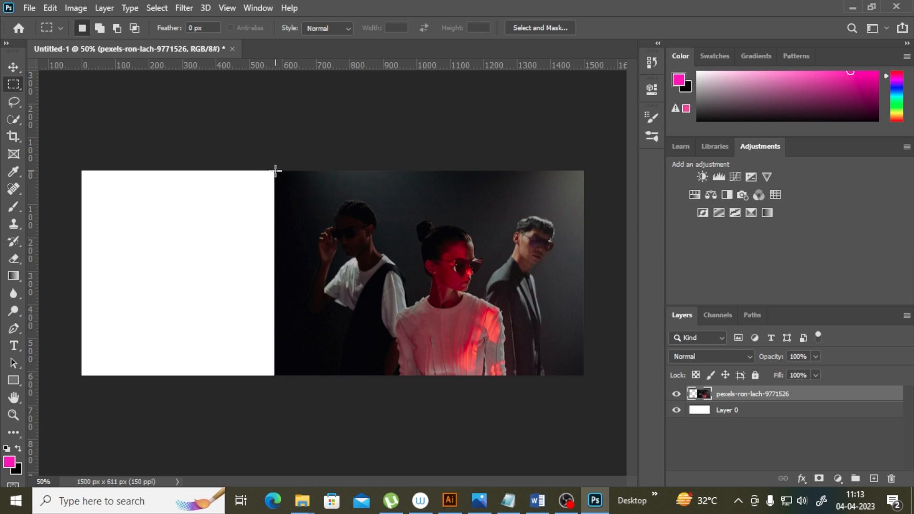
drag(278, 174, 286, 197)
drag(274, 170, 302, 376)
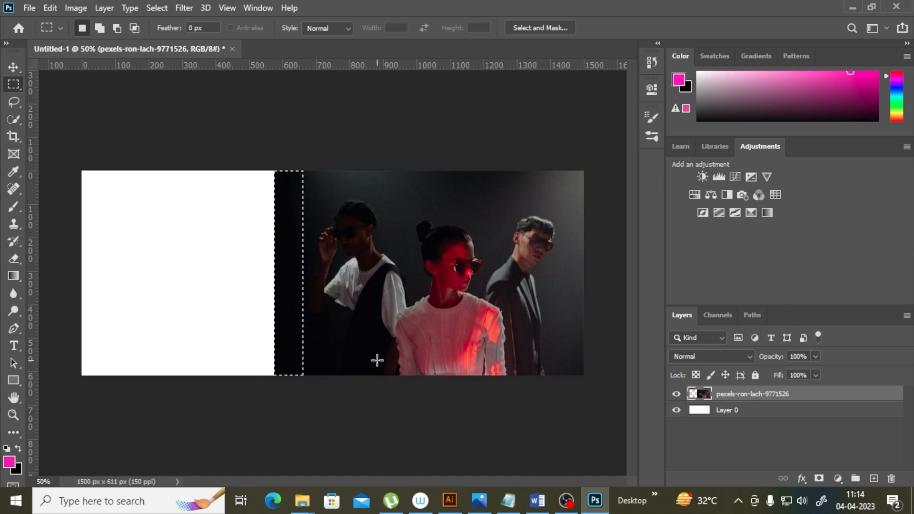
key(ctrl+j)
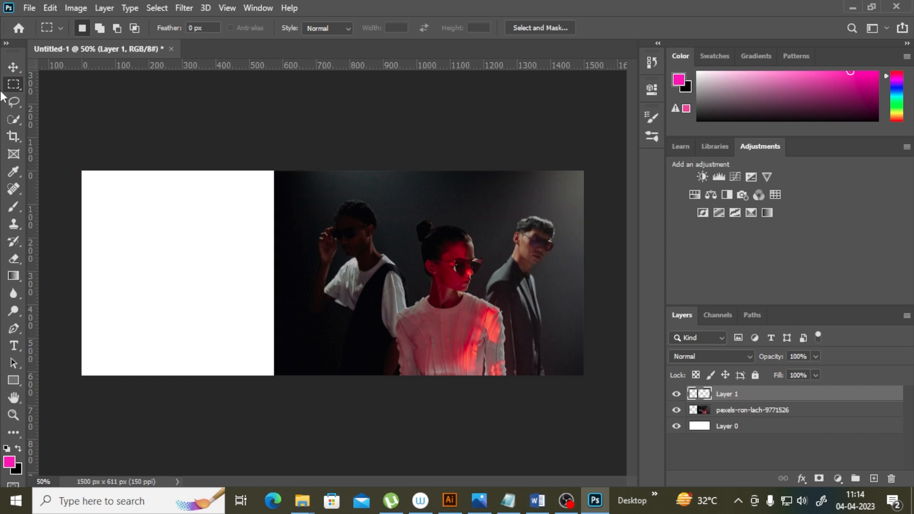
Step: Free-transform the copied strip, stretching it leftward to cover the white area of the canvas
click(52, 7)
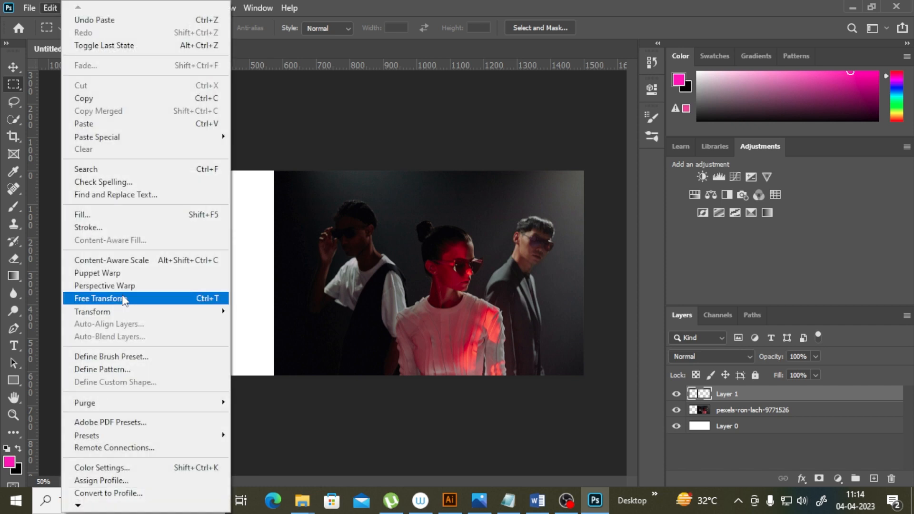
click(117, 298)
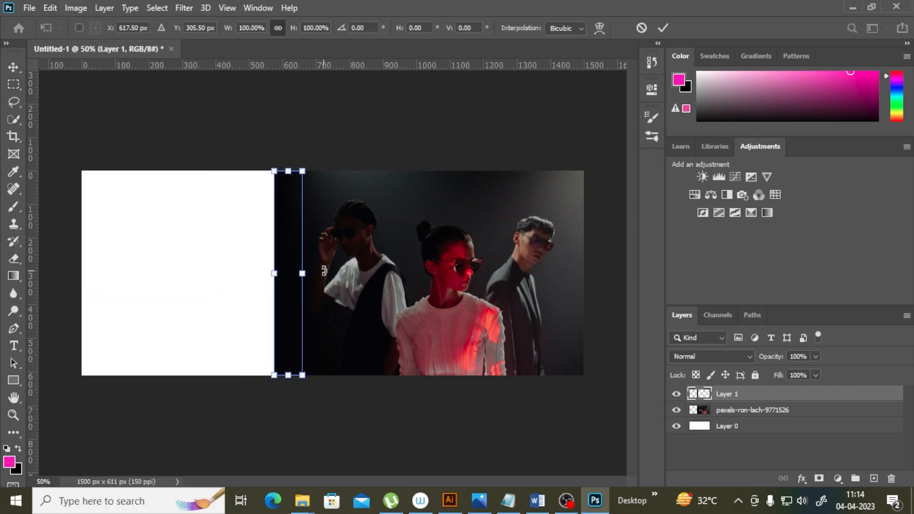
drag(273, 274, 66, 290)
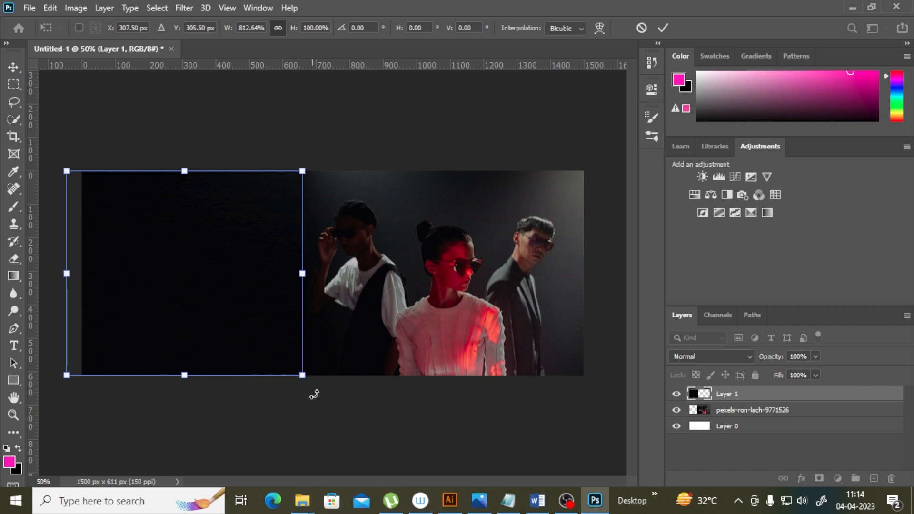
click(12, 224)
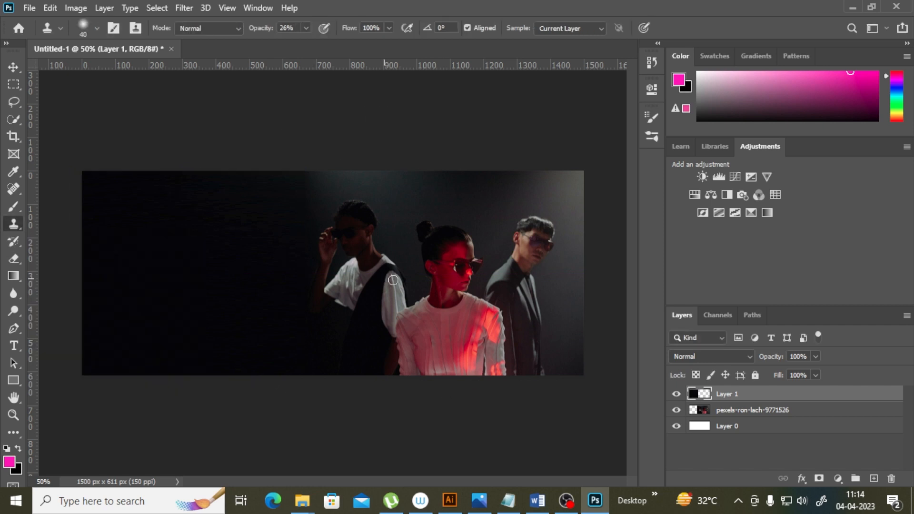
Step: Merge the stretched strip layer with the photo layer
click(13, 414)
click(288, 260)
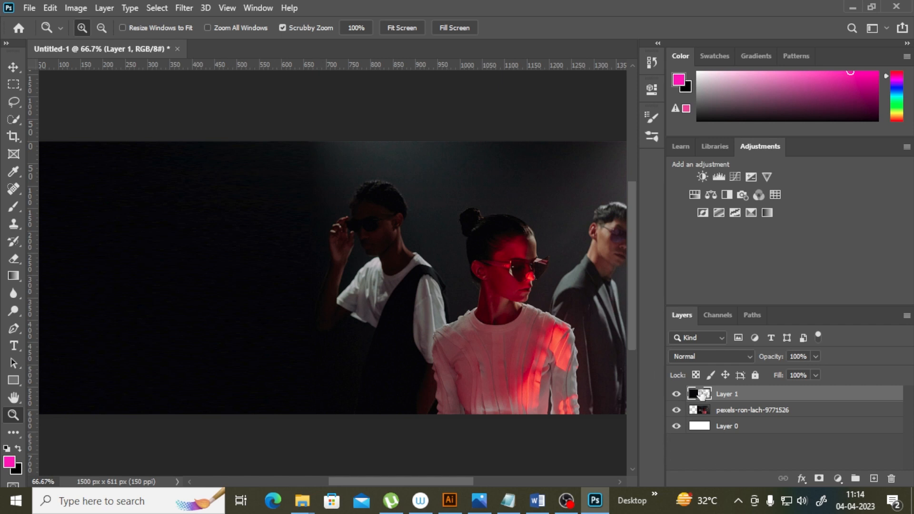
shift+click(745, 408)
right_click(762, 395)
click(655, 398)
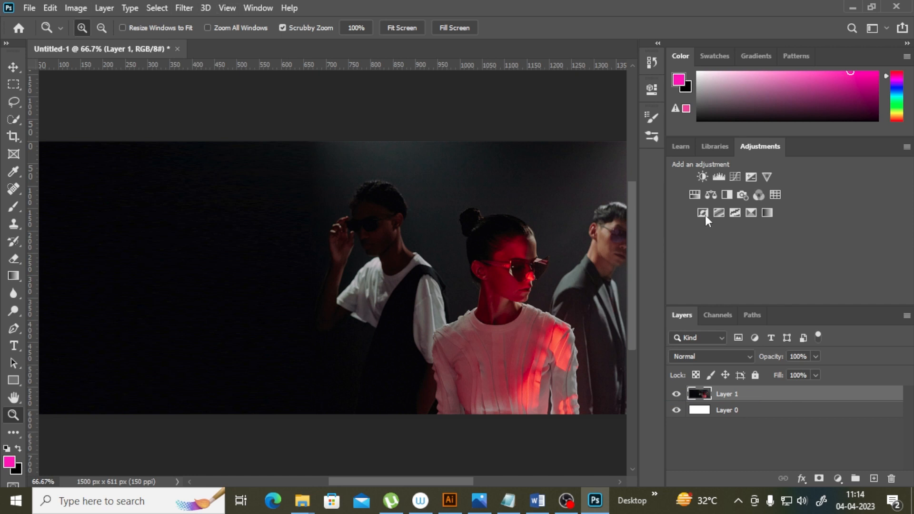
Step: Add a Color Lookup adjustment layer using the Fuji ETERNA 250D Fuji 3510 3DLUT file
click(777, 195)
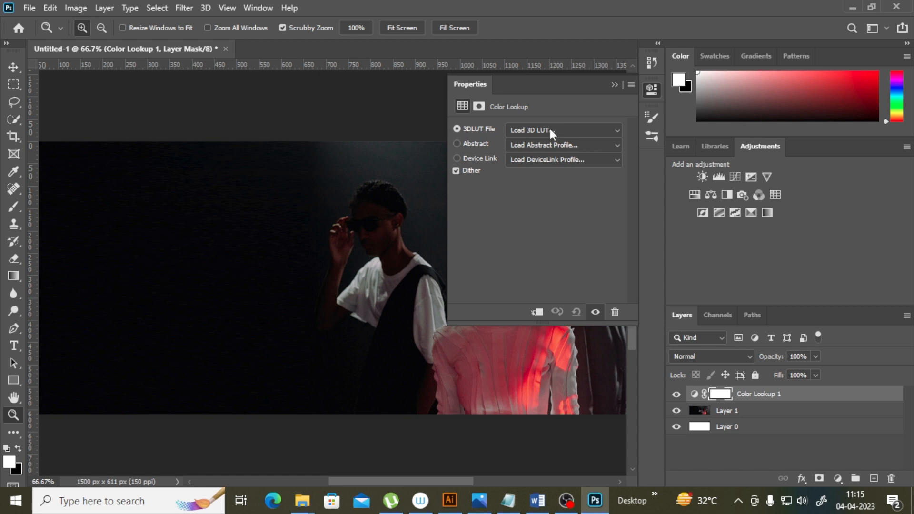
click(519, 133)
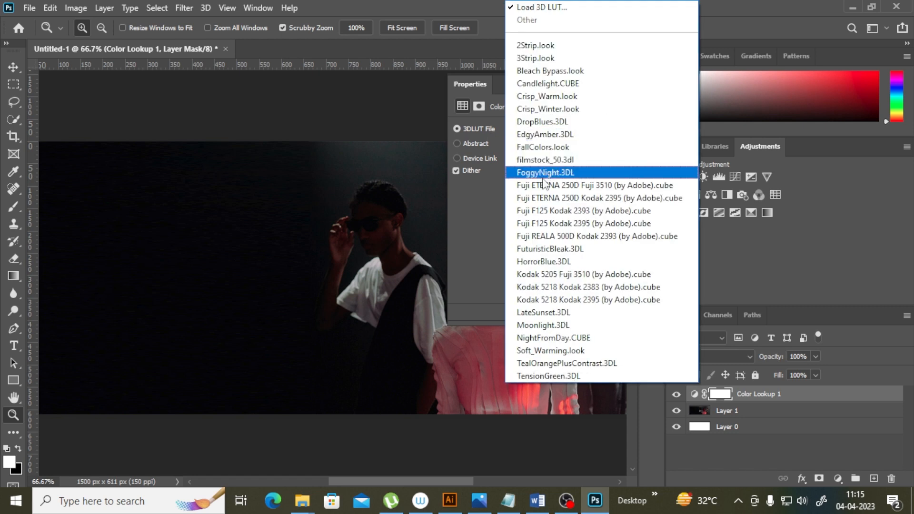
click(555, 192)
click(564, 134)
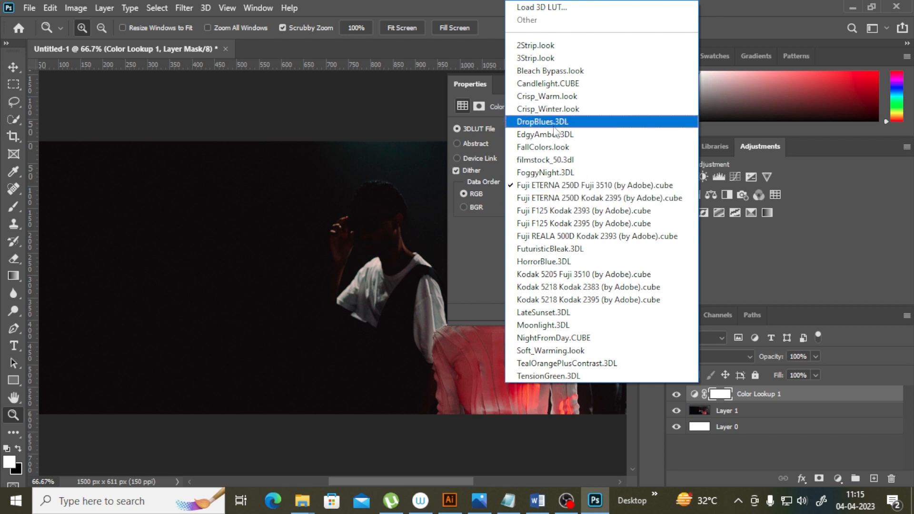
click(558, 186)
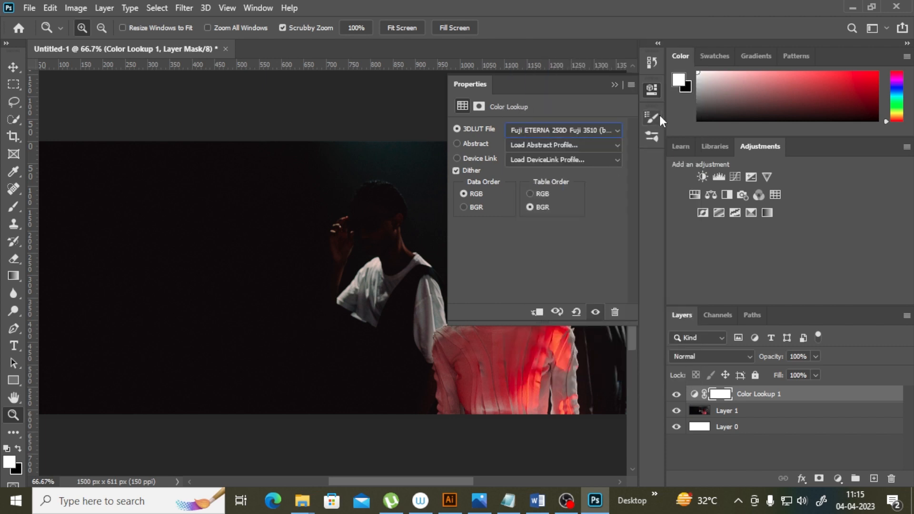
click(651, 91)
Step: Merge the Color Lookup adjustment layer with the photo layer below it
drag(457, 483, 476, 483)
scroll(508, 396, down, 2)
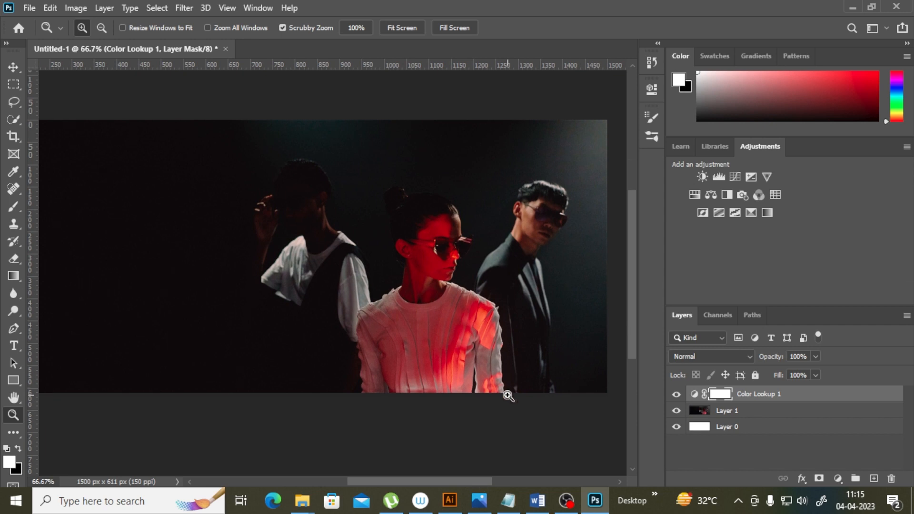
scroll(508, 396, up, 1)
scroll(529, 400, down, 1)
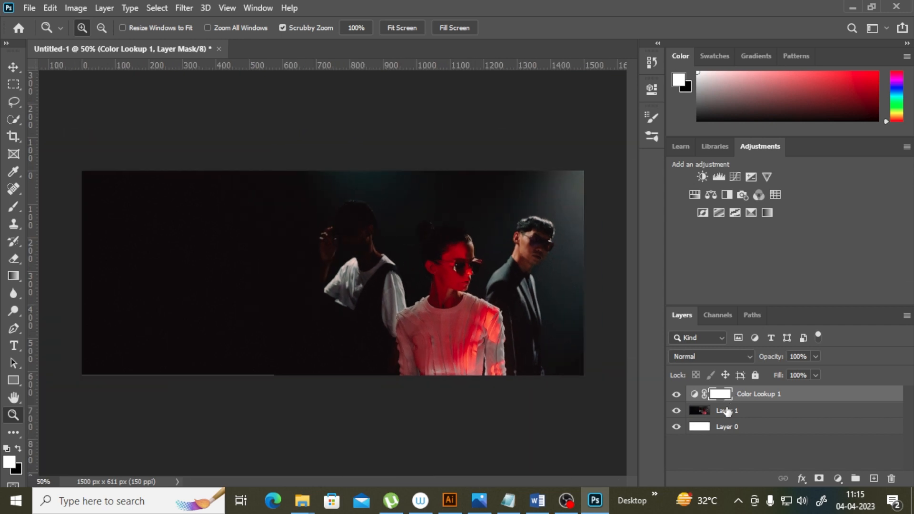
click(747, 417)
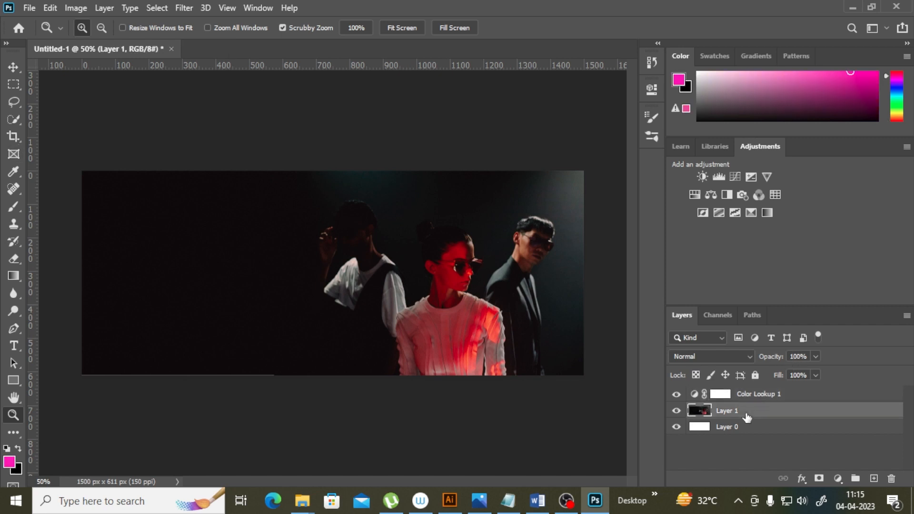
shift+click(752, 396)
right_click(753, 397)
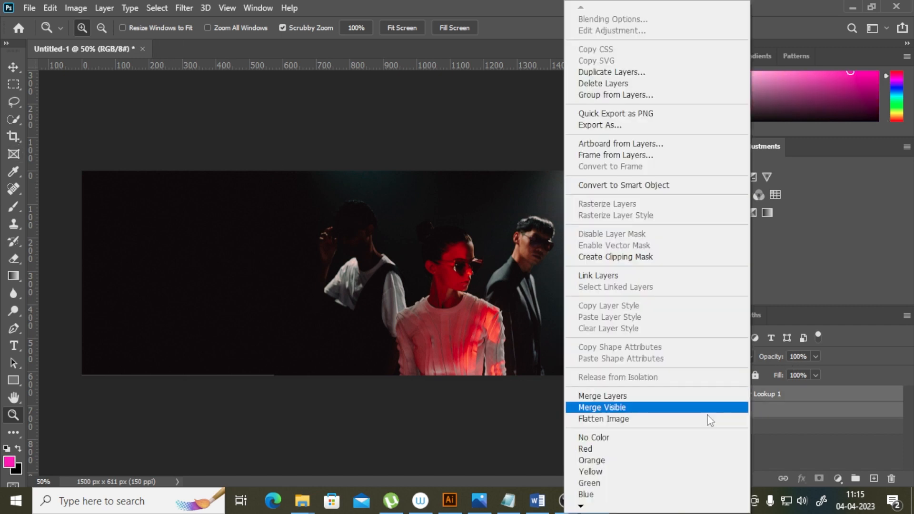
click(635, 398)
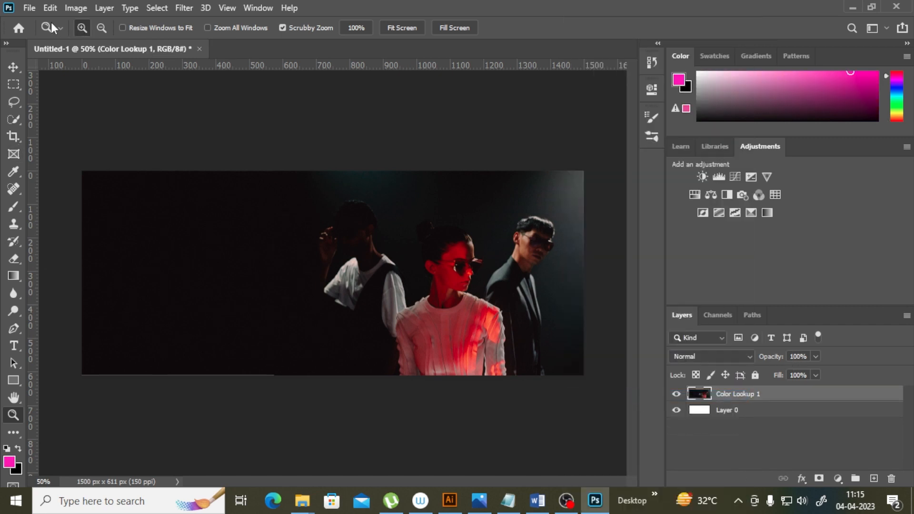
Step: Free-transform the merged photo layer, nudging its lower-left corner slightly, and commit
click(51, 8)
click(258, 423)
click(163, 384)
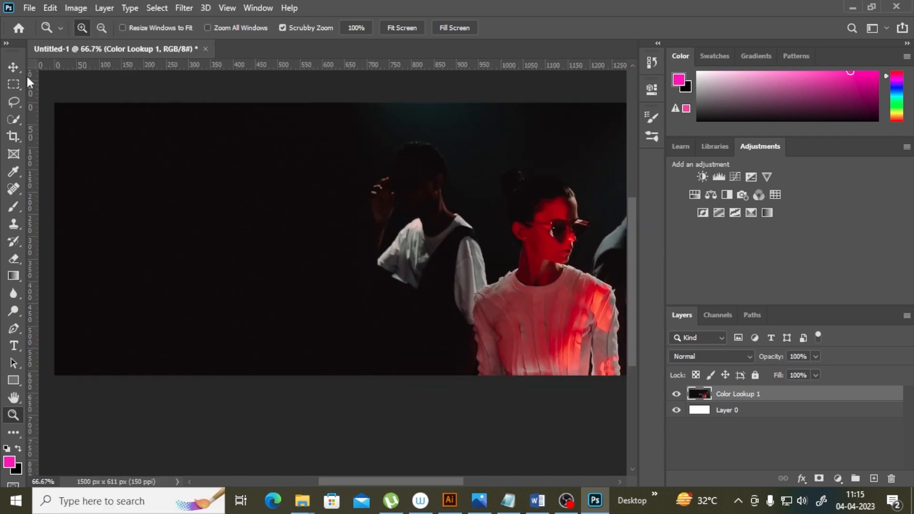
click(14, 67)
key(ctrl+minus)
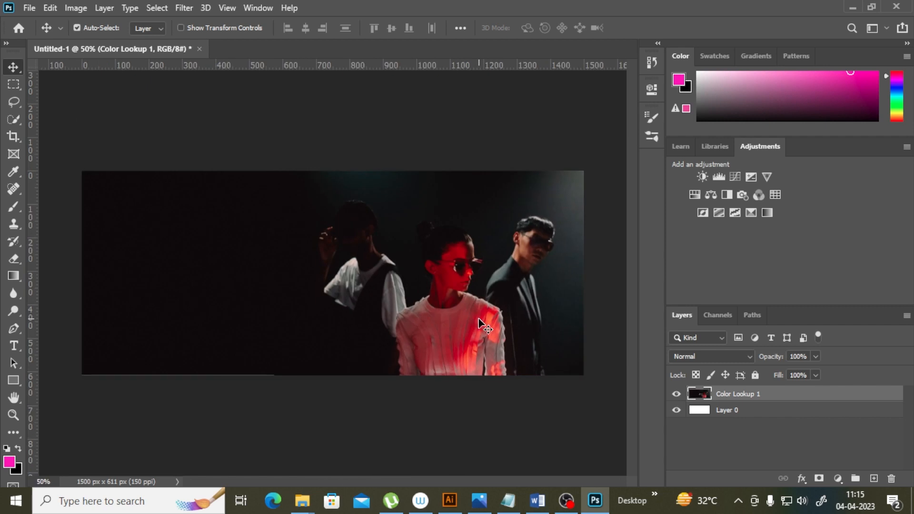
click(49, 8)
click(95, 299)
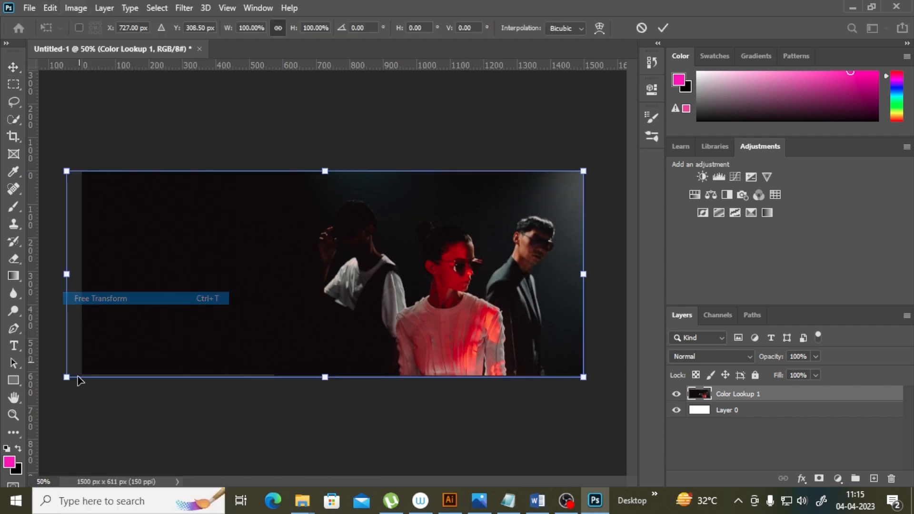
drag(65, 379, 63, 378)
click(12, 280)
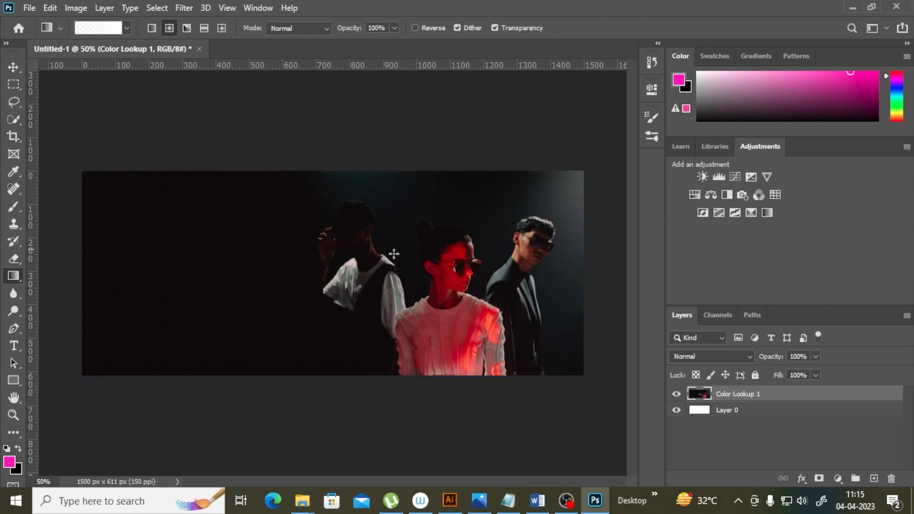
Step: Apply a Color Balance adjustment to the photo, nudging the midtone Magenta–Green and Cyan–Red sliders slightly
click(77, 9)
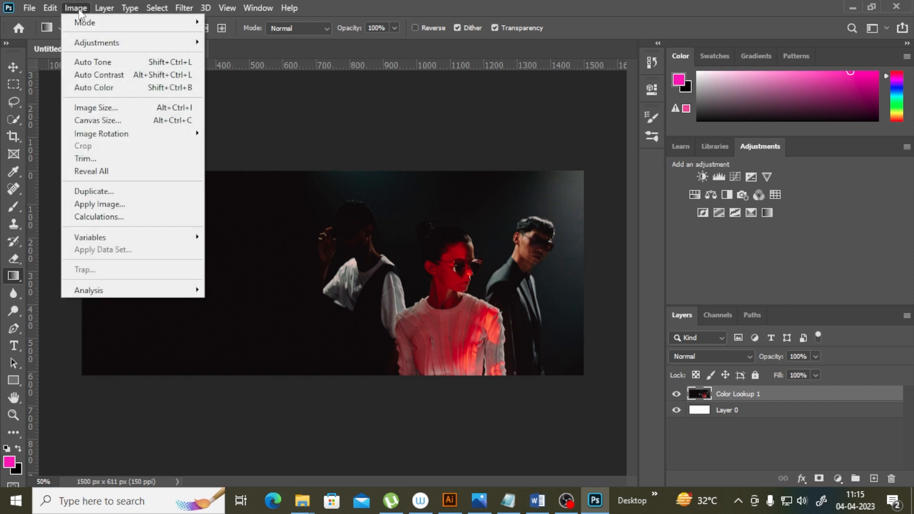
mouse_move(93, 40)
click(258, 126)
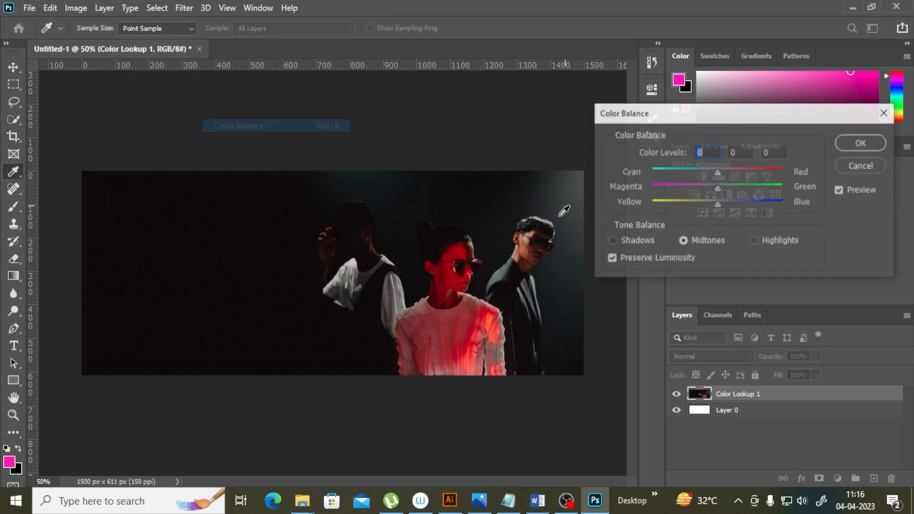
drag(701, 109, 699, 108)
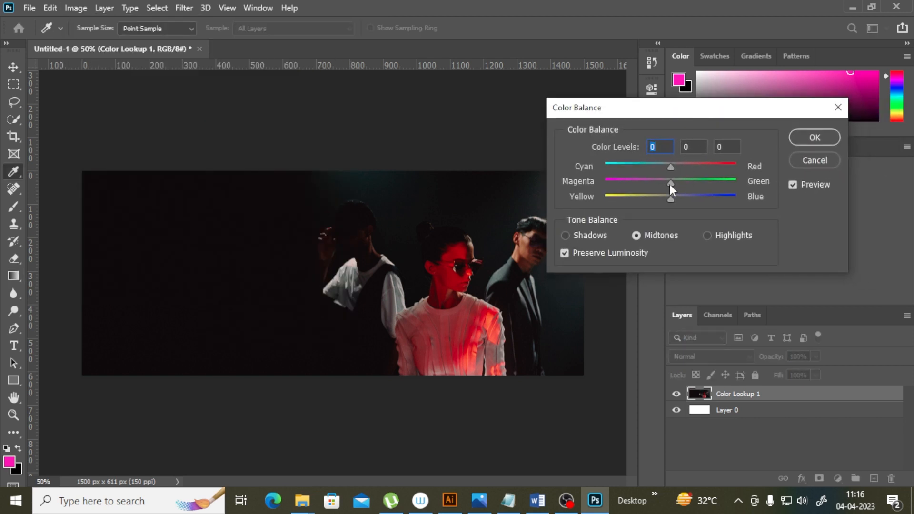
drag(672, 184, 679, 185)
key(Tab)
drag(668, 167, 667, 167)
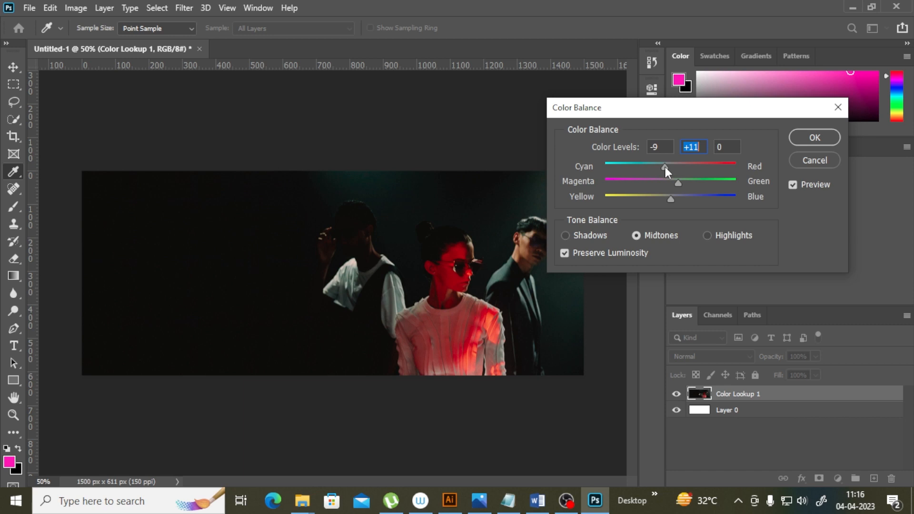
key(shift+Tab)
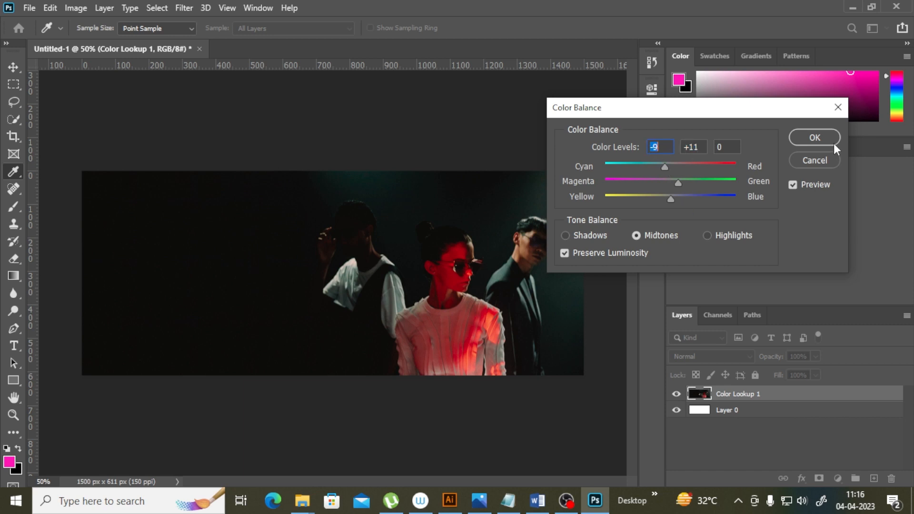
click(814, 137)
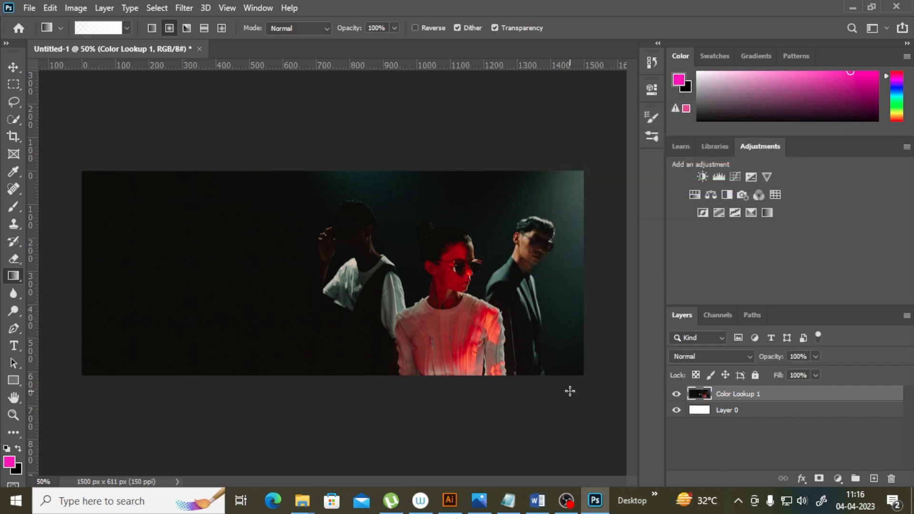
Step: Flatten the image into a single background layer
right_click(794, 402)
click(764, 419)
Step: Save the image as a PNG named banner_image in the Graphics for webdesign folder with large file size
click(29, 7)
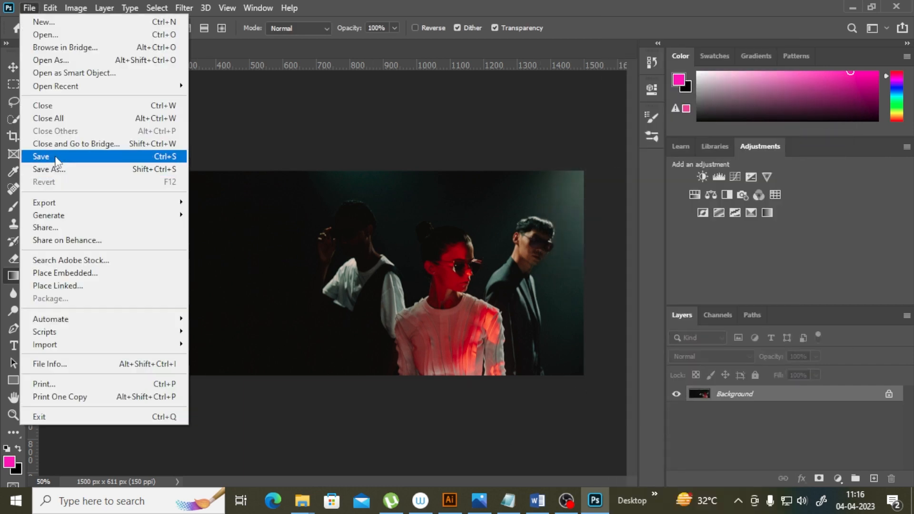
click(51, 170)
click(552, 367)
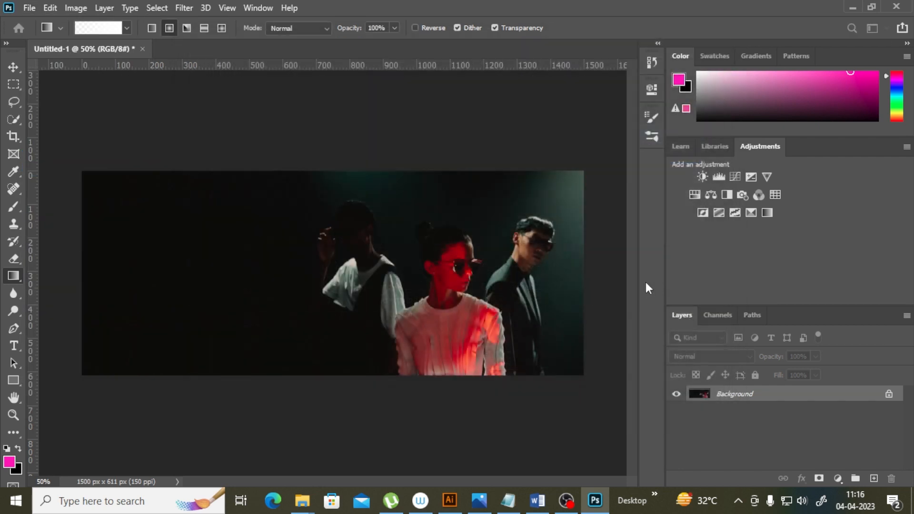
click(589, 293)
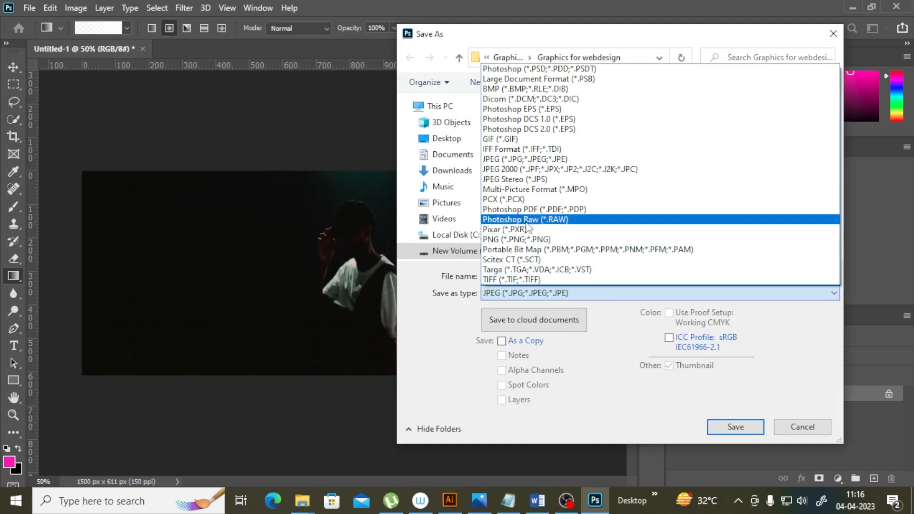
click(518, 240)
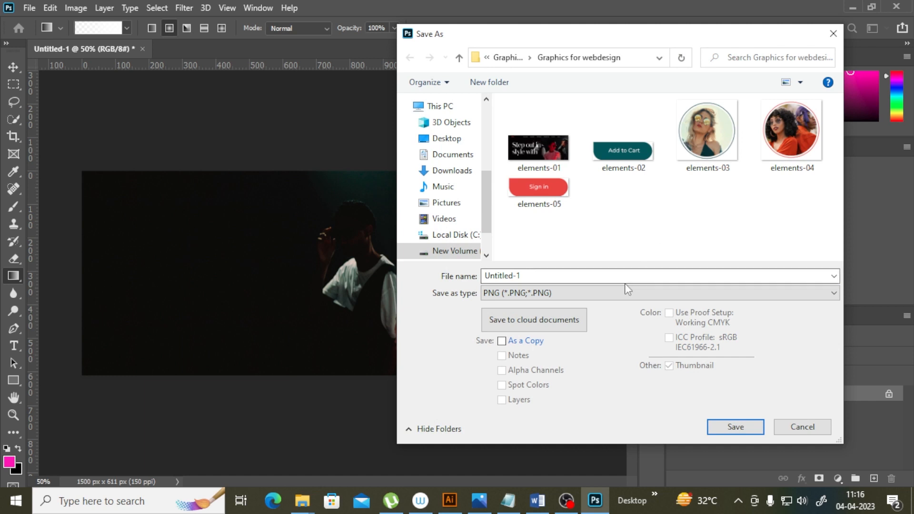
double_click(530, 275)
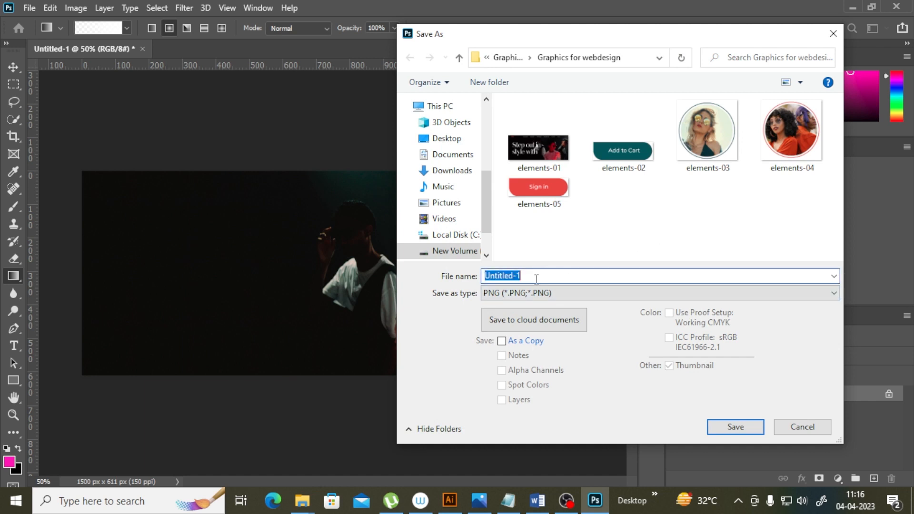
key(BackSpace)
text(ba)
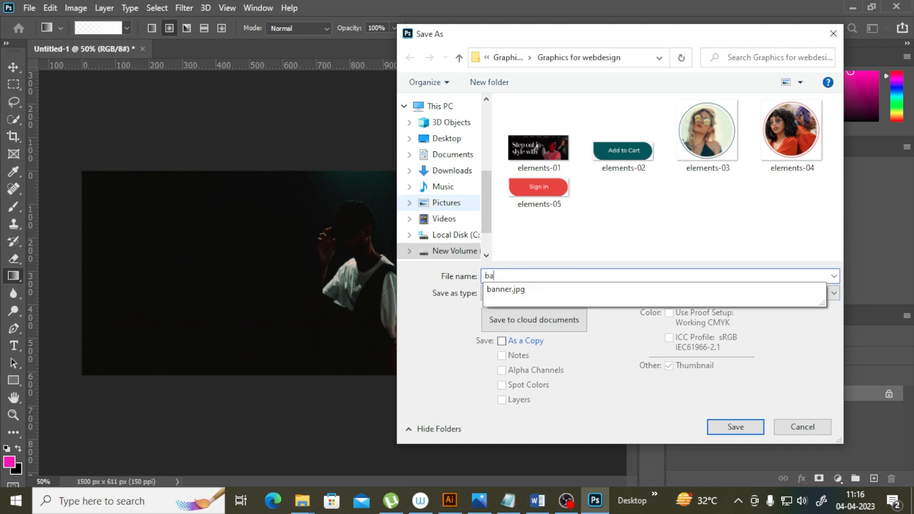
text(nner_image)
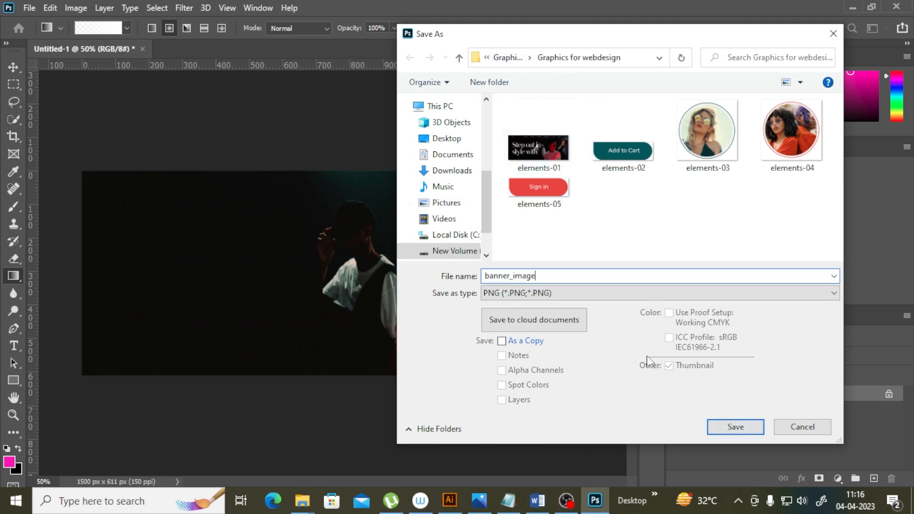
click(734, 429)
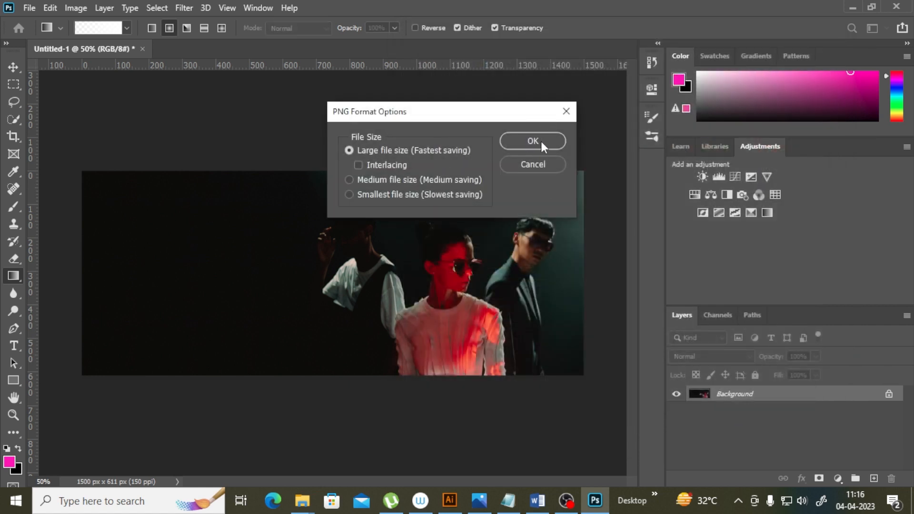
click(541, 140)
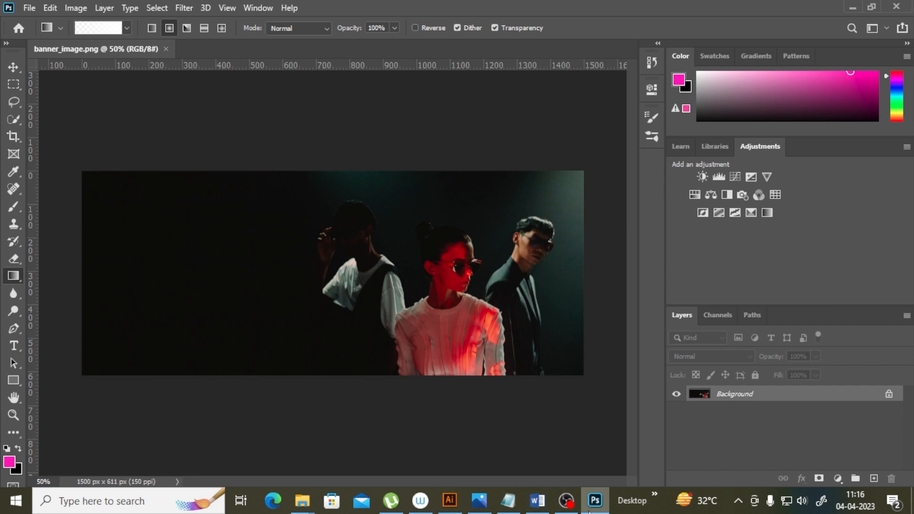
Step: Switch to Illustrator's Untitled-2 document and rename Layer 3 as banner
mouse_move(455, 509)
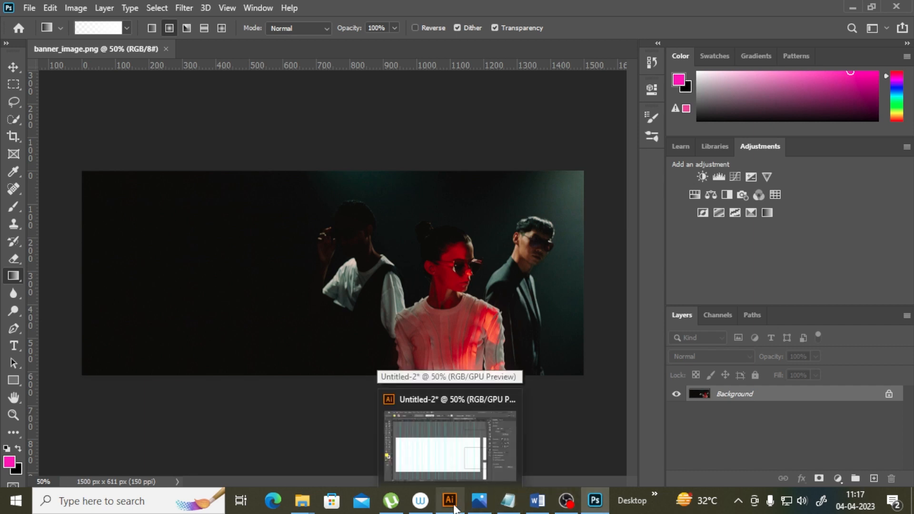
click(450, 445)
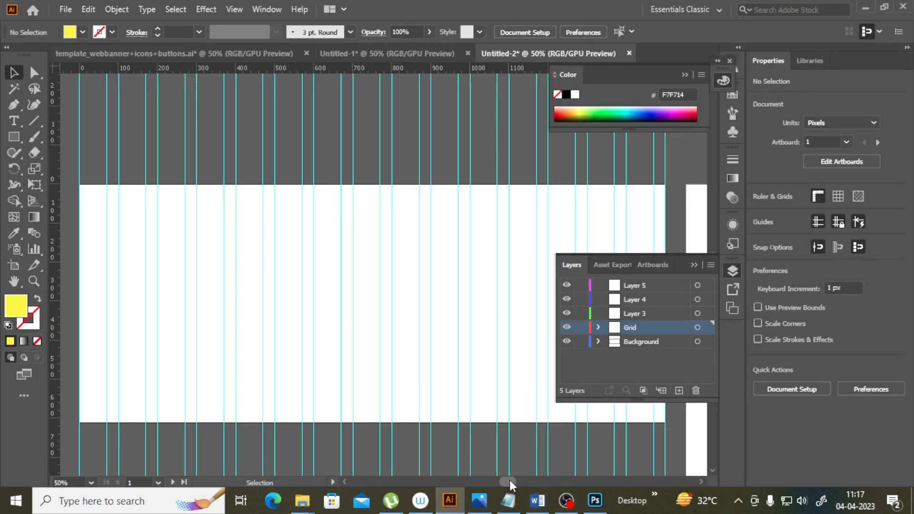
scroll(507, 482, right, 2)
click(643, 314)
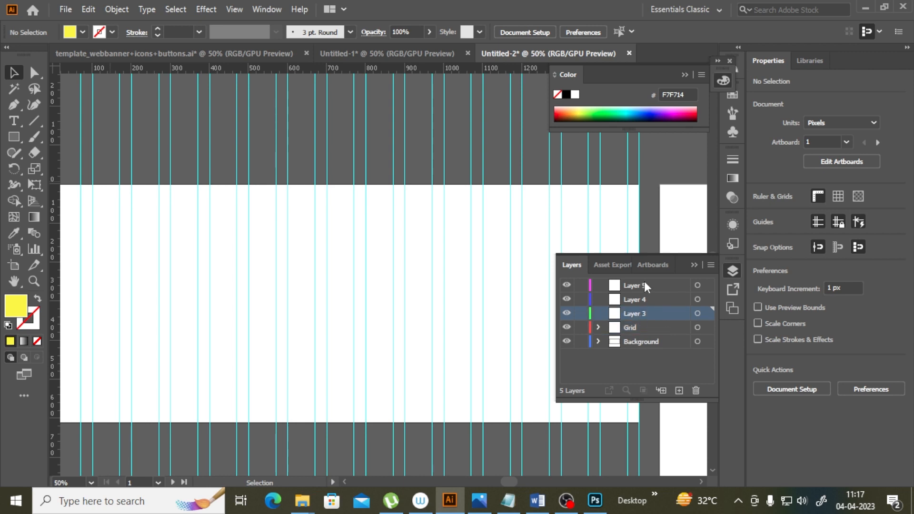
double_click(636, 314)
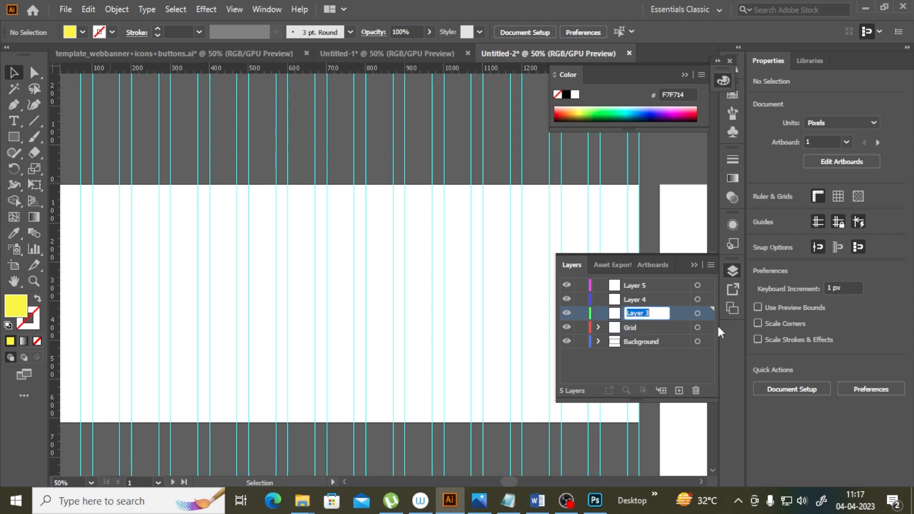
text(banner)
click(635, 342)
click(639, 313)
key(m)
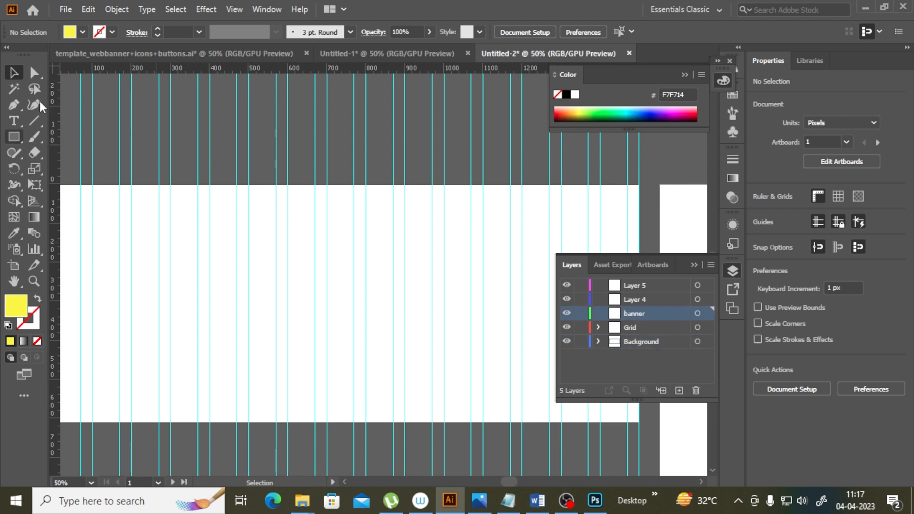
Step: Place the banner_image.png file onto the banner layer
click(65, 9)
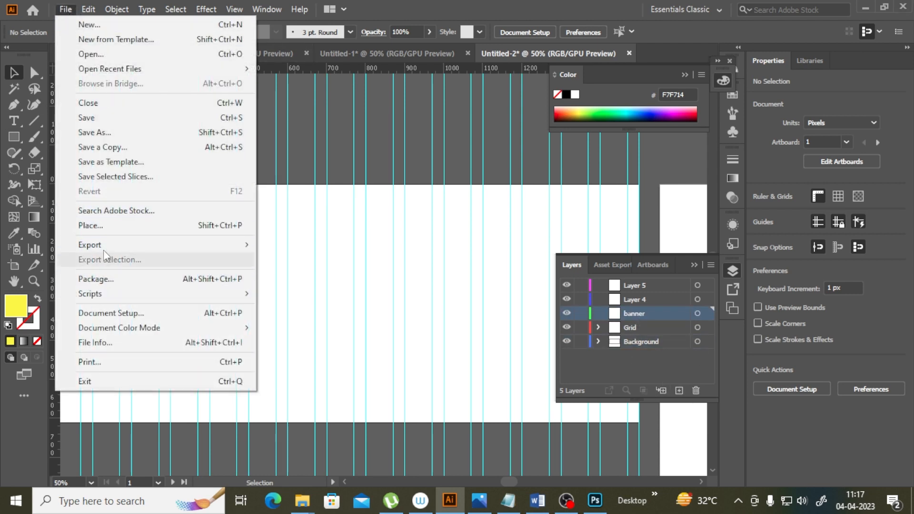
click(98, 226)
click(248, 129)
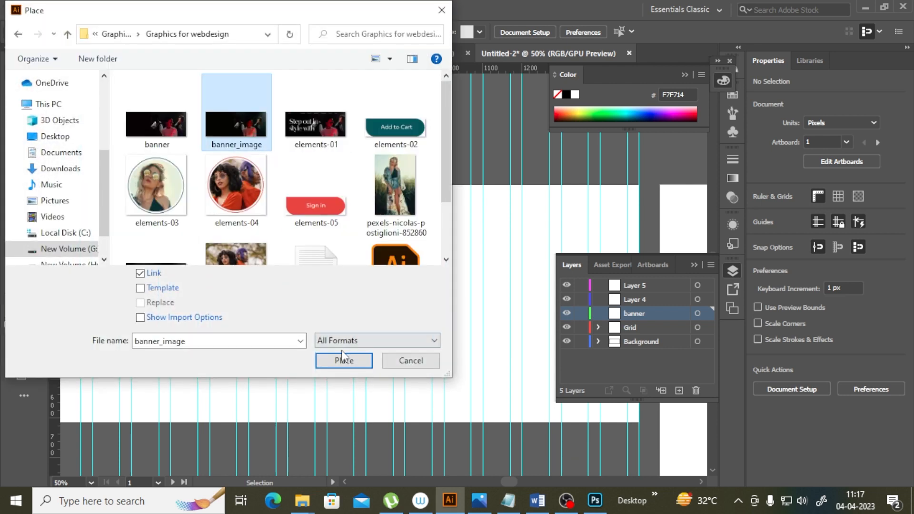
click(344, 364)
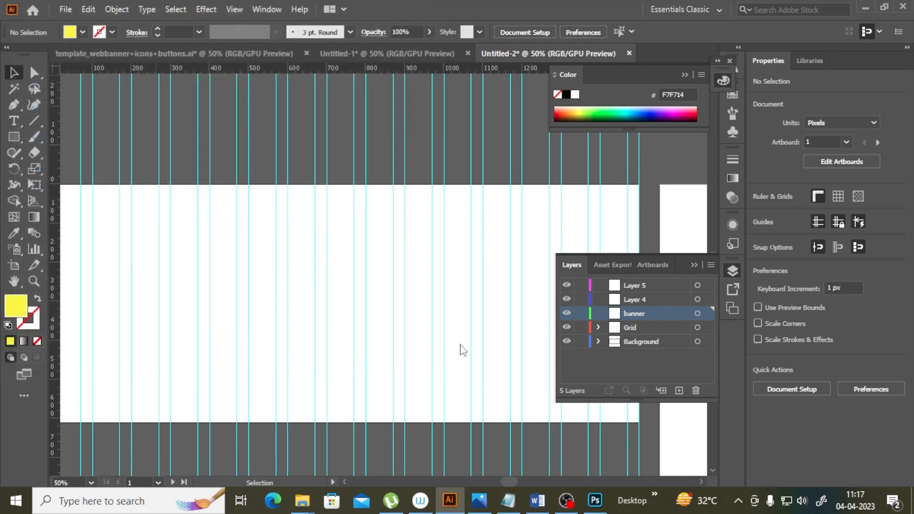
click(218, 213)
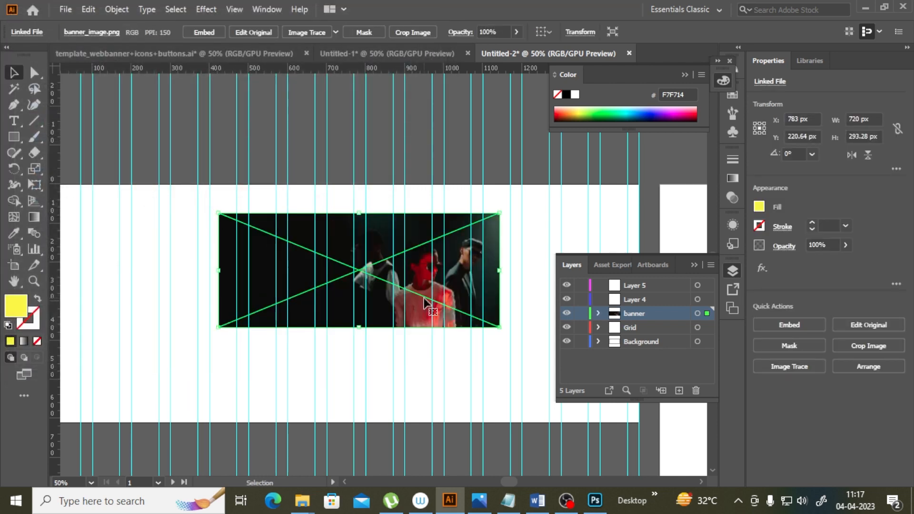
Step: Move and scale the placed image to cover the first artboard, about 1586 × 646 px
key(ctrl+minus)
key(ctrl+minus)
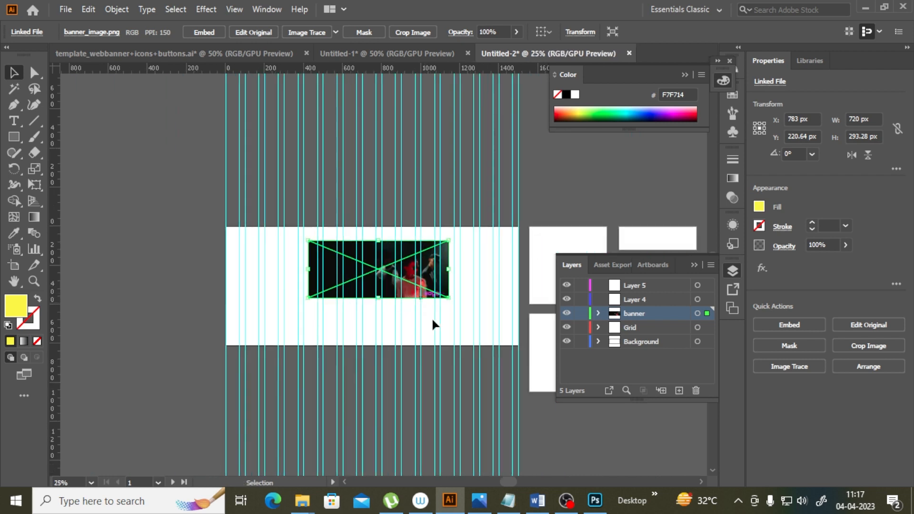
drag(413, 277, 397, 289)
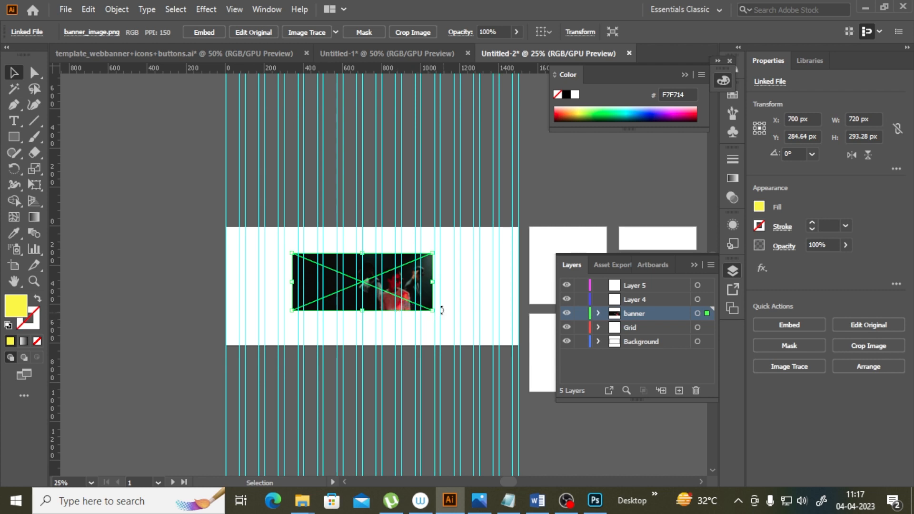
drag(432, 311, 516, 364)
drag(455, 290, 467, 294)
drag(226, 223, 220, 222)
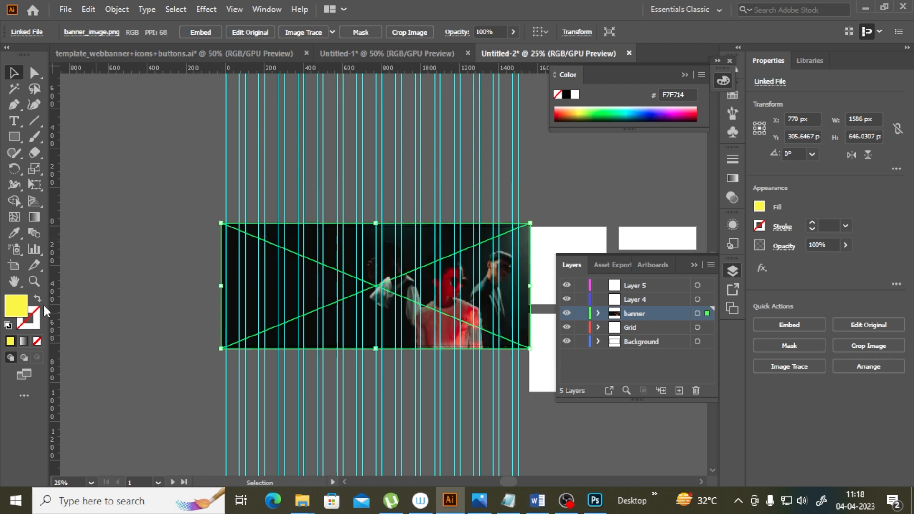
click(34, 281)
click(495, 311)
click(13, 72)
click(263, 378)
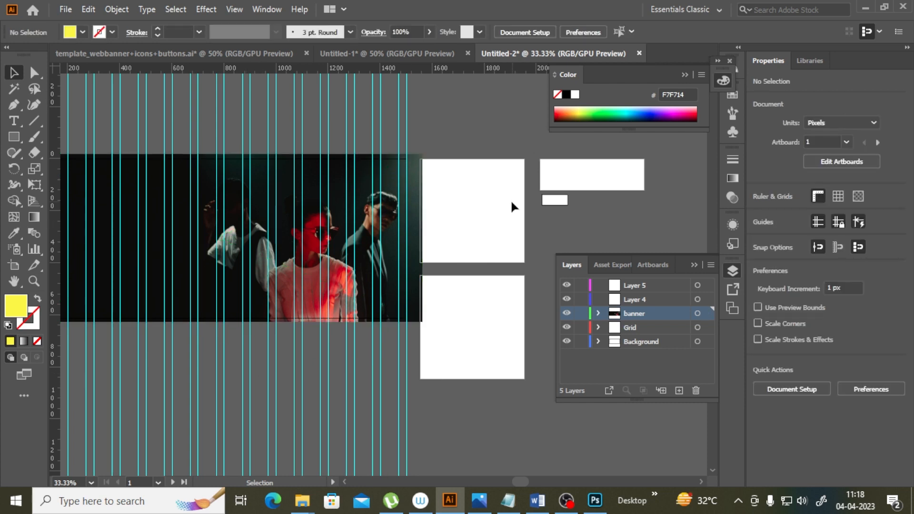
click(512, 219)
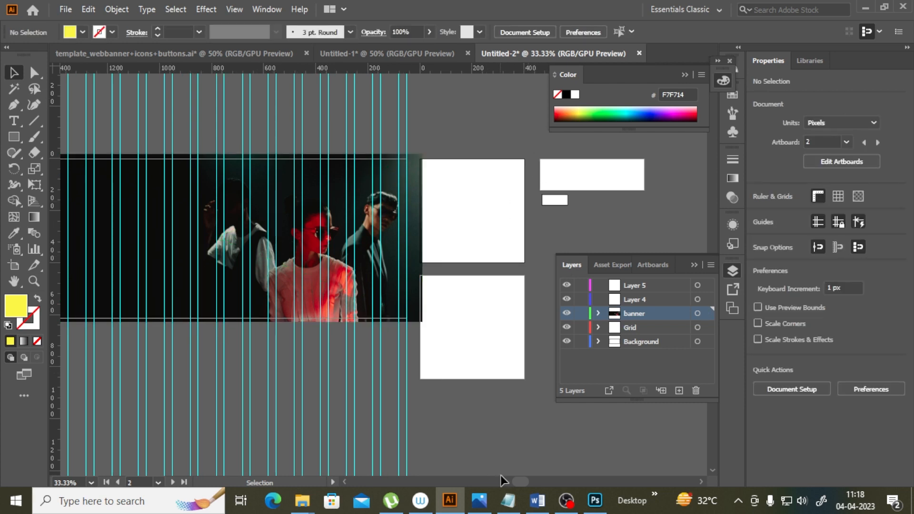
scroll(521, 483, right, 3)
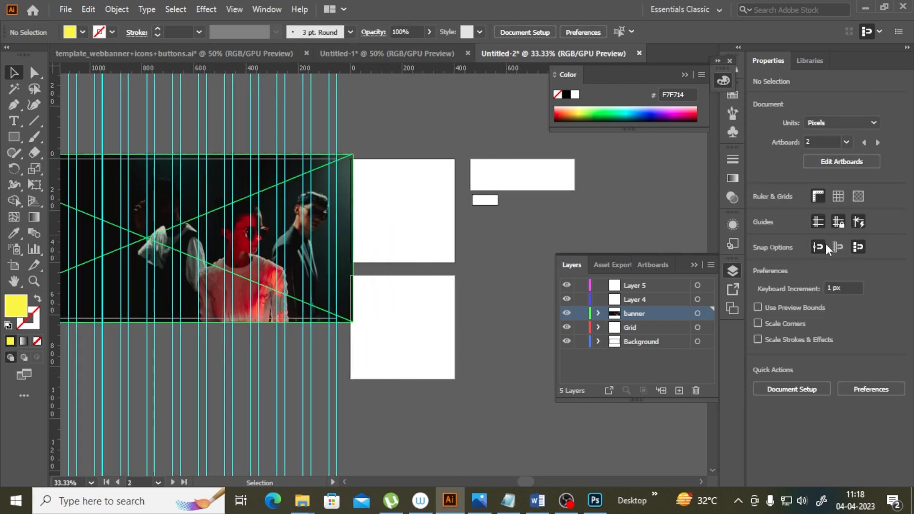
click(841, 162)
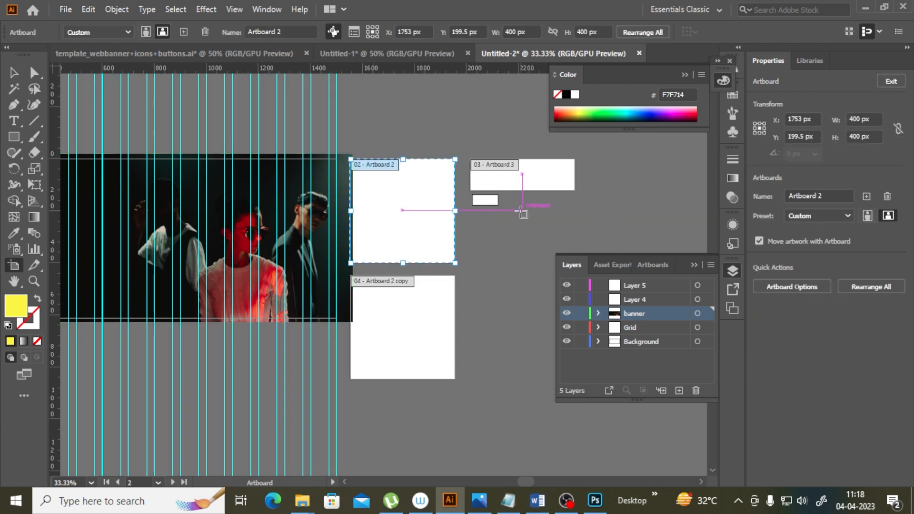
scroll(450, 310, up, 4)
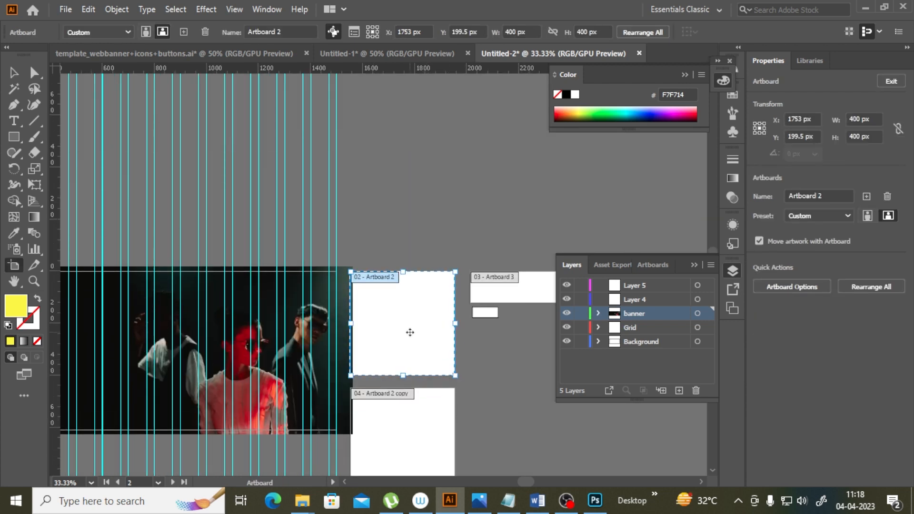
drag(410, 332, 438, 213)
key(ctrl+z)
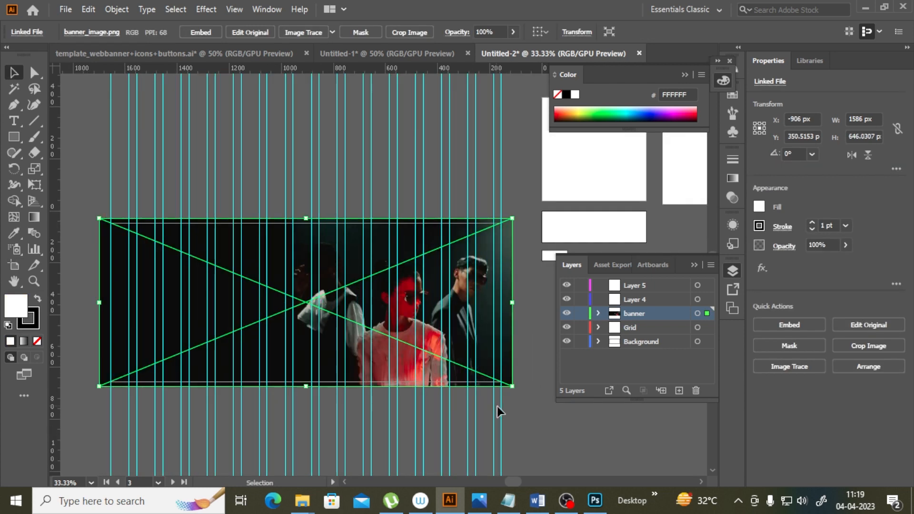
click(498, 411)
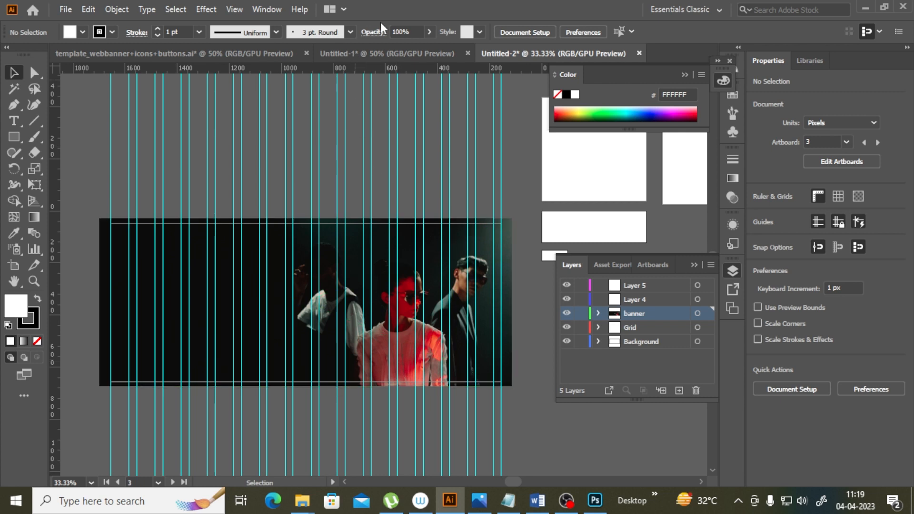
Step: Rename Layer 4 as typography
click(640, 298)
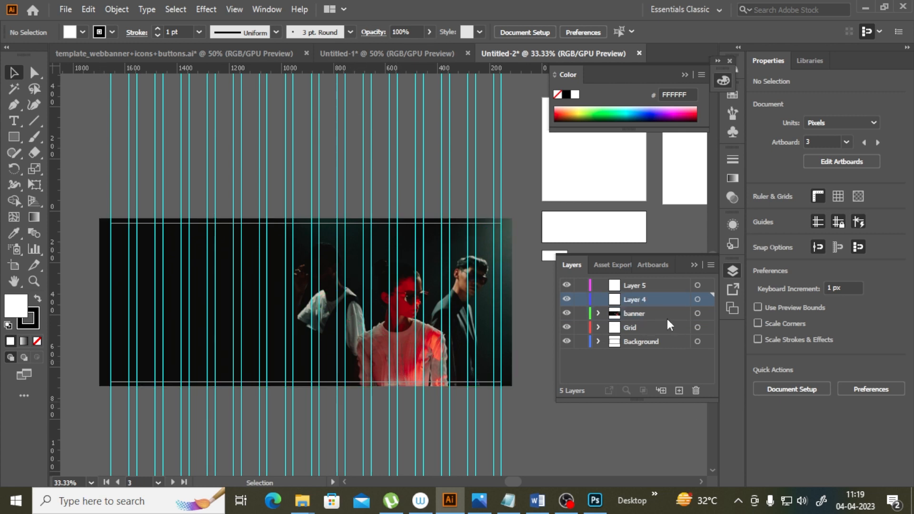
double_click(637, 300)
text(typography)
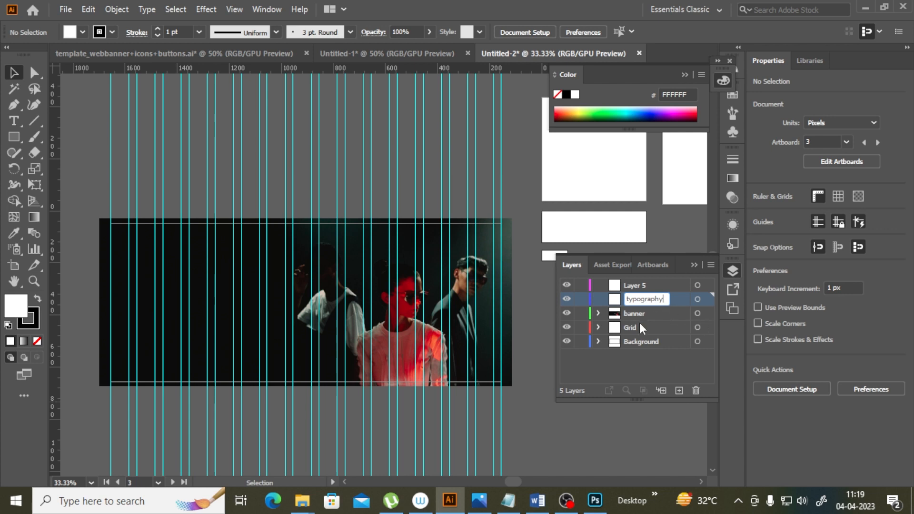
key(Return)
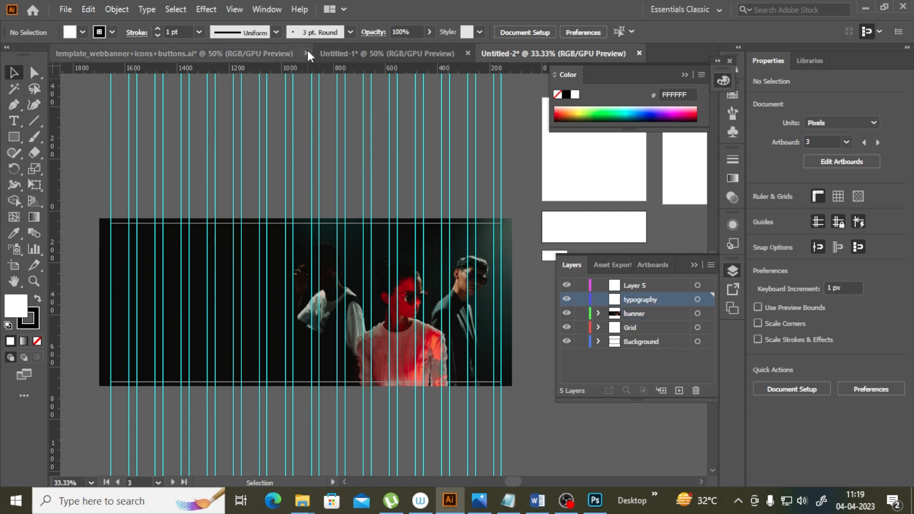
Step: Check the headline in the template document, then draw an area text box on the banner's left side in Untitled-2
click(245, 54)
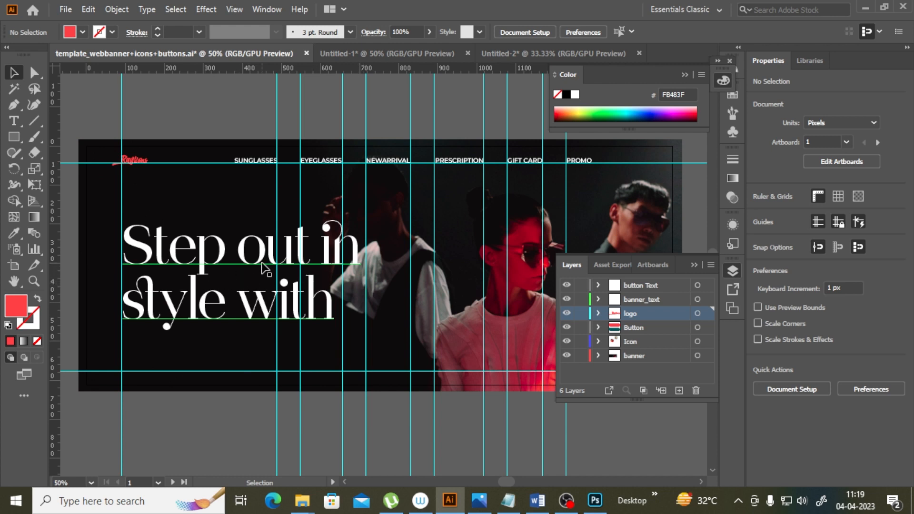
click(211, 274)
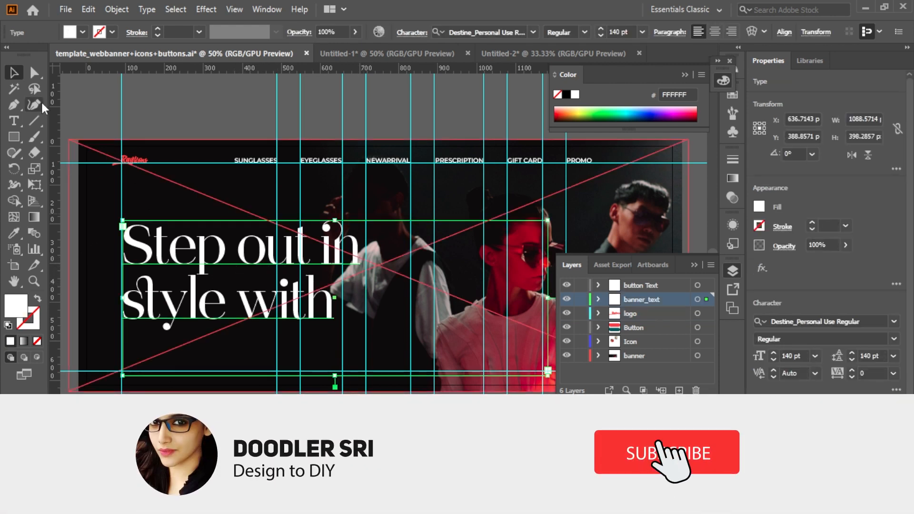
key(t)
drag(123, 240, 350, 298)
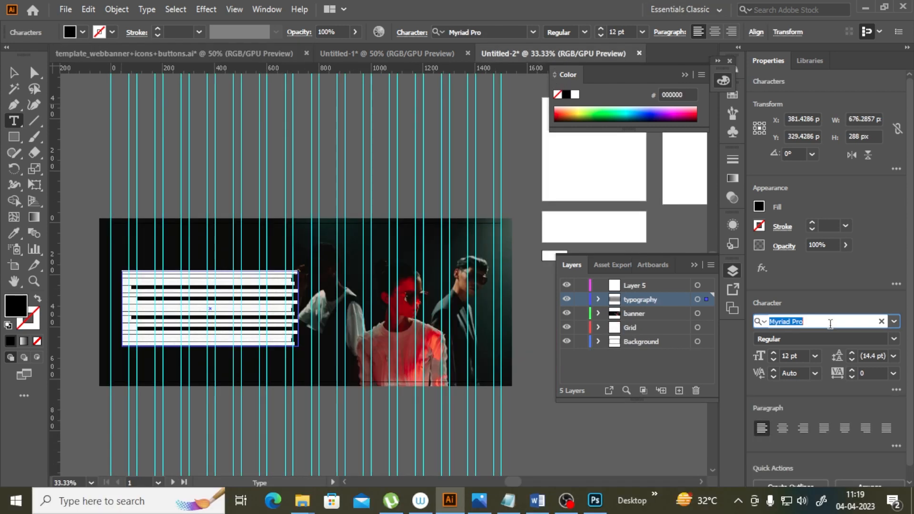
Step: Set the text box's font to Destine_Personal Use Regular and its fill colour to white ffffff
text(de)
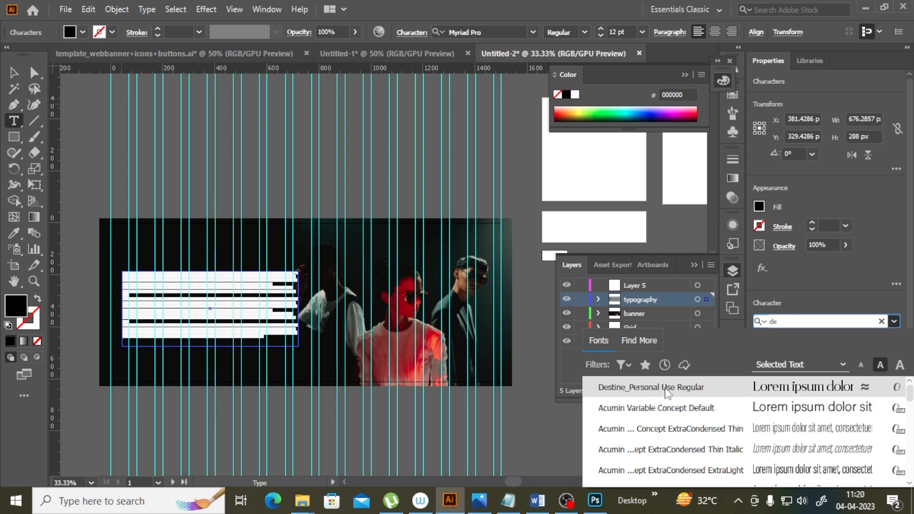
click(666, 388)
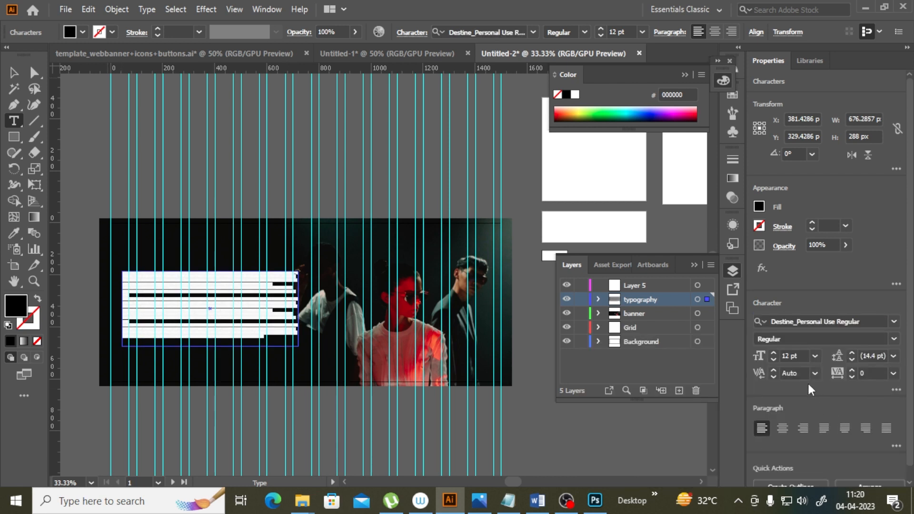
double_click(15, 306)
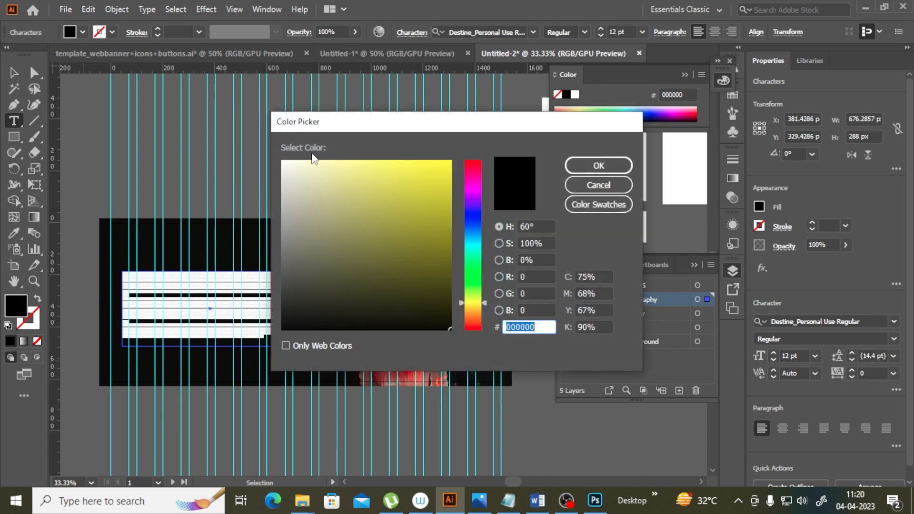
text(ffffff)
click(600, 165)
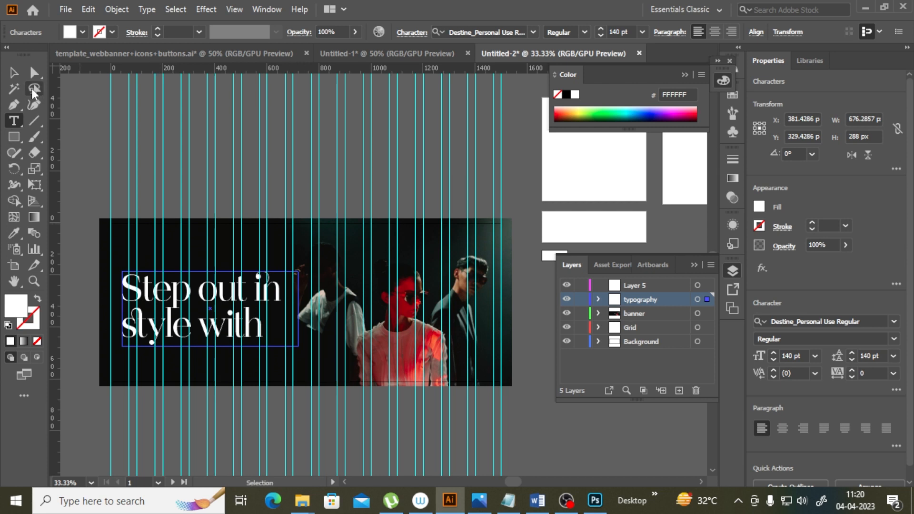
Step: Nudge the headline box slightly upward and set its font size and leading to 120 pt
key(Escape)
mouse_move(261, 329)
mouse_down()
mouse_move(261, 315)
mouse_move(262, 322)
mouse_up()
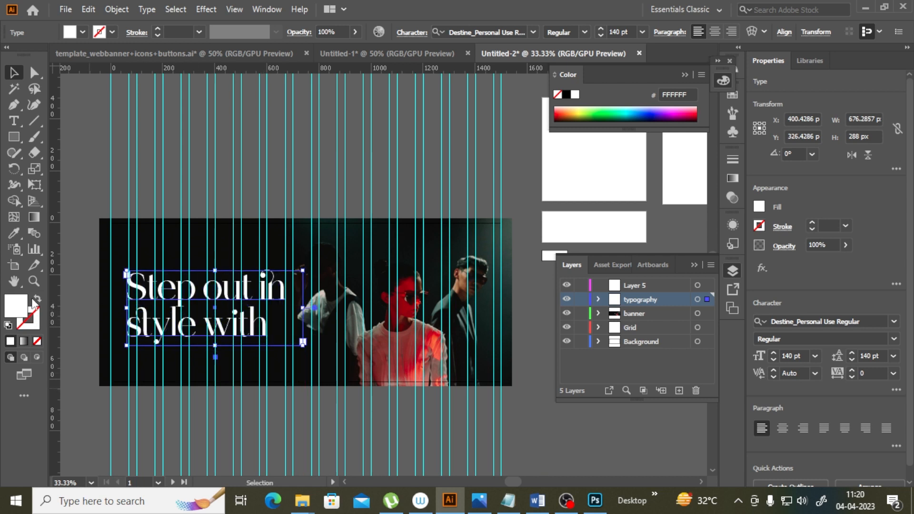
click(34, 281)
click(247, 317)
click(393, 250)
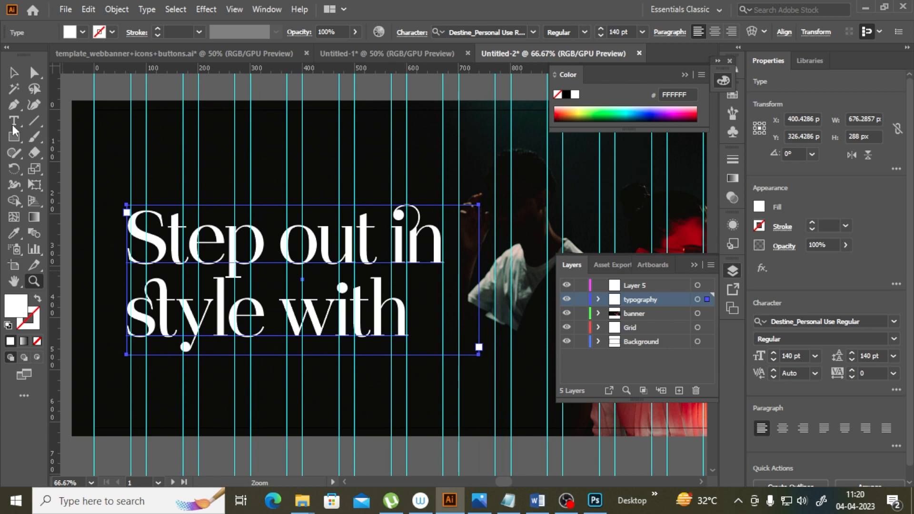
click(13, 72)
scroll(400, 360, up, 2)
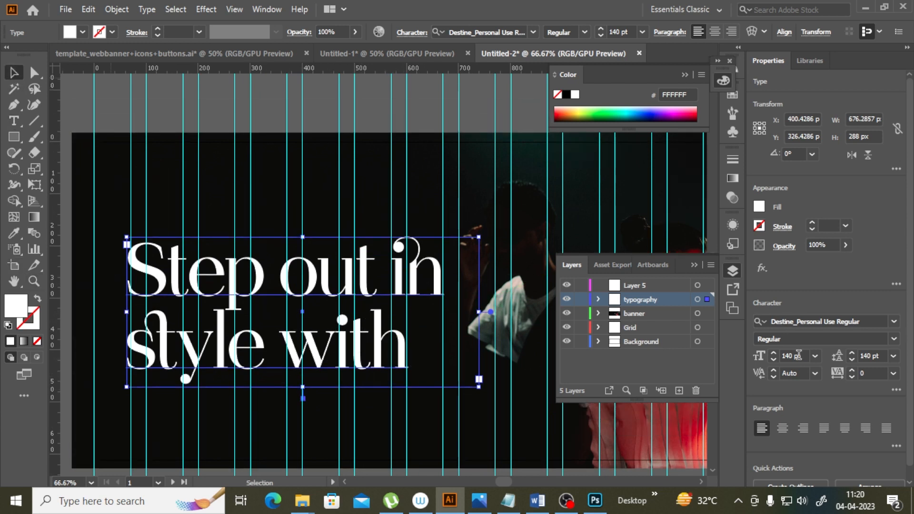
click(790, 357)
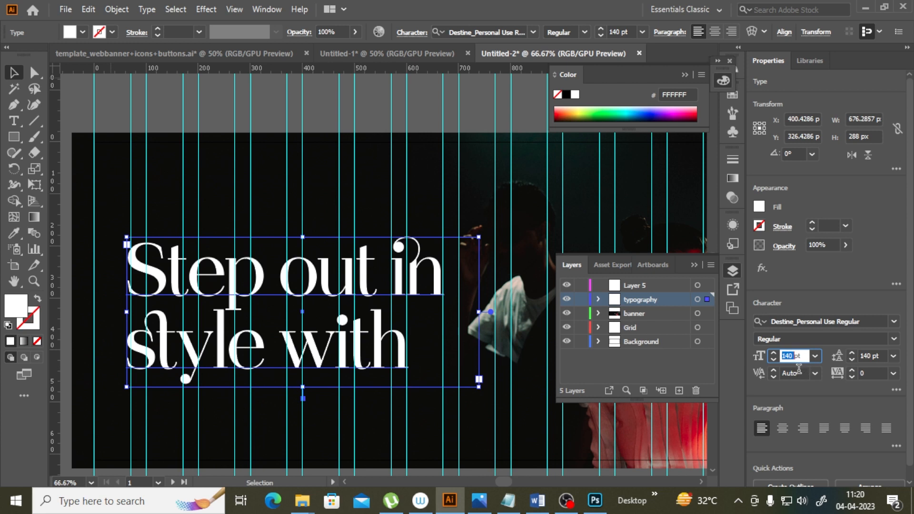
text(1)
key(Return)
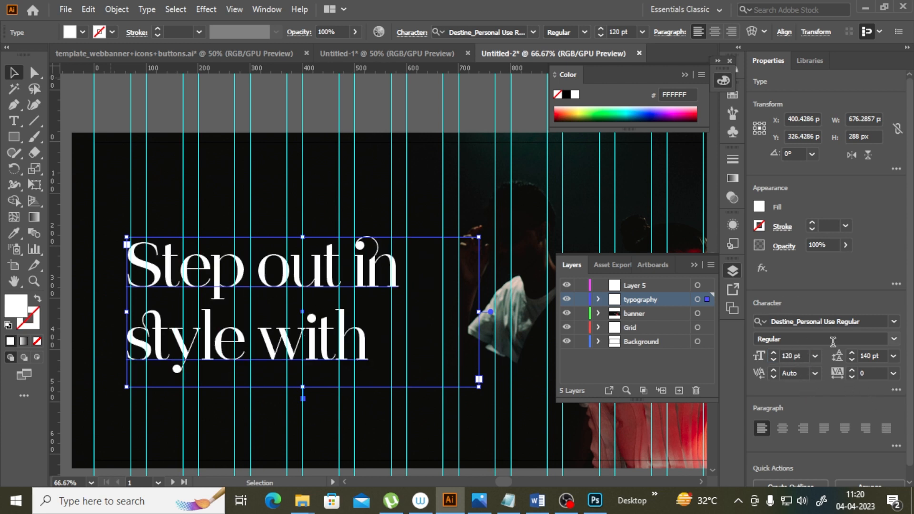
click(874, 358)
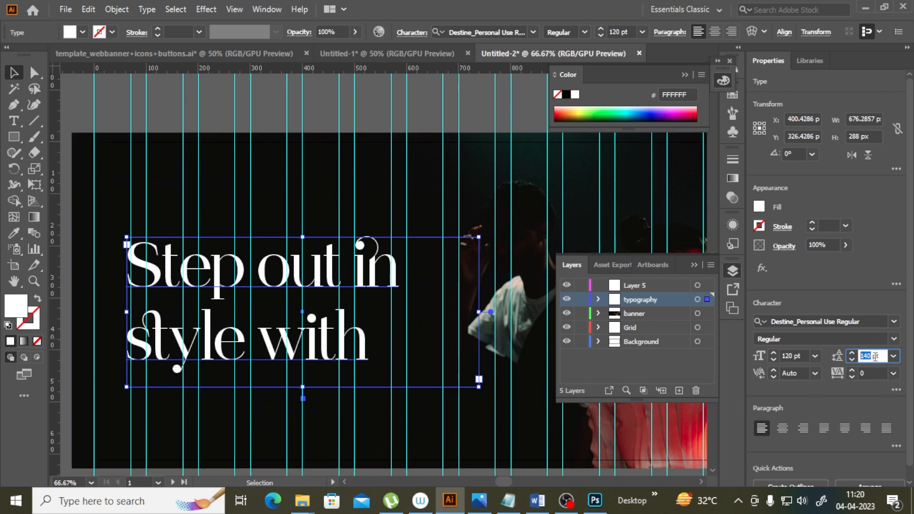
text(120)
key(Return)
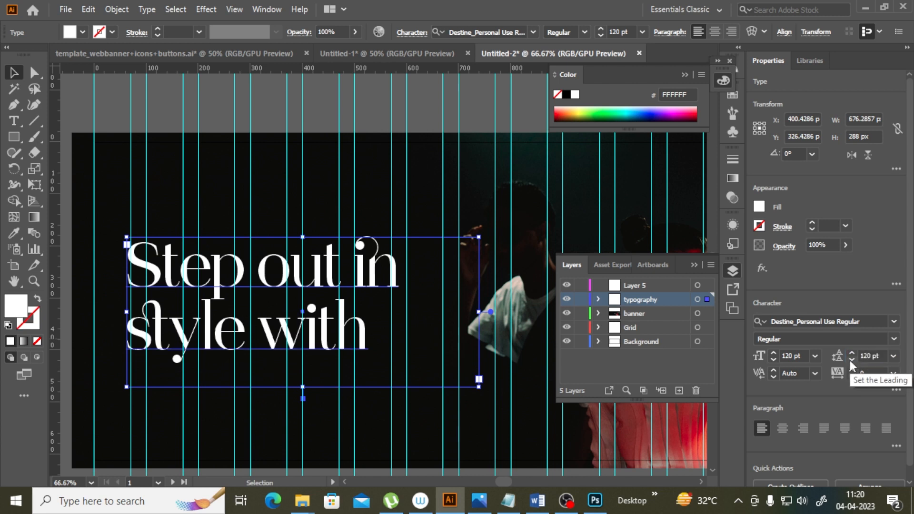
Step: Move the headline down and slightly to the right on the banner's left side
click(256, 117)
scroll(388, 306, down, 2)
mouse_move(347, 249)
mouse_down()
mouse_move(336, 340)
mouse_move(346, 267)
mouse_up()
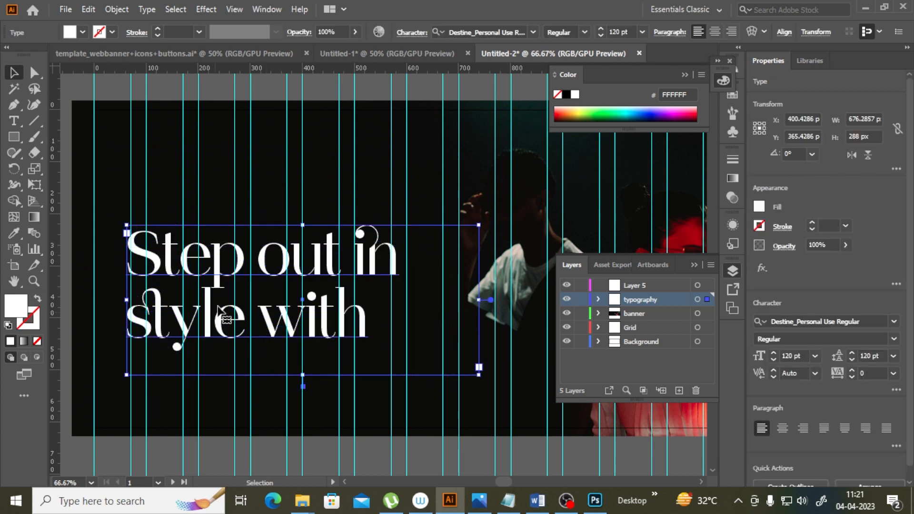
drag(280, 274, 285, 276)
scroll(349, 181, up, 3)
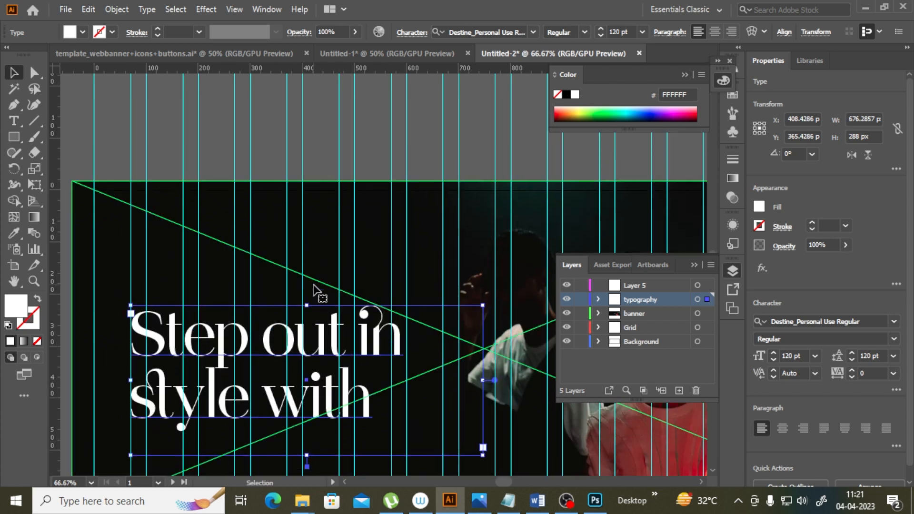
scroll(349, 181, down, 1)
click(349, 181)
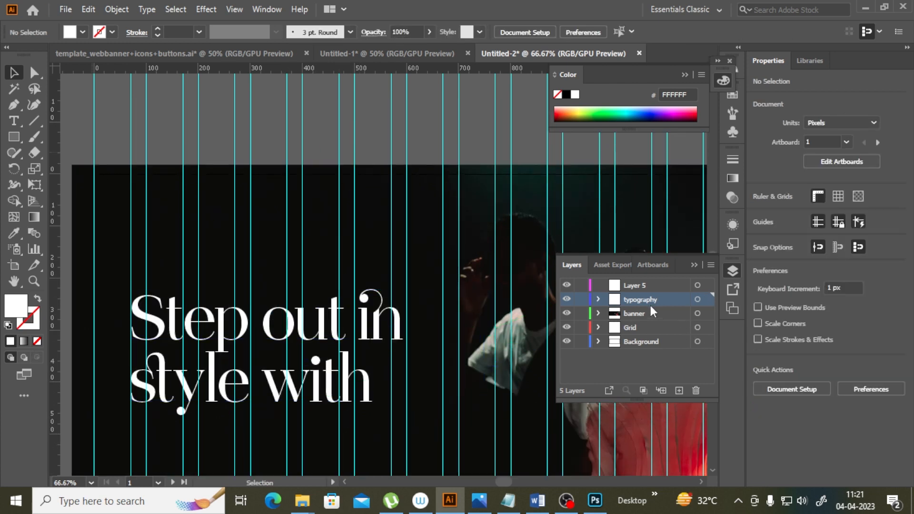
Step: Drag a horizontal guide from the ruler to just below the artboard's top edge
drag(506, 482, 507, 481)
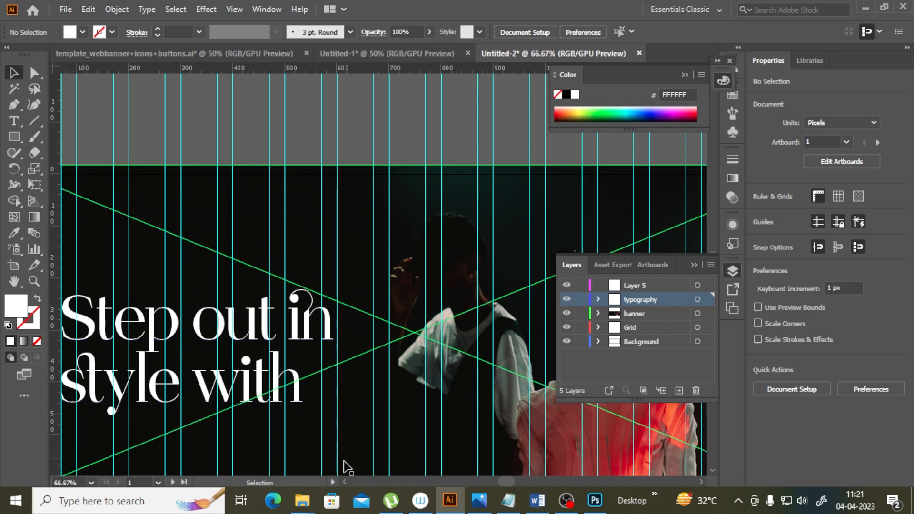
drag(378, 86, 370, 189)
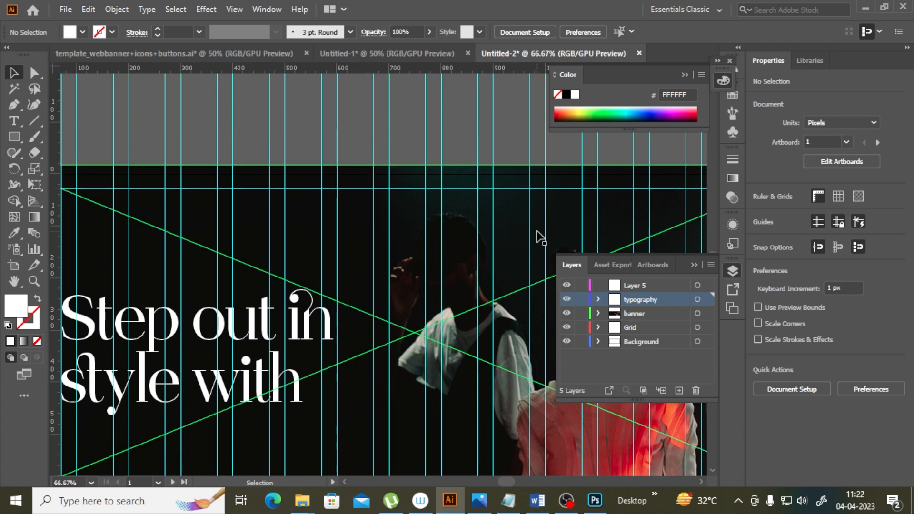
key(ctrl+minus)
key(ctrl+minus)
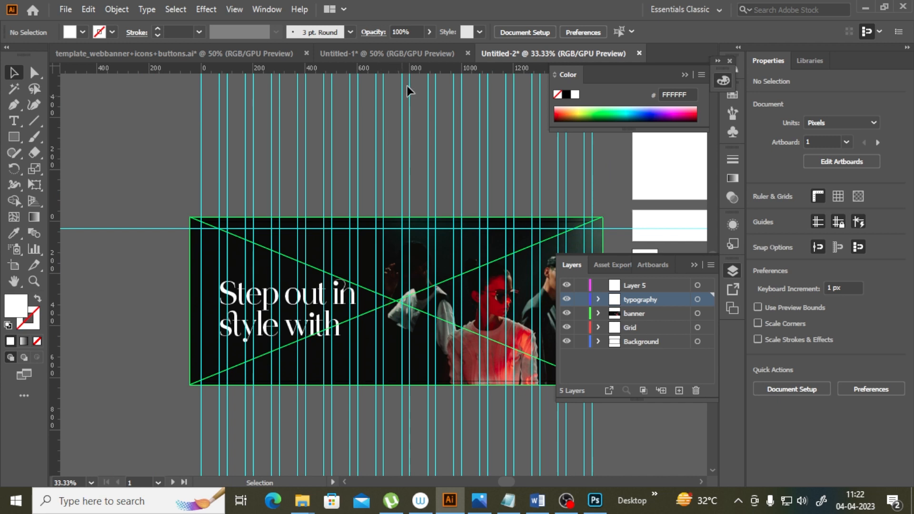
Step: Duplicate the EYEGLASSES navigation label to the right and retype the copy as NEW ARRIVAL
drag(363, 333, 368, 371)
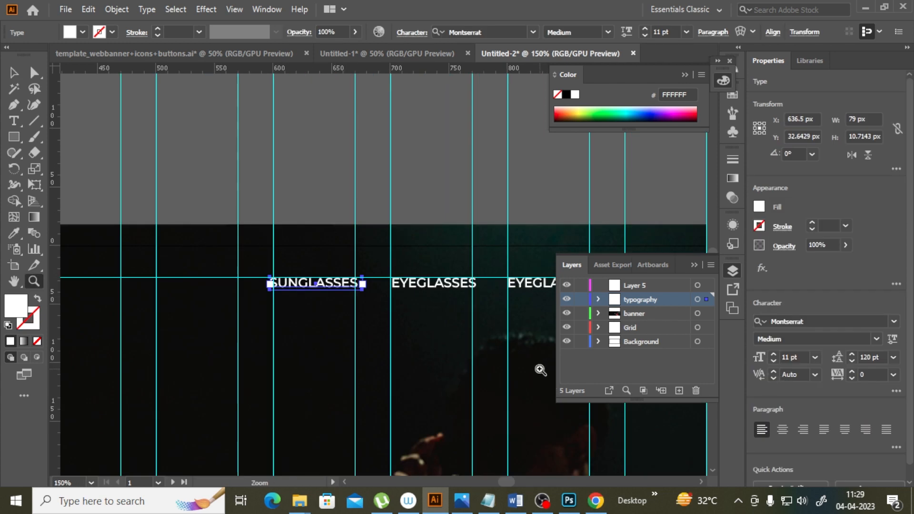
click(13, 73)
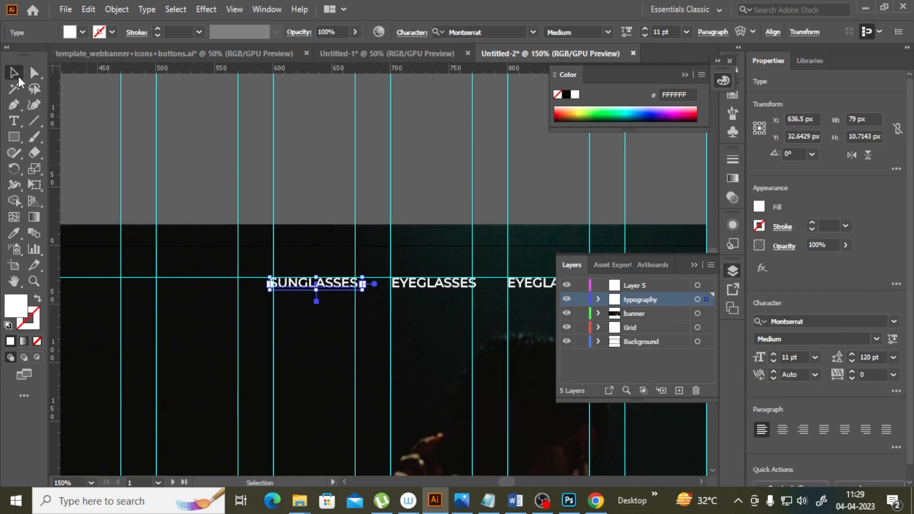
click(443, 283)
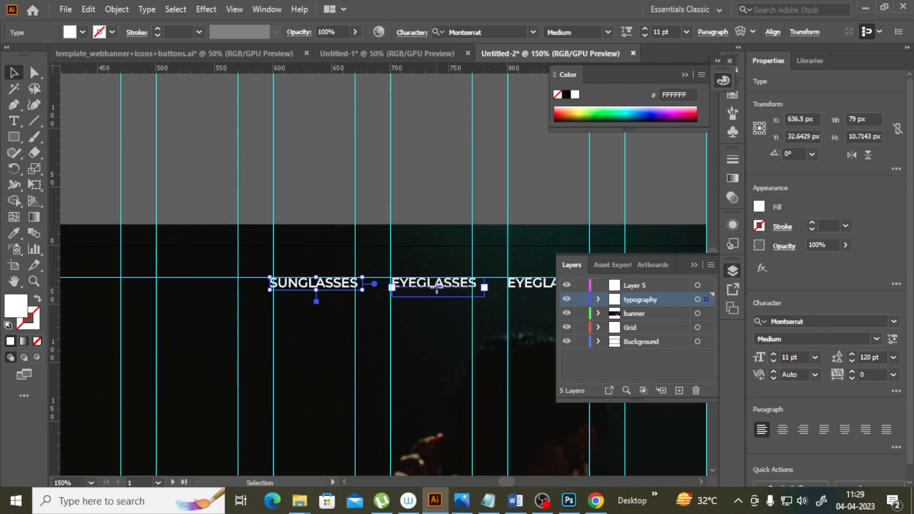
drag(510, 485, 512, 479)
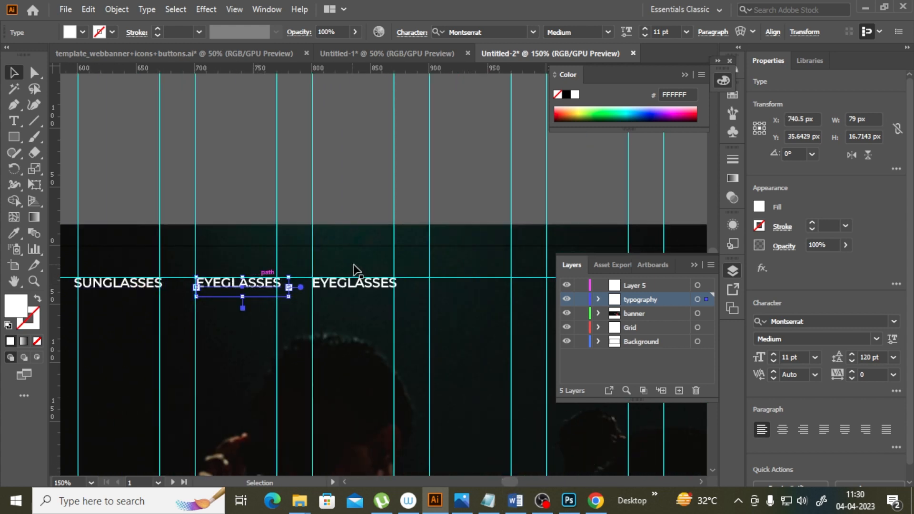
click(357, 286)
click(13, 121)
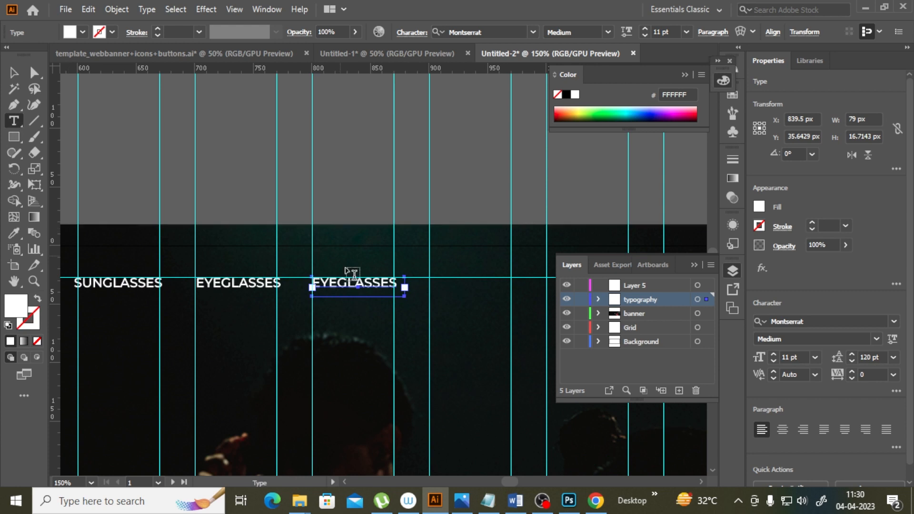
double_click(315, 281)
text(NEW ARRIVAL)
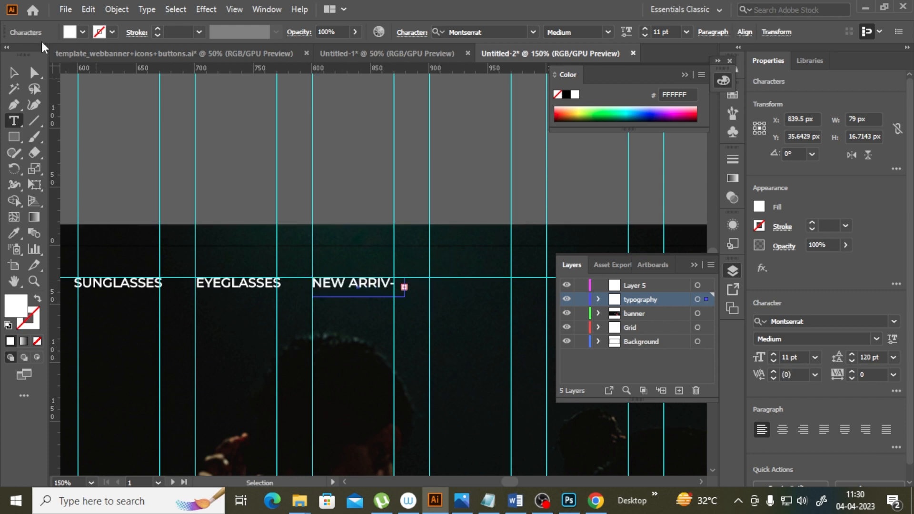
Step: Duplicate the NEW ARRIVAL label to the right and retype the copy as PRESCRIPTION
key(Escape)
drag(371, 285, 488, 286)
key(t)
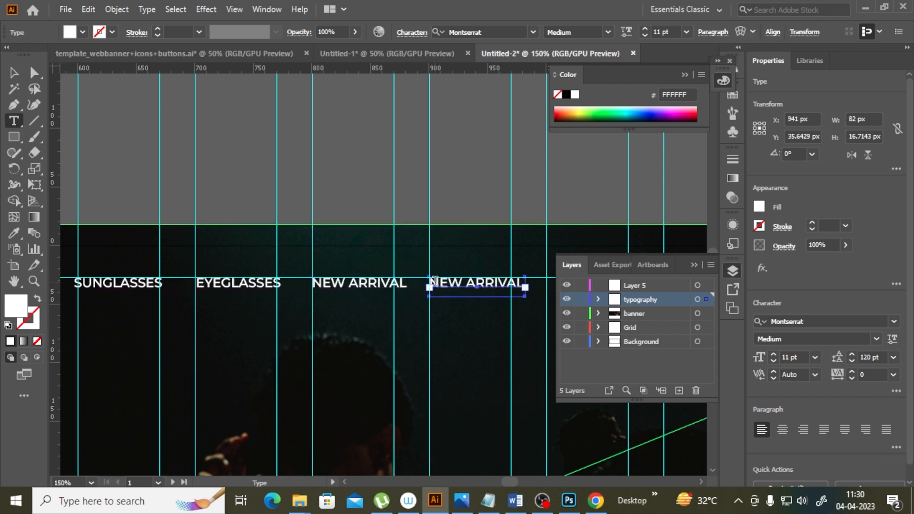
drag(431, 282, 627, 255)
text(PROM)
key(BackSpace)
key(BackSpace)
key(BackSpace)
key(BackSpace)
text(PRESCRIPTION)
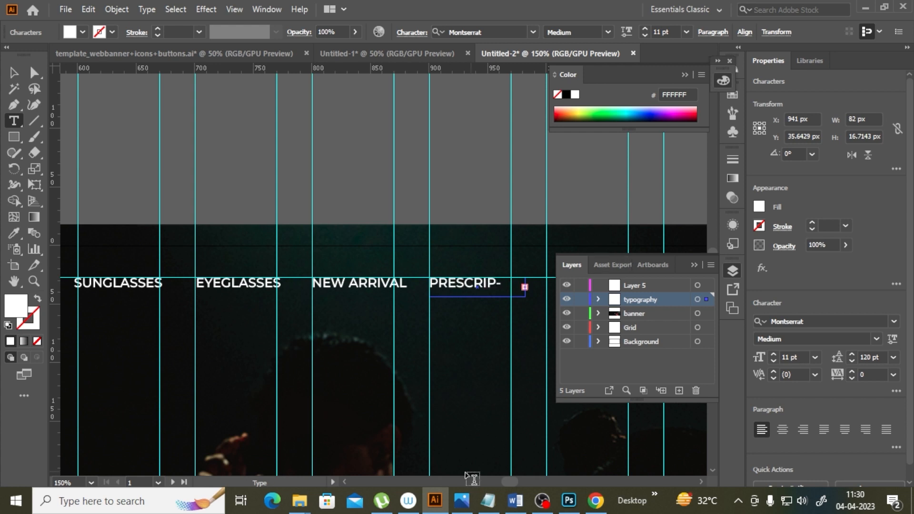
Step: Duplicate the PRESCRIPTION label to the right and retype the copy as PROMO
scroll(527, 286, right, 3)
key(Escape)
drag(380, 286, 498, 286)
key(t)
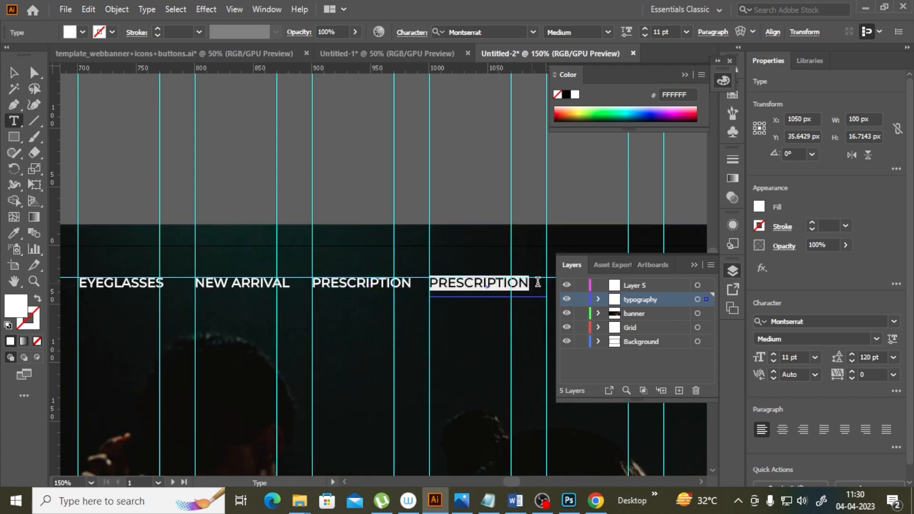
drag(430, 282, 604, 230)
text(PROMO)
Step: Select all five navigation labels, move them toward the artboard's right side and nudge them down 2 px
key(ctrl+minus)
key(ctrl+minus)
key(ctrl+minus)
key(Escape)
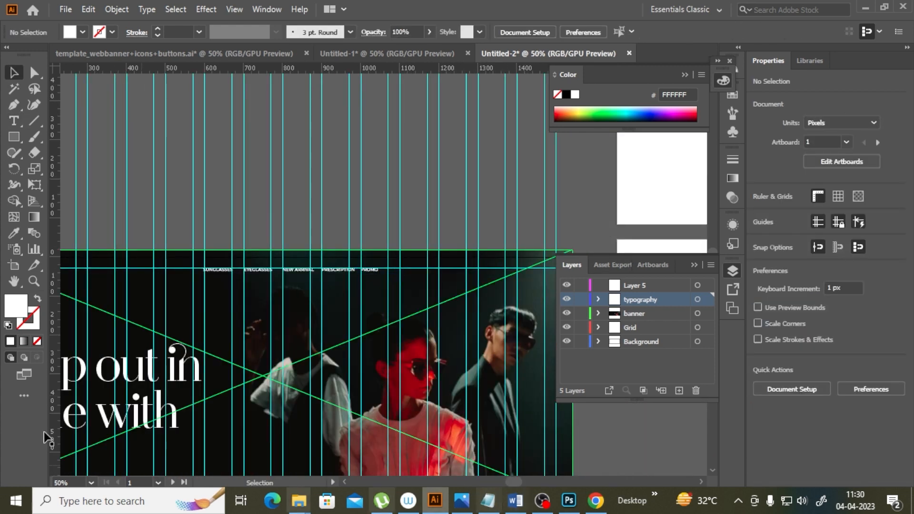
click(33, 281)
click(372, 306)
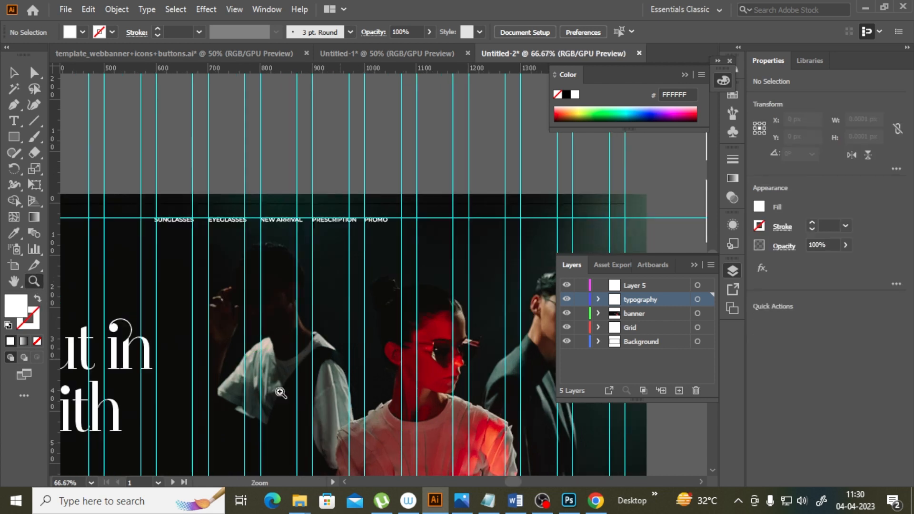
click(14, 72)
click(174, 219)
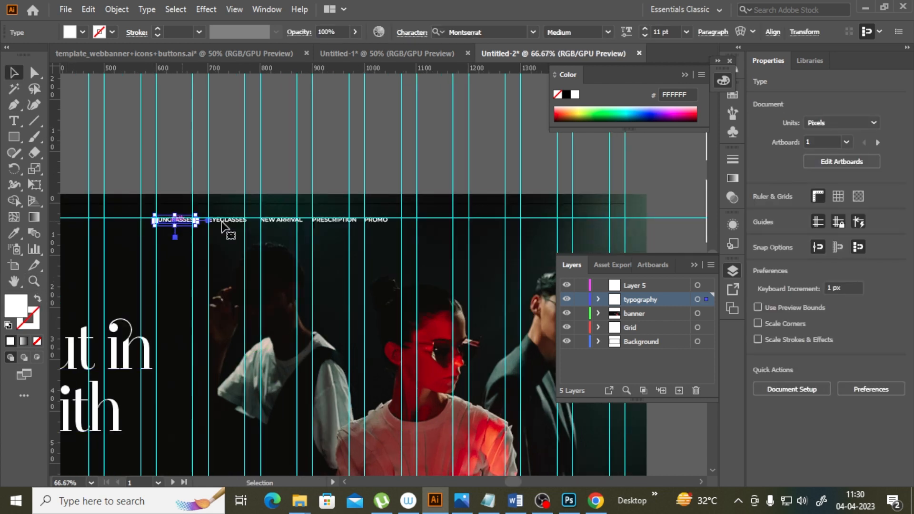
shift+click(227, 220)
shift+click(284, 220)
shift+click(334, 220)
shift+click(379, 220)
drag(381, 223, 576, 224)
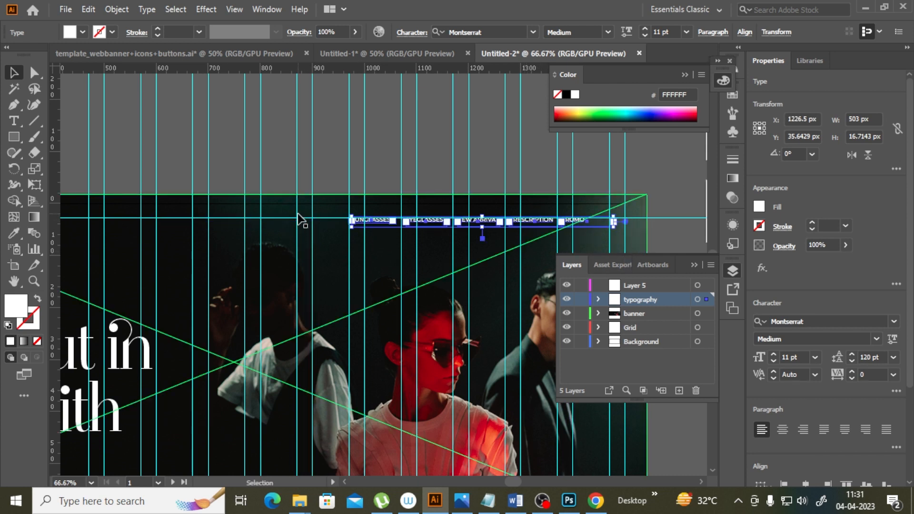
key(Down)
key(Down)
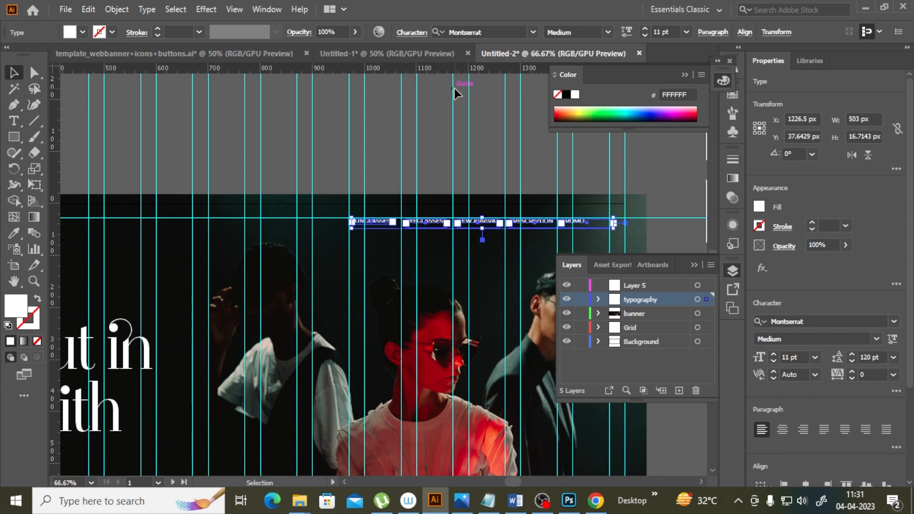
click(430, 131)
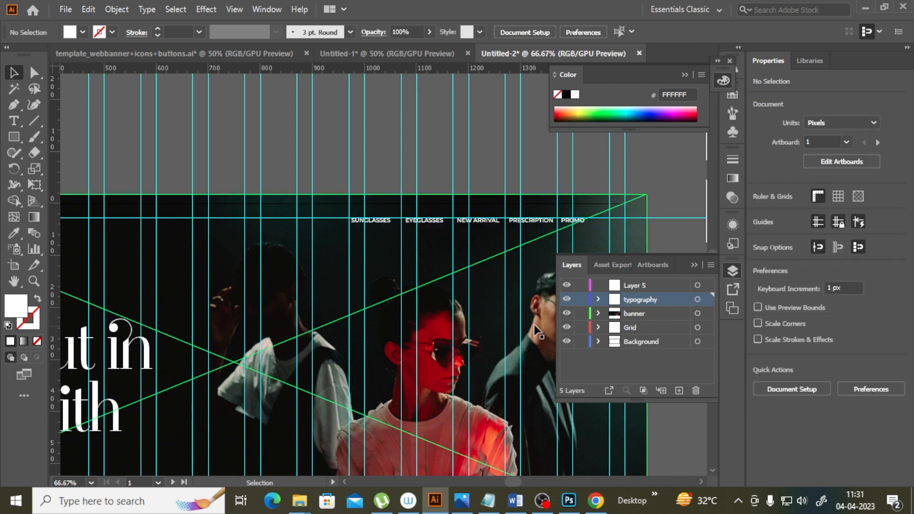
Step: Switch to the template banner document and select the red logo group at its top-left corner
drag(517, 482, 493, 479)
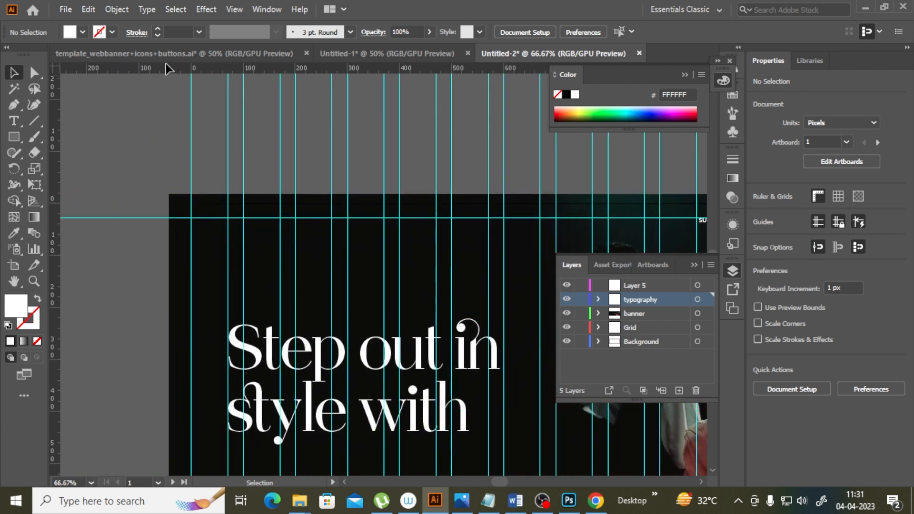
click(330, 53)
click(164, 58)
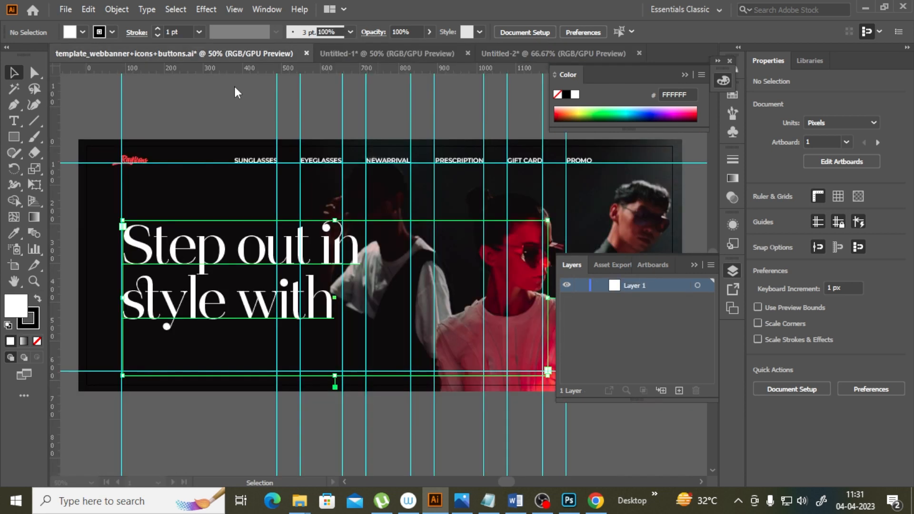
click(142, 163)
click(140, 161)
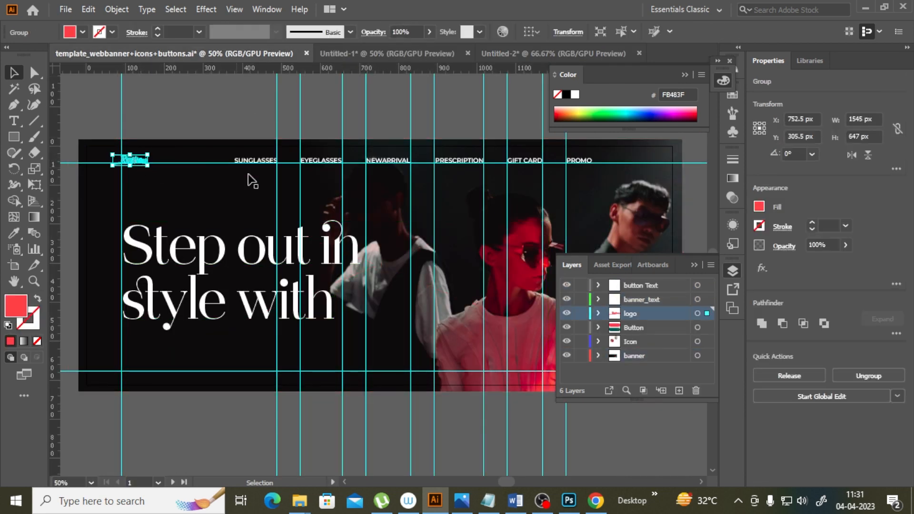
Step: Back in the working banner document, rename Layer 5 to LOGO and paste the logo into it
click(534, 51)
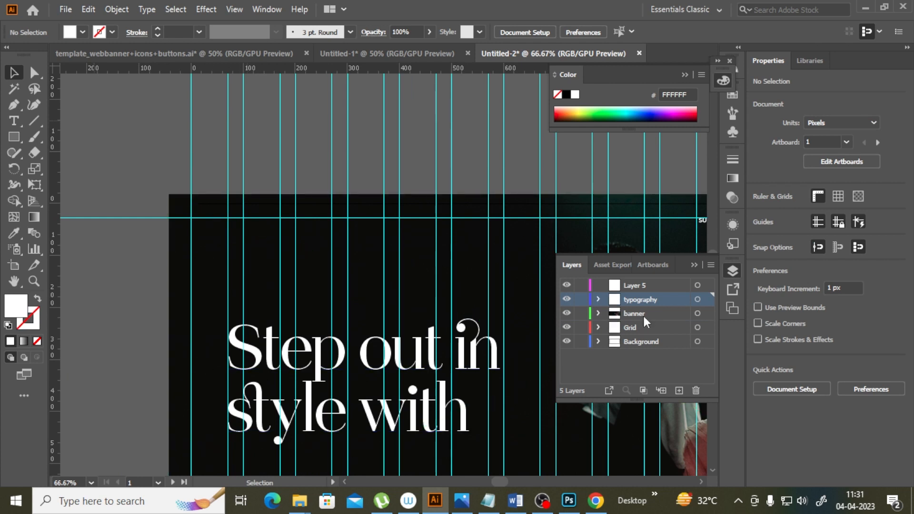
click(639, 285)
text(LOGO)
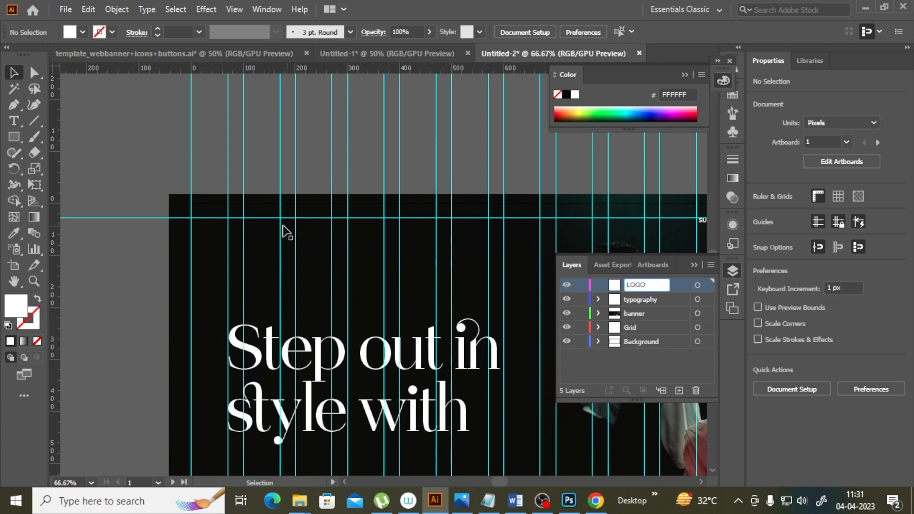
key(Return)
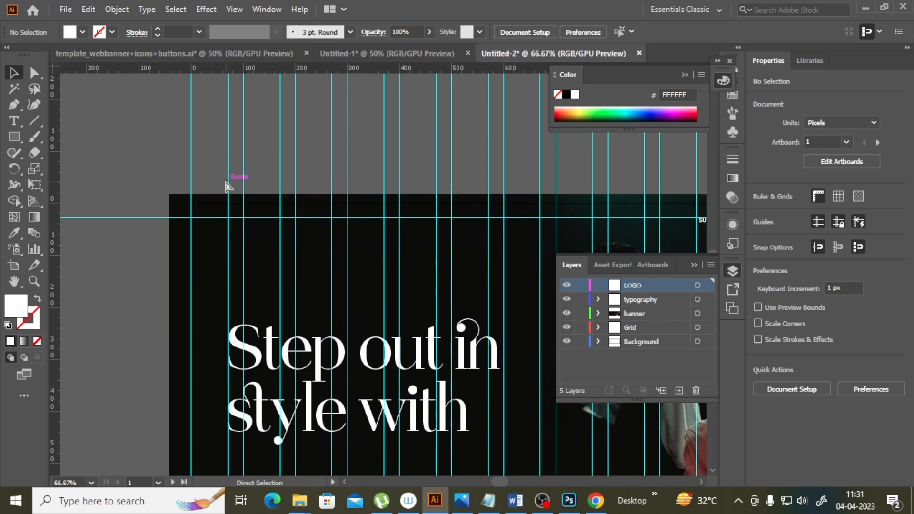
key(ctrl+v)
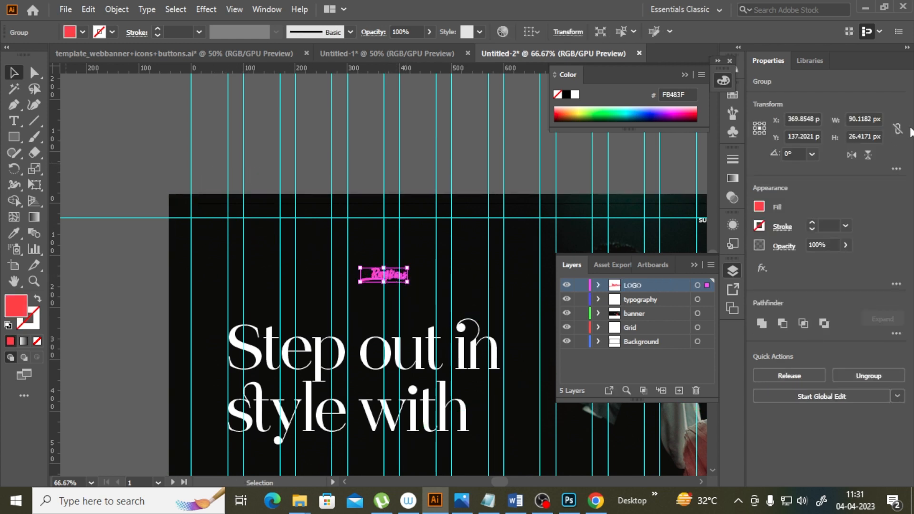
Step: Try setting the pasted logo's width to 70 px, then undo the resize
drag(850, 120, 875, 119)
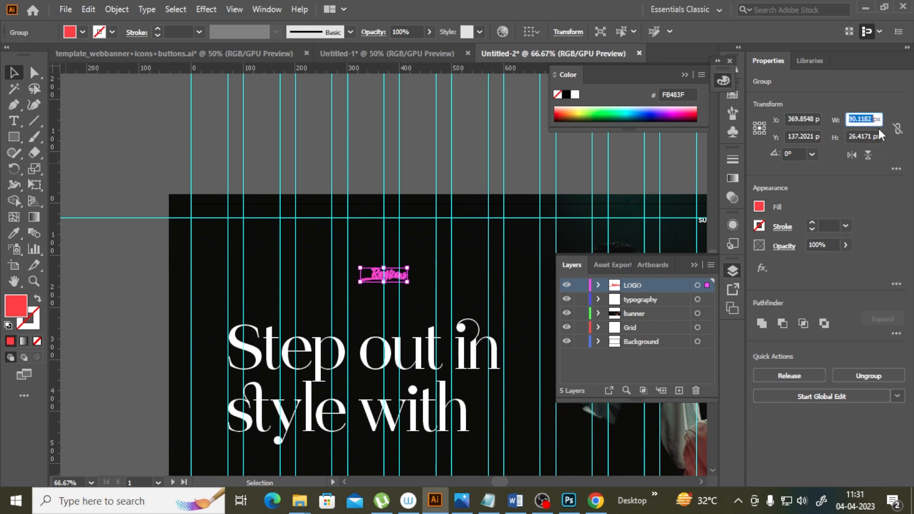
text(70)
key(Return)
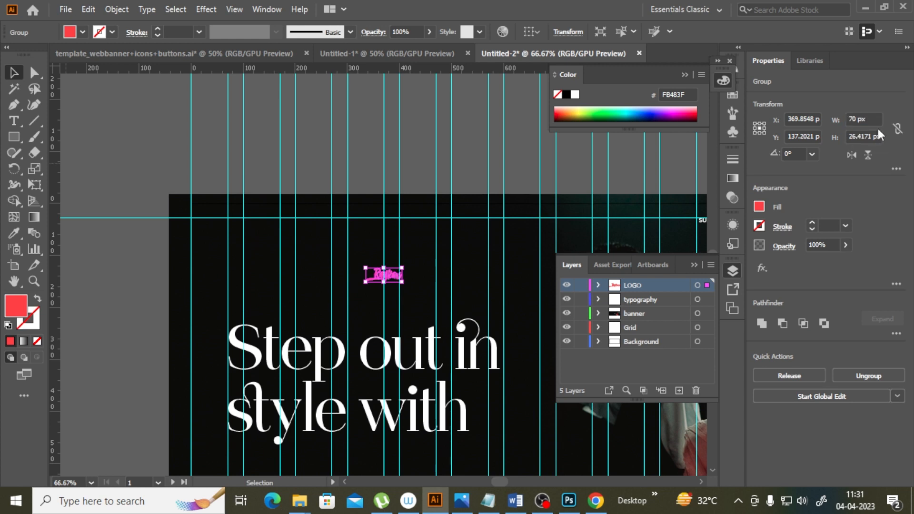
key(ctrl+z)
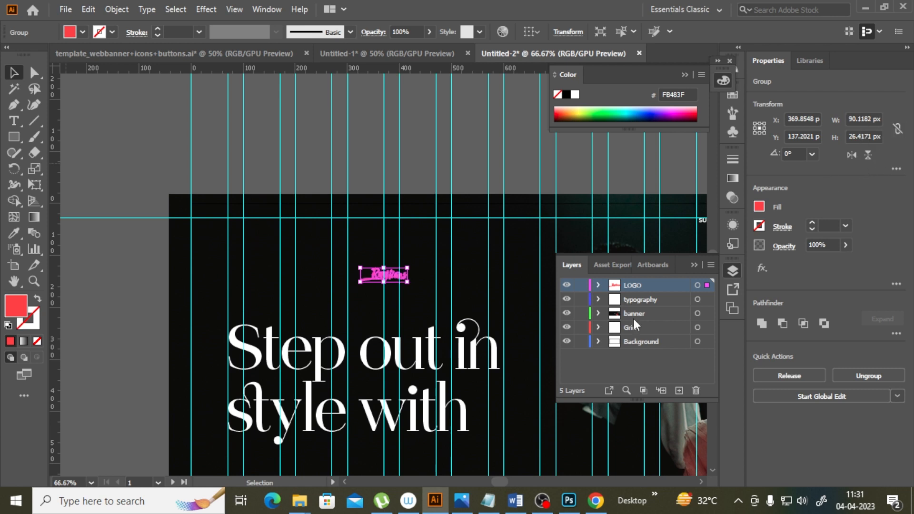
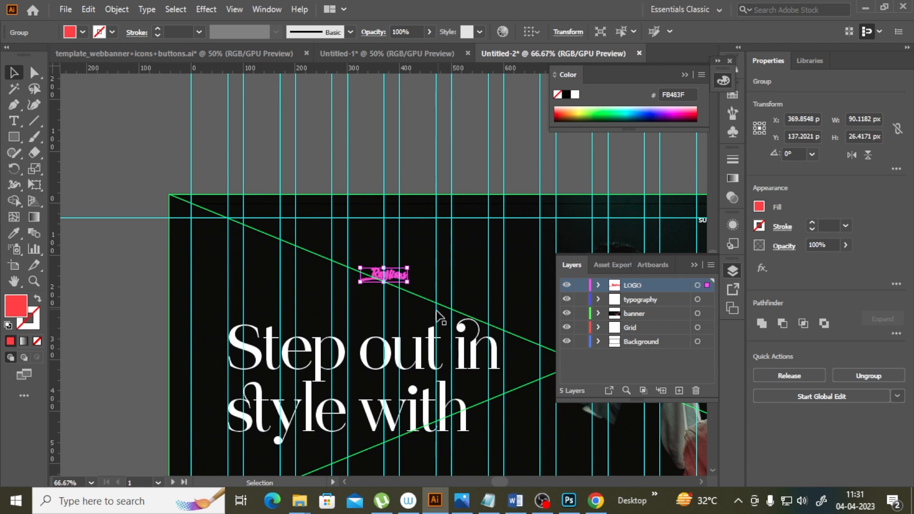
Step: Shrink the logo to about 82 px wide and move it to the artboard's top-left corner
drag(406, 282, 406, 282)
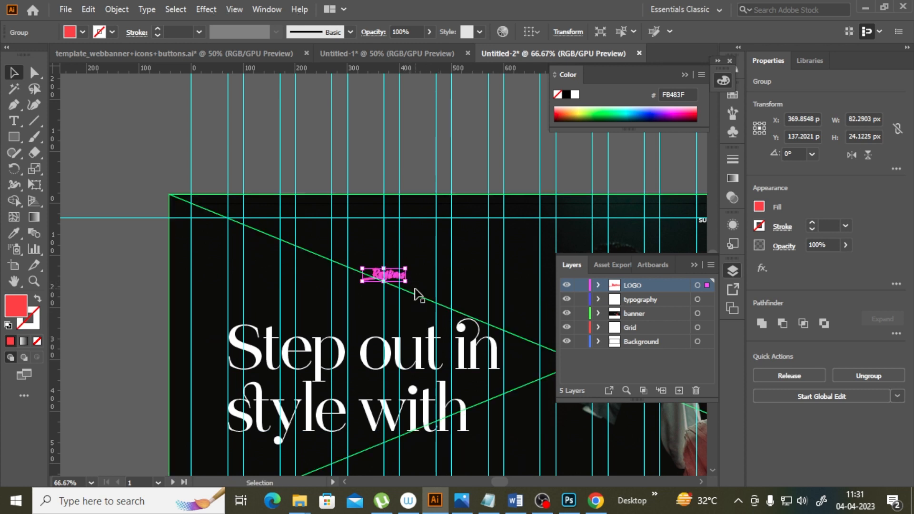
click(34, 281)
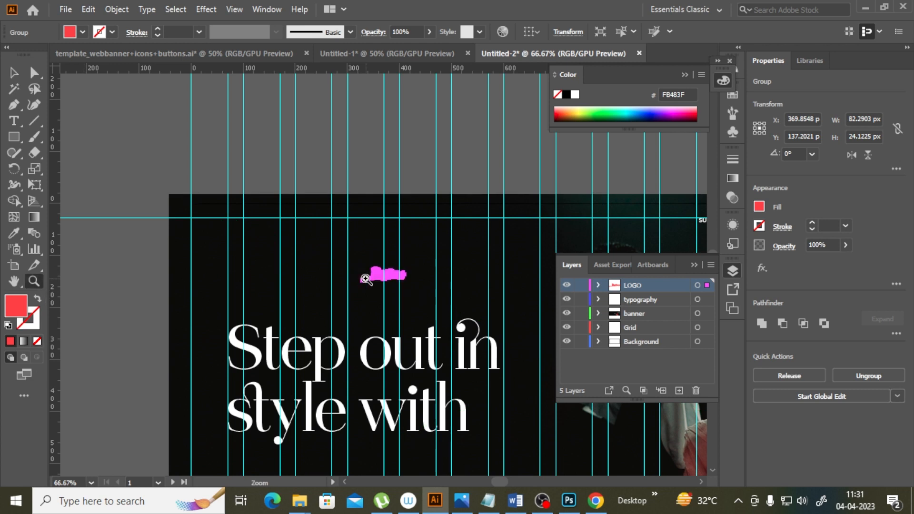
click(425, 267)
click(14, 72)
drag(393, 265, 136, 187)
key(ctrl+minus)
key(ctrl+minus)
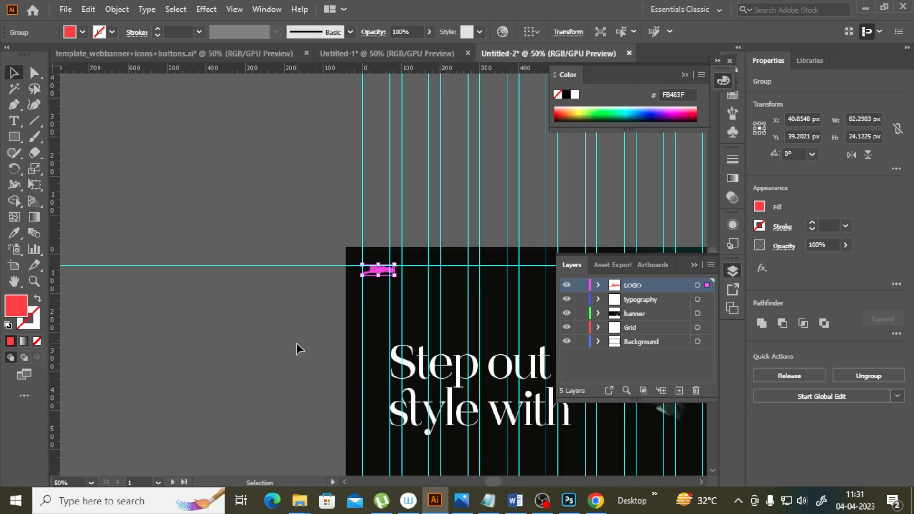
drag(495, 482, 505, 478)
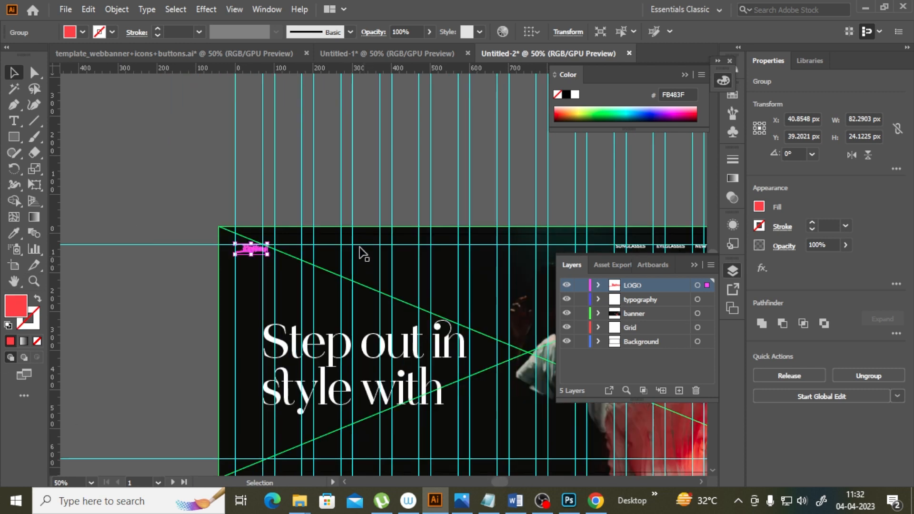
click(345, 176)
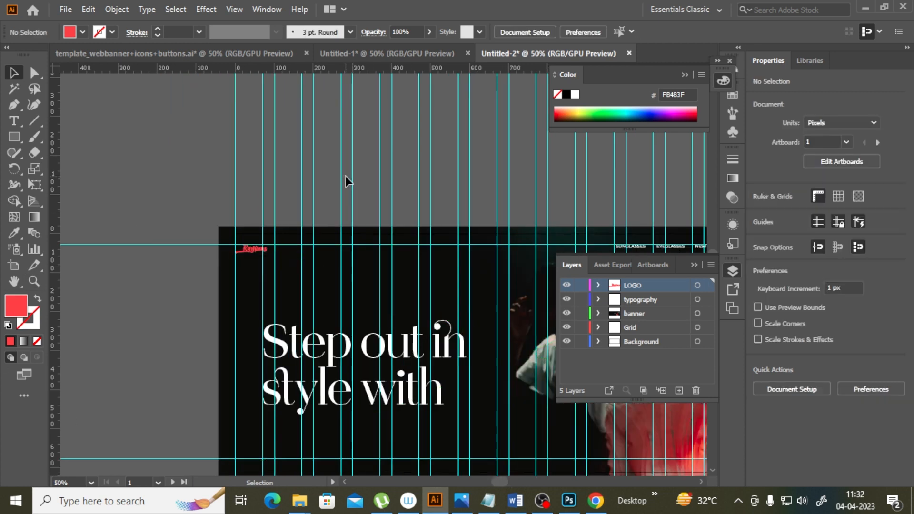
Step: Scale the logo down further to about 68 px wide
click(36, 282)
click(252, 265)
click(419, 250)
click(423, 275)
click(18, 76)
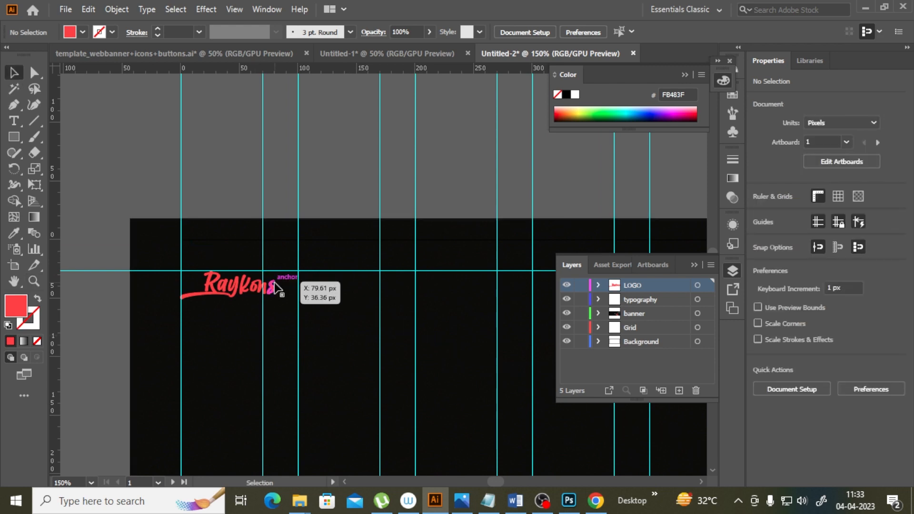
click(274, 287)
drag(277, 272, 270, 274)
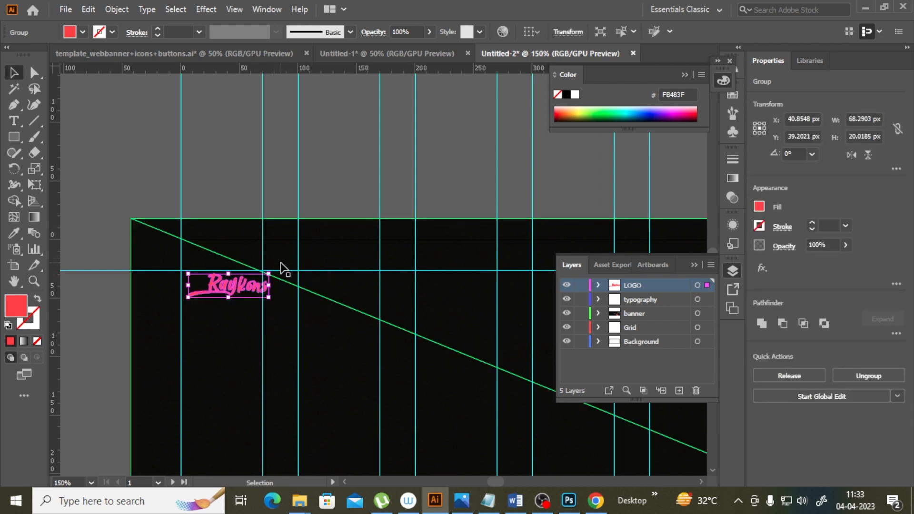
click(362, 170)
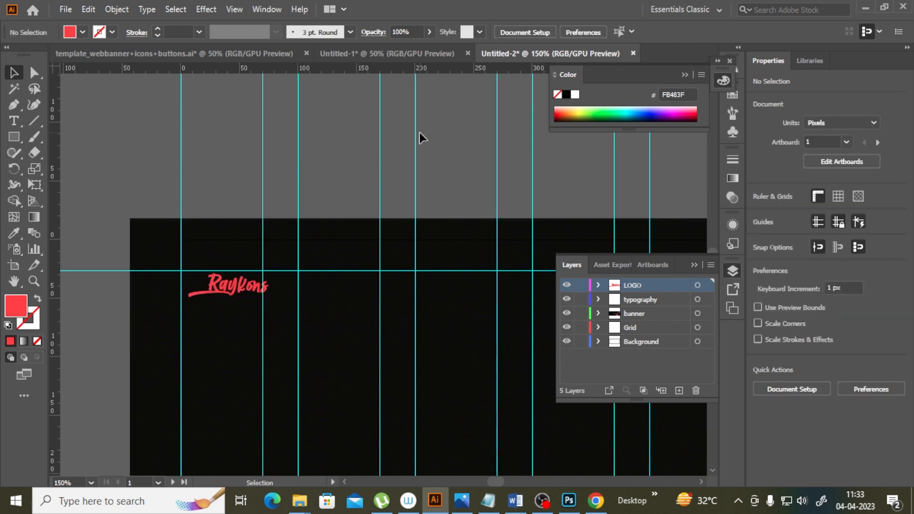
Step: Add a new layer named DOTS above the LOGO layer
key(ctrl+minus)
key(ctrl+minus)
key(ctrl+minus)
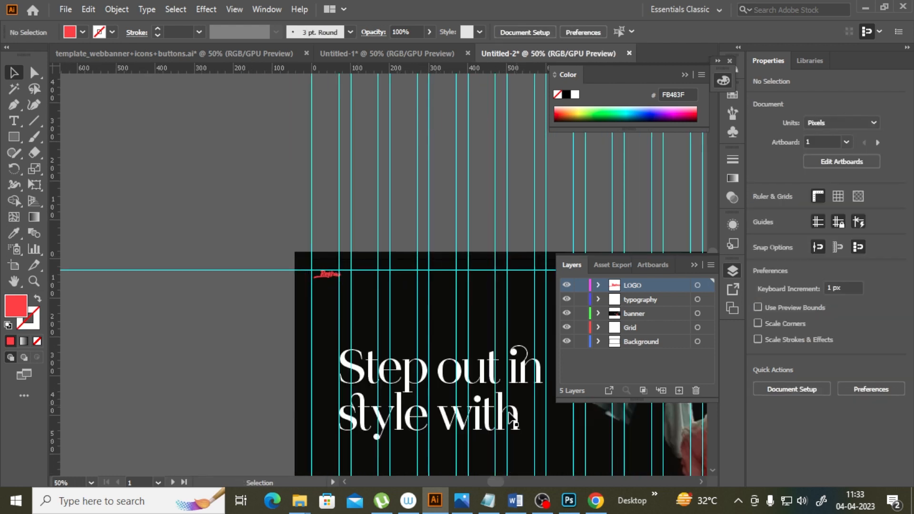
drag(495, 482, 506, 482)
scroll(423, 361, down, 3)
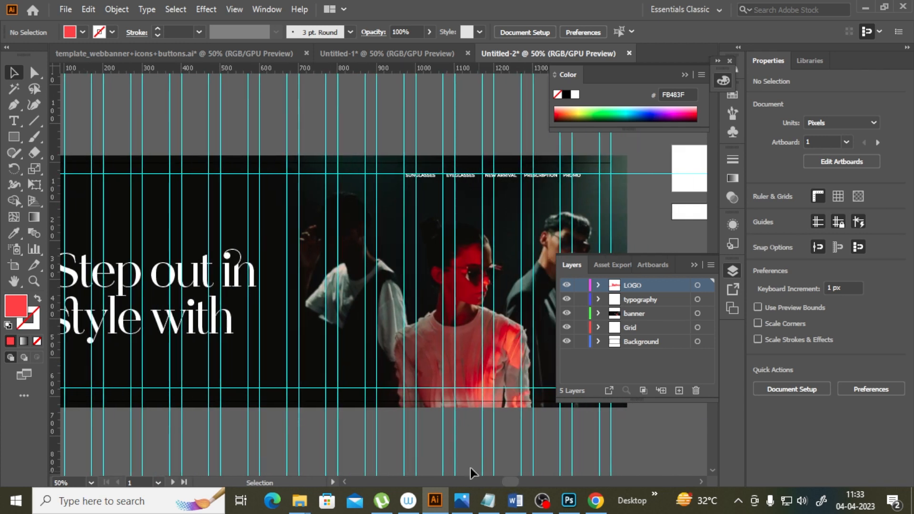
scroll(352, 388, up, 1)
drag(516, 482, 521, 480)
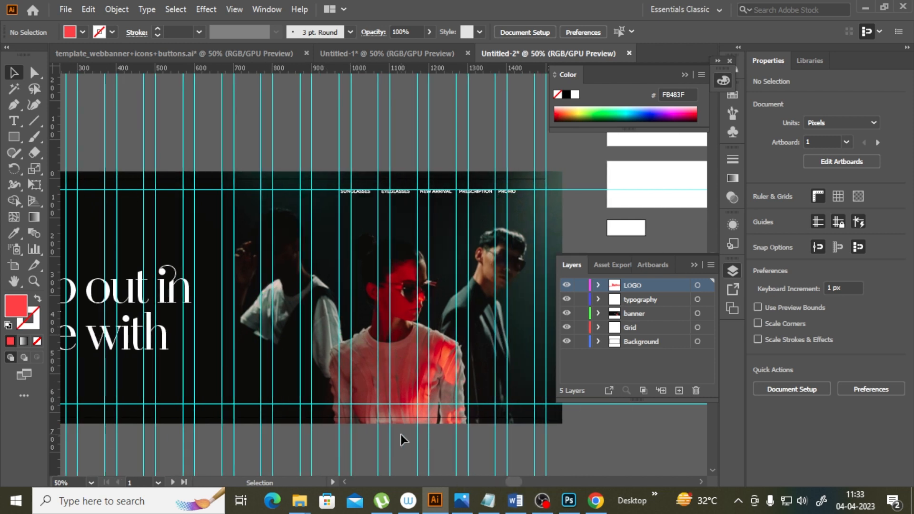
click(679, 390)
double_click(637, 289)
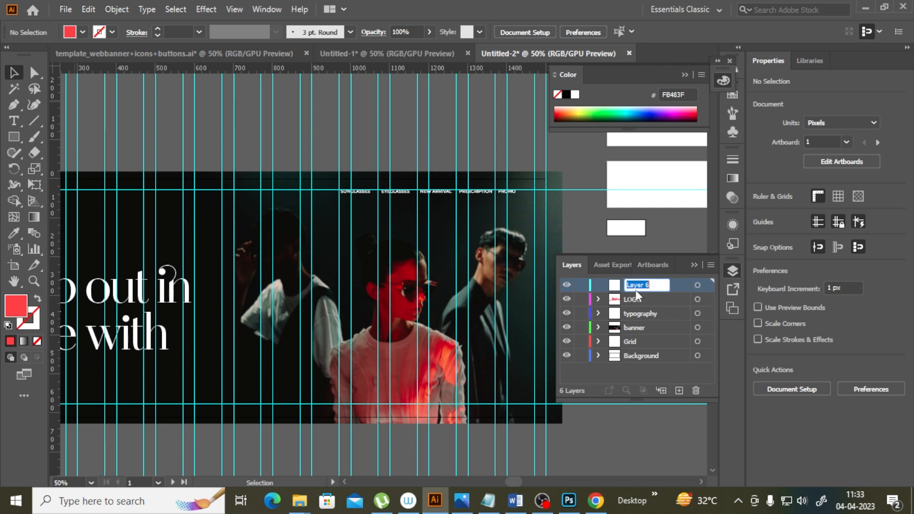
text(DOTS)
Step: Draw a 12 px circle near the banner's bottom and set its fill colour to E0E0E2
drag(14, 138, 51, 169)
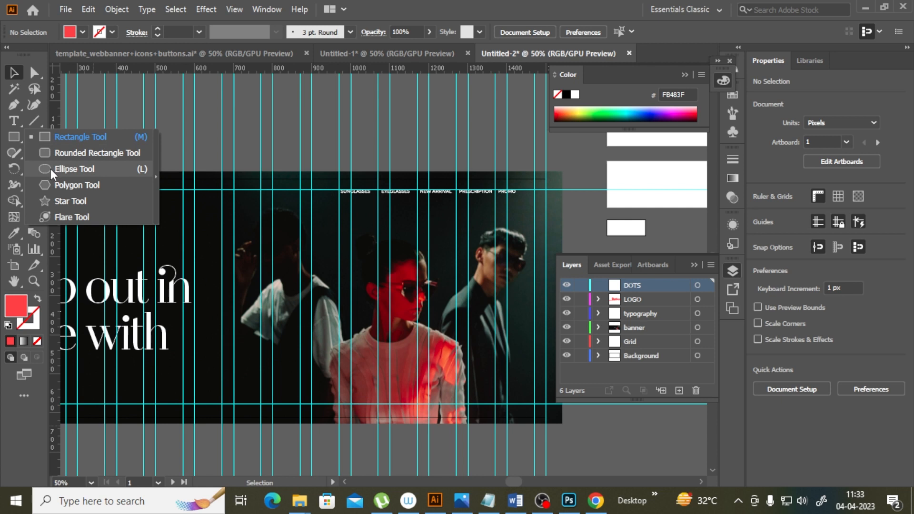
drag(287, 395, 289, 396)
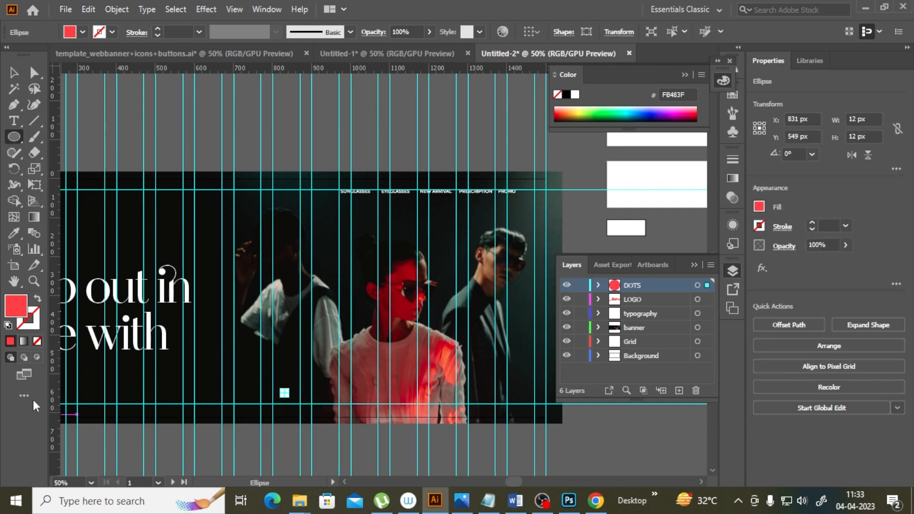
click(15, 235)
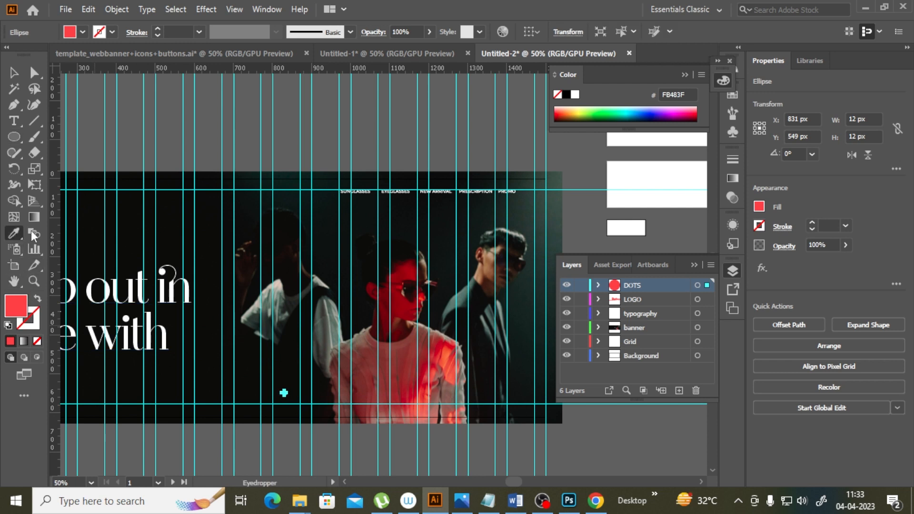
double_click(16, 306)
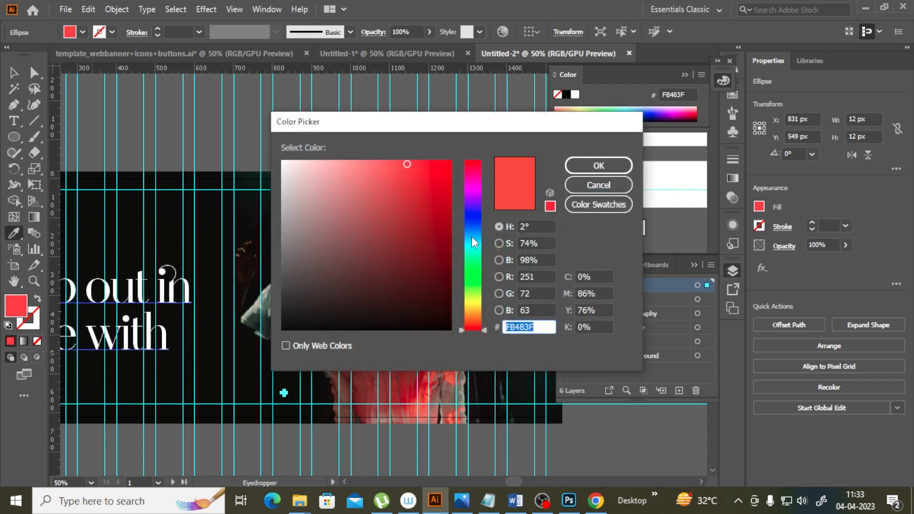
drag(471, 238, 459, 218)
click(291, 188)
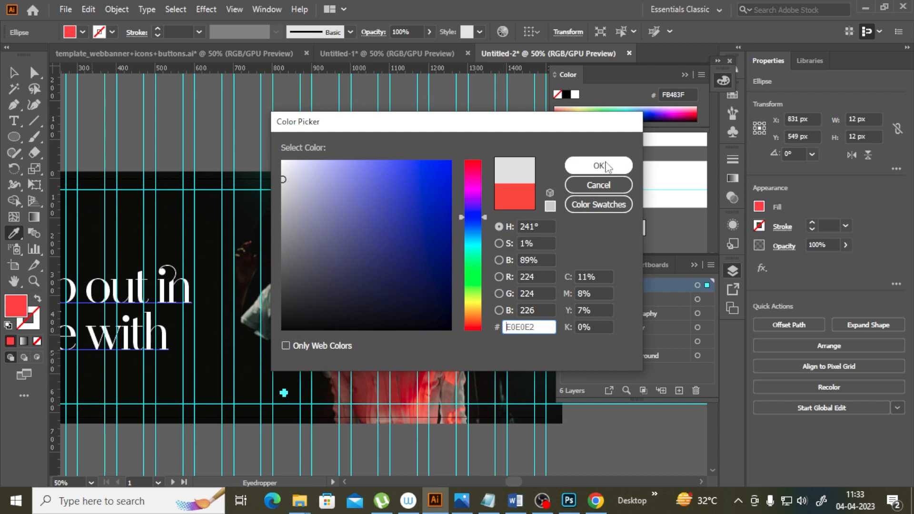
click(603, 165)
Step: Resize the circle to 8 px across
click(34, 282)
click(257, 383)
click(451, 292)
click(396, 312)
click(13, 73)
click(248, 335)
click(287, 210)
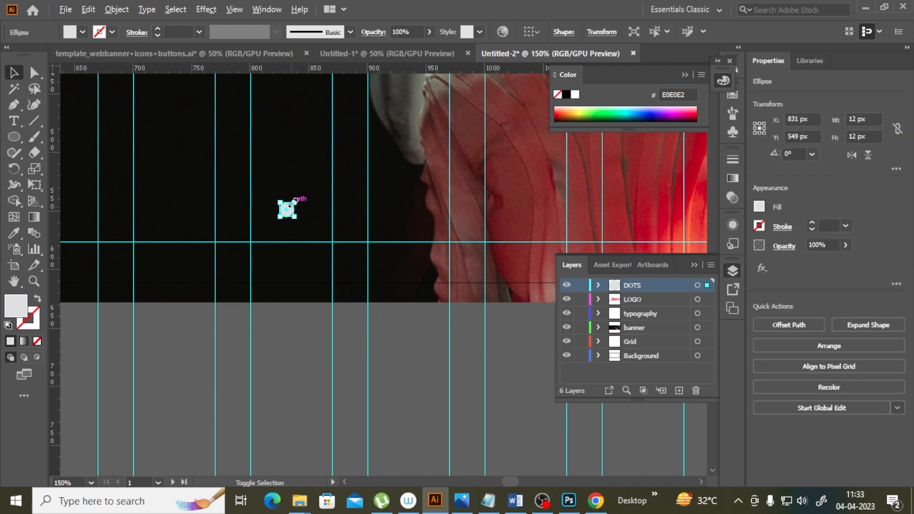
drag(293, 203, 293, 203)
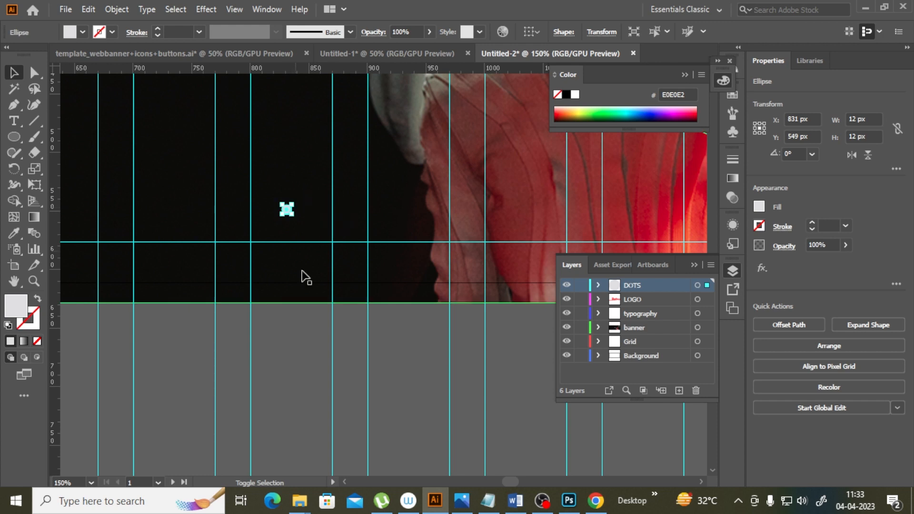
click(321, 381)
click(286, 211)
click(286, 209)
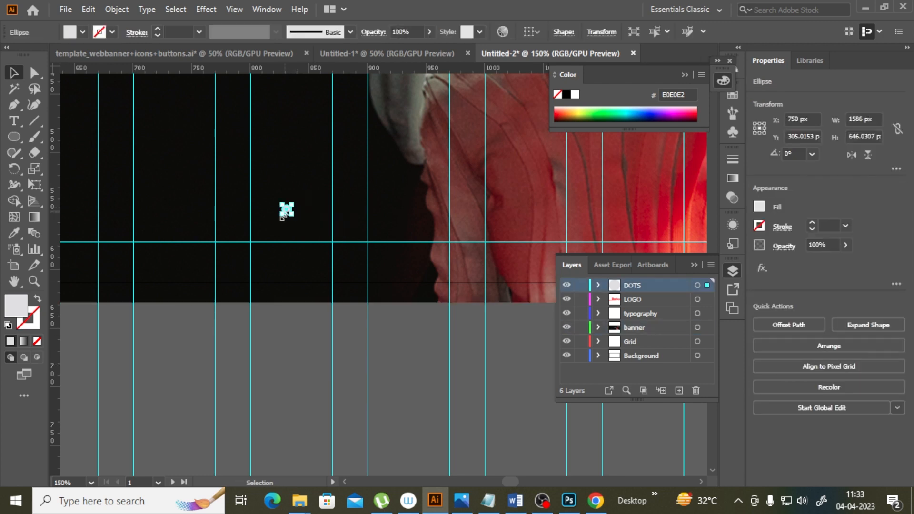
drag(287, 209, 258, 227)
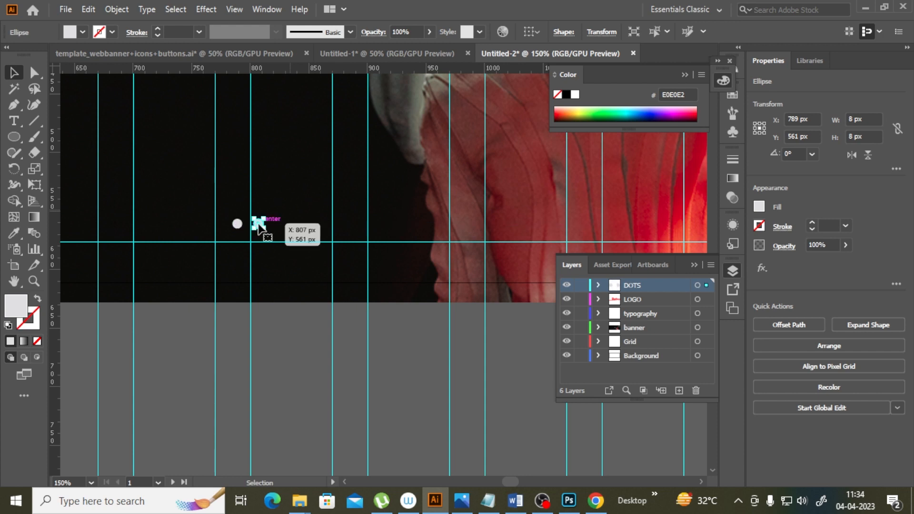
key(Delete)
Step: Copy the dot sideways and repeat the transform to make a row of five evenly spaced dots
click(238, 226)
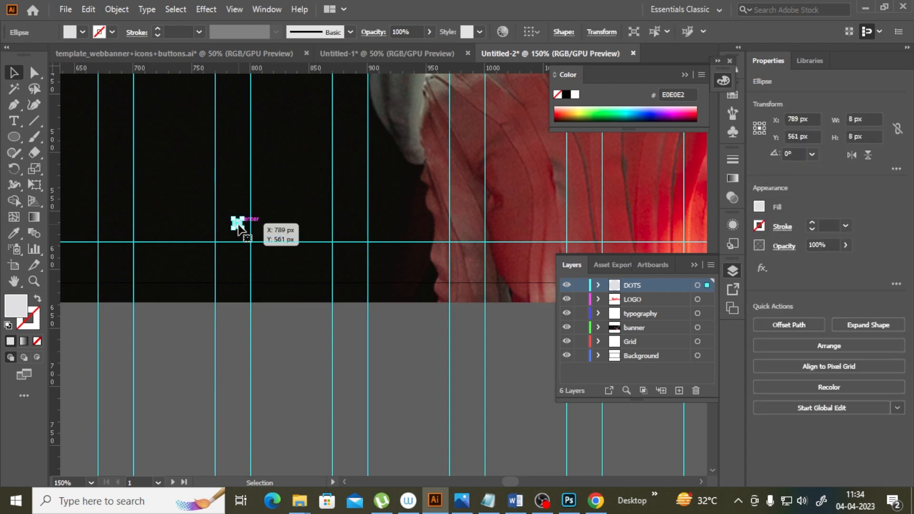
drag(238, 228, 257, 229)
key(ctrl+d)
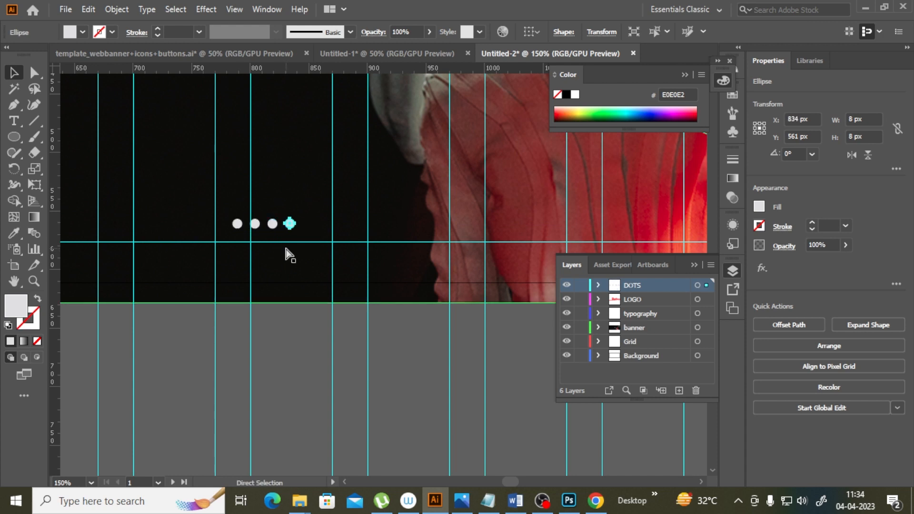
key(ctrl+d)
click(332, 369)
click(238, 223)
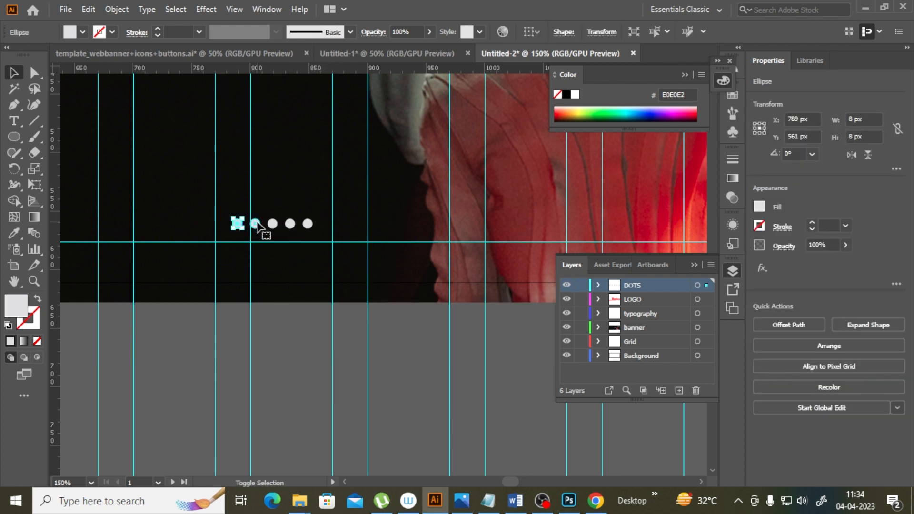
shift+click(255, 224)
shift+click(273, 224)
shift+click(290, 224)
shift+click(308, 223)
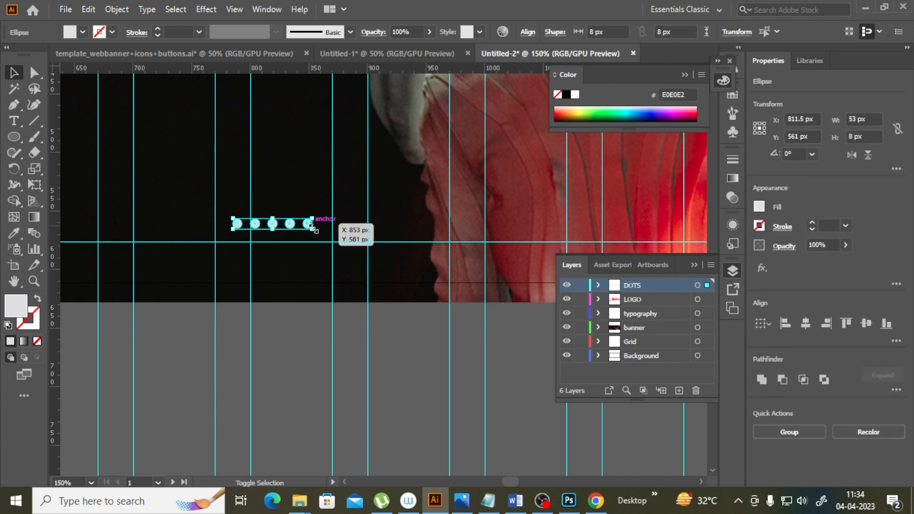
click(298, 262)
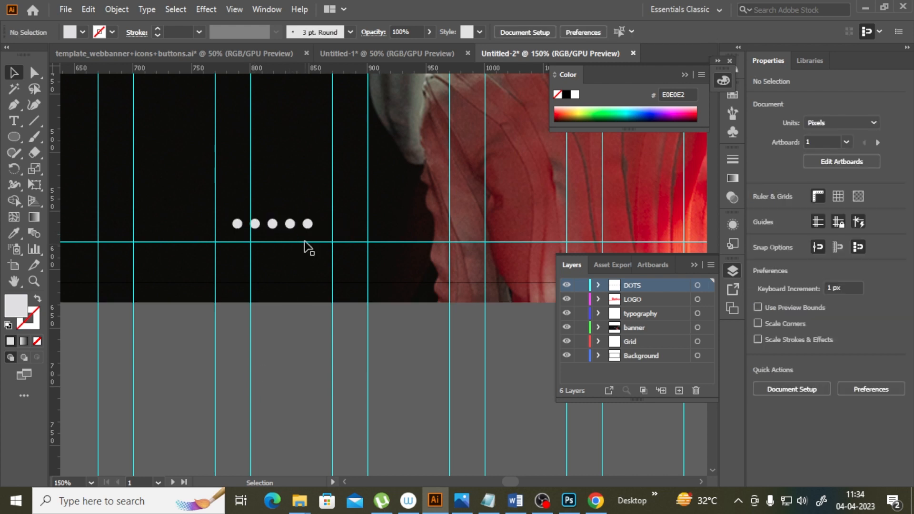
Step: Set the last dot's opacity to 65%
click(290, 225)
drag(291, 227, 310, 227)
click(430, 32)
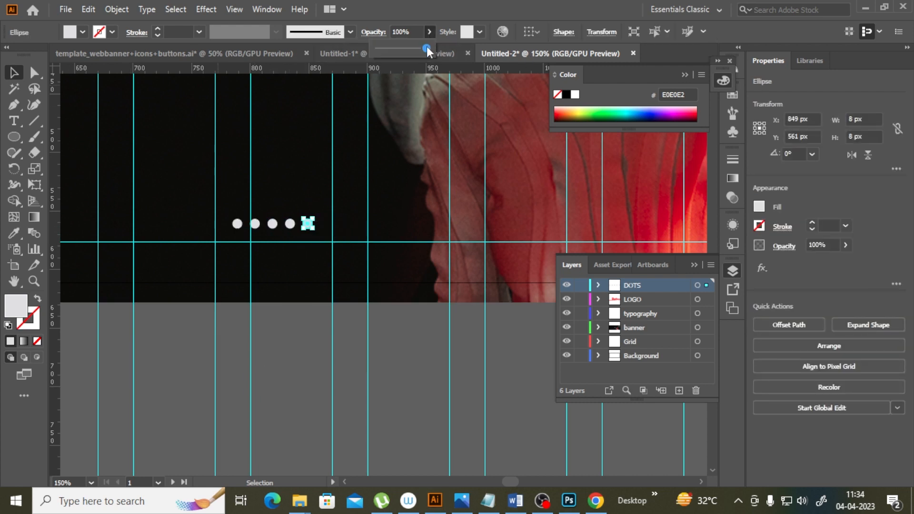
drag(422, 51, 410, 50)
click(353, 329)
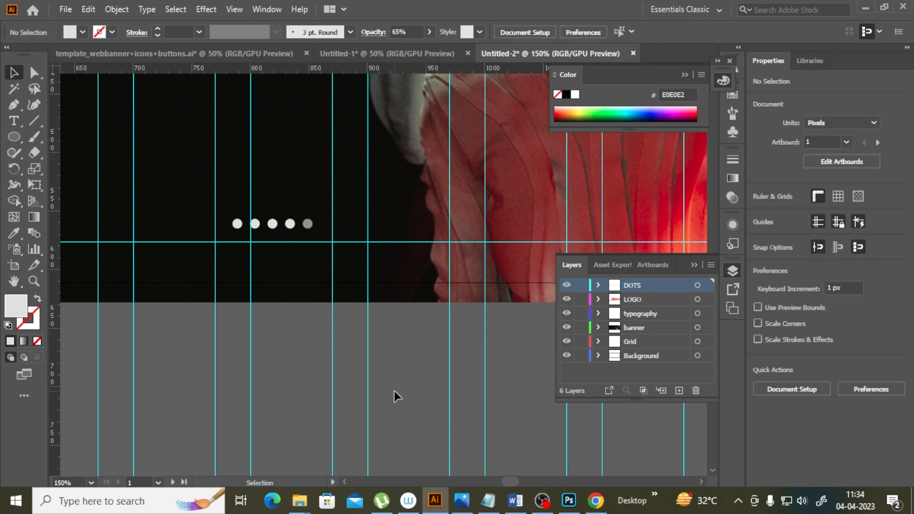
Step: Lower the last dot's opacity to 34%
click(311, 228)
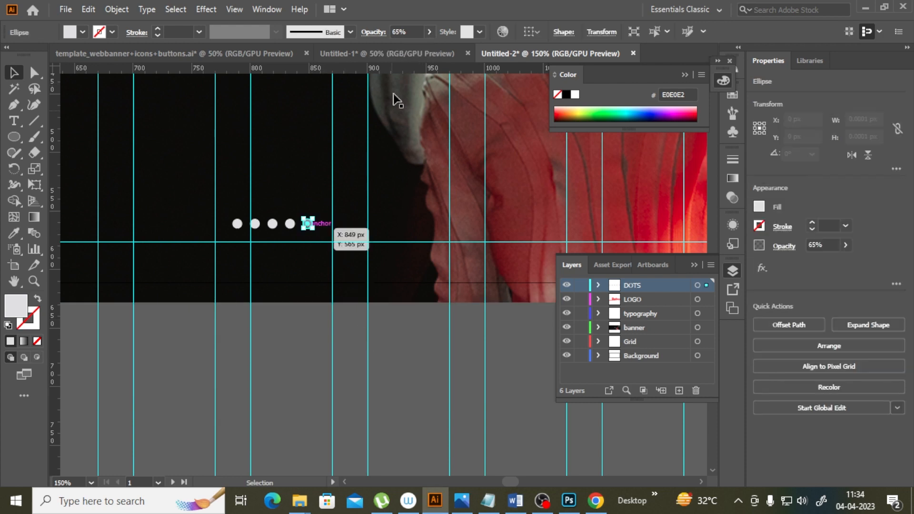
click(429, 31)
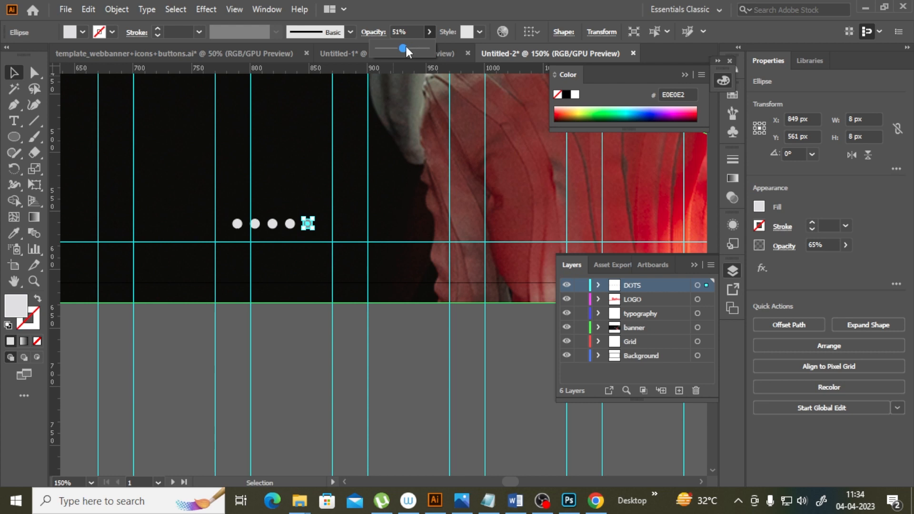
click(451, 416)
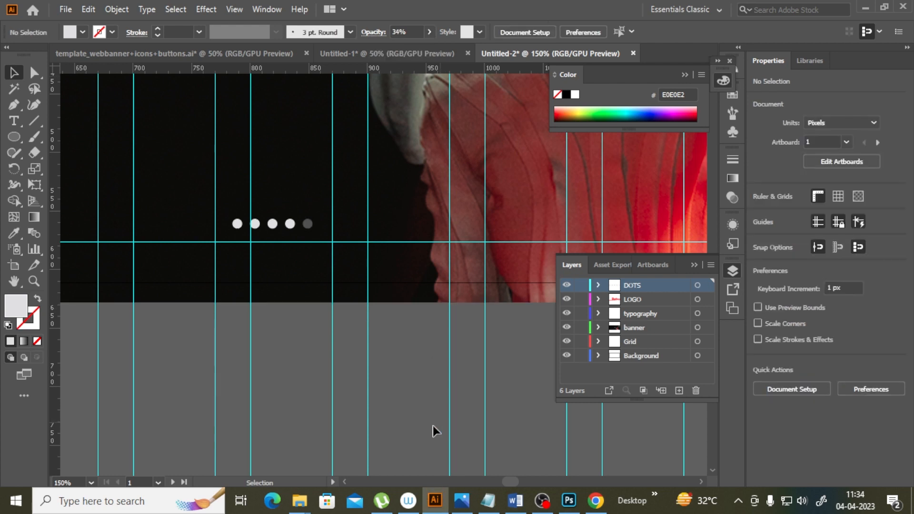
Step: Select all five dots and group them
click(239, 224)
shift+click(256, 223)
shift+click(272, 223)
shift+click(290, 224)
shift+click(308, 224)
right_click(310, 231)
click(329, 292)
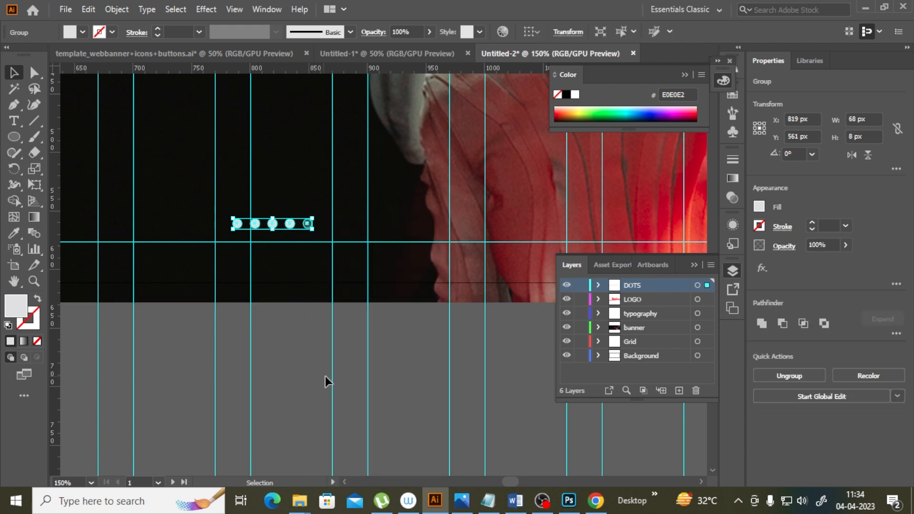
click(361, 413)
Step: Create a new layer named BUTTON
scroll(362, 413, up, 3)
key(ctrl+minus)
key(ctrl+minus)
key(ctrl+minus)
key(ctrl+minus)
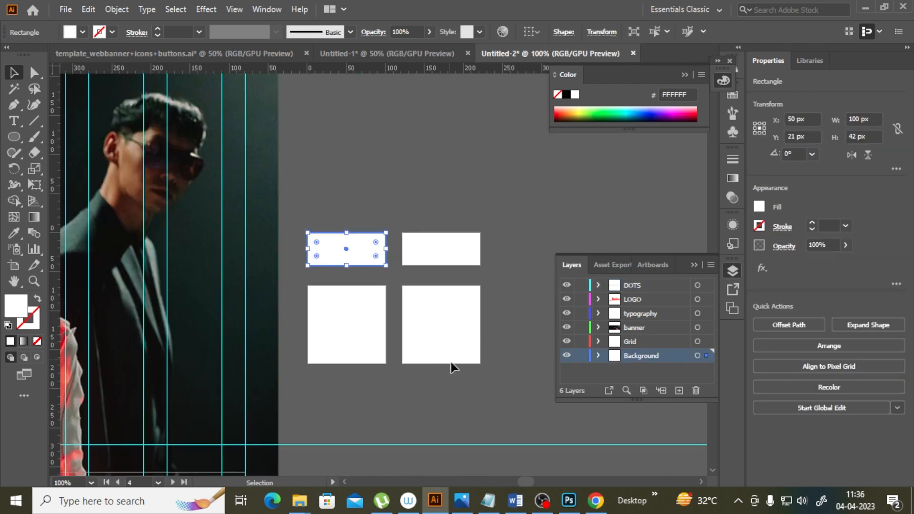
click(484, 397)
key(ctrl+l)
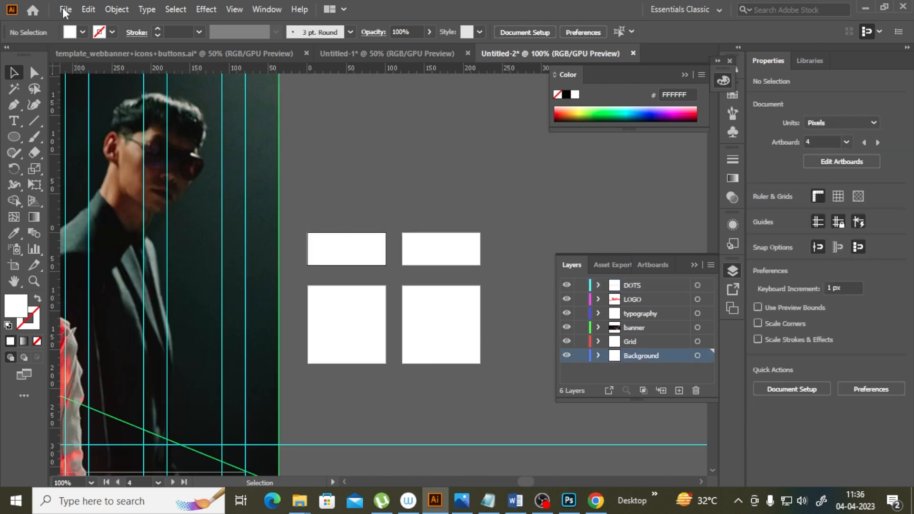
double_click(639, 284)
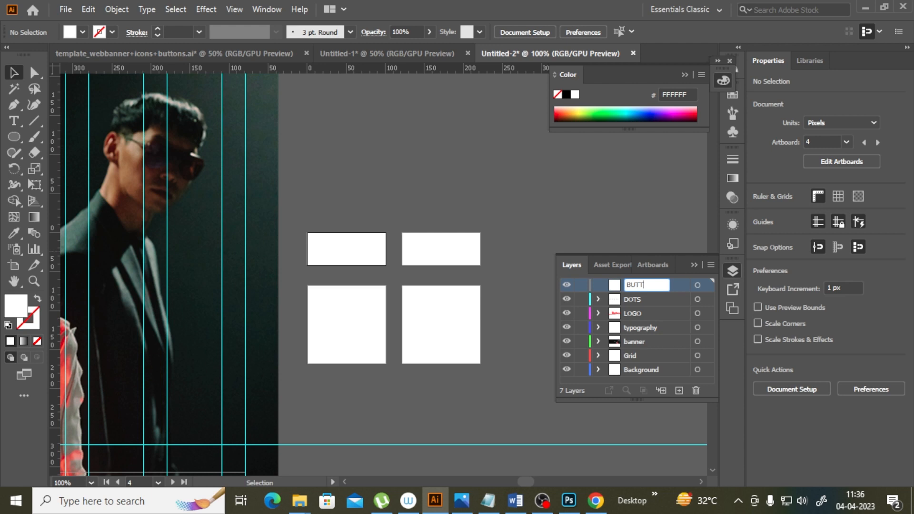
text(BUTTON)
Step: Add another new layer named ICONS above BUTTON and make it the active layer
click(678, 390)
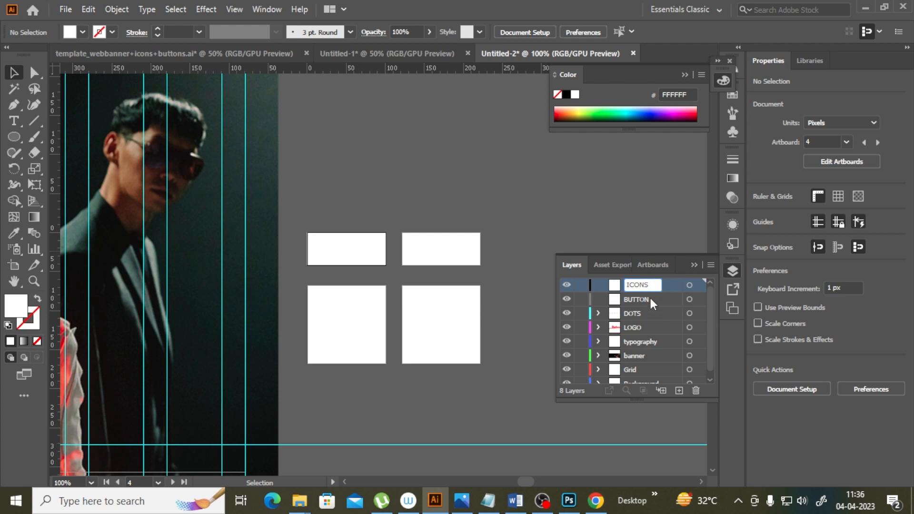
click(650, 298)
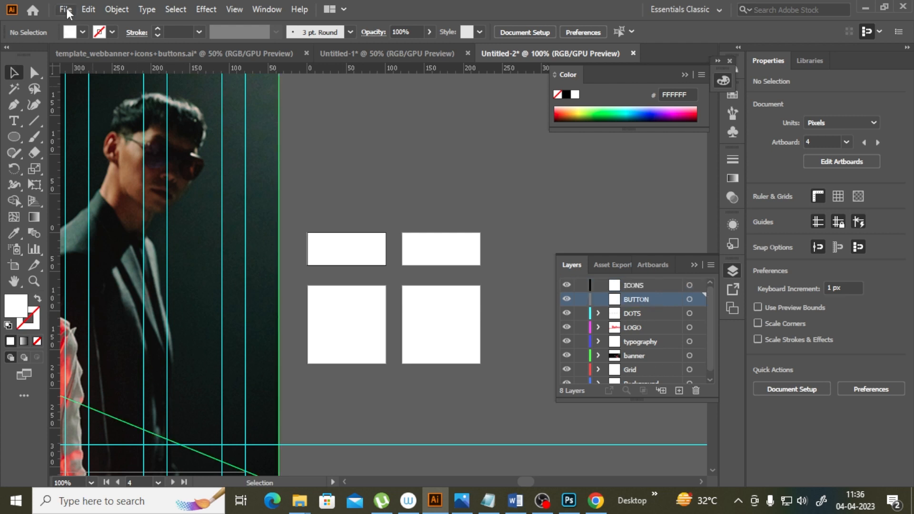
click(65, 9)
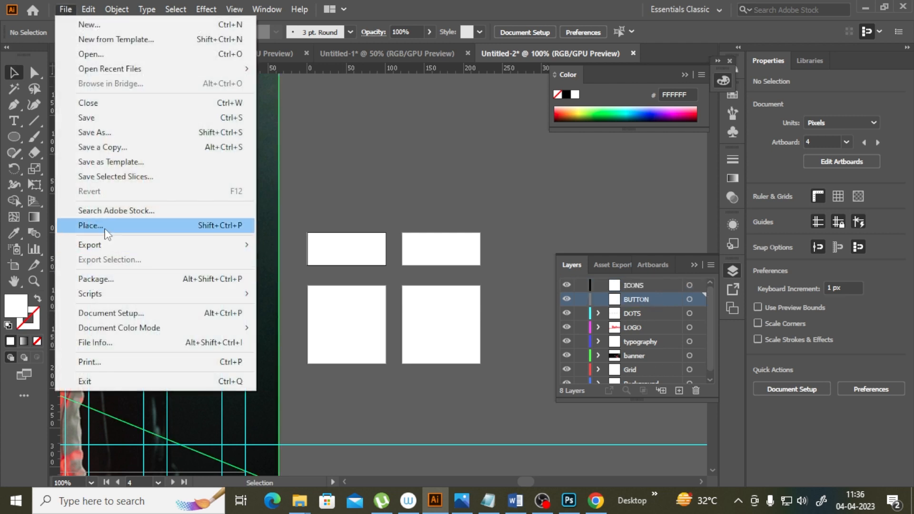
click(647, 288)
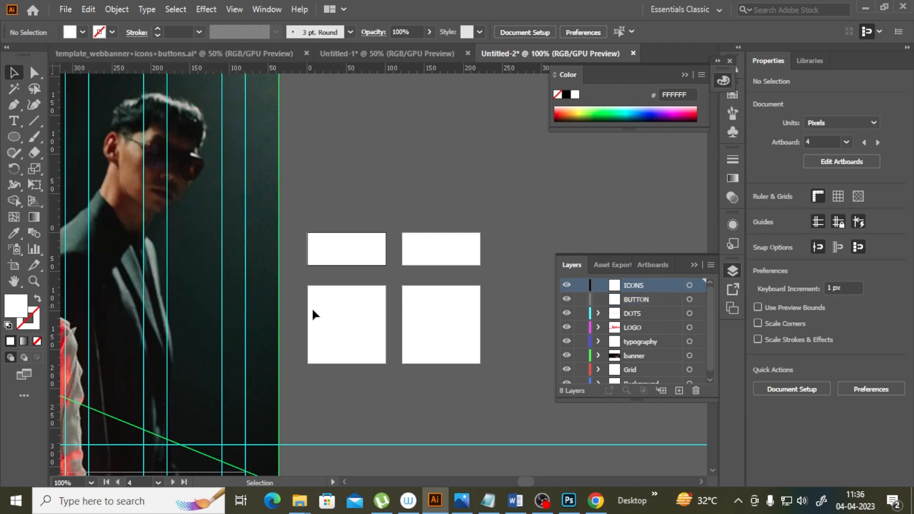
Step: Place the pexels-sharon-granda-15673042 photo and scale it to about 77 px inside the lower-left artboard
click(67, 10)
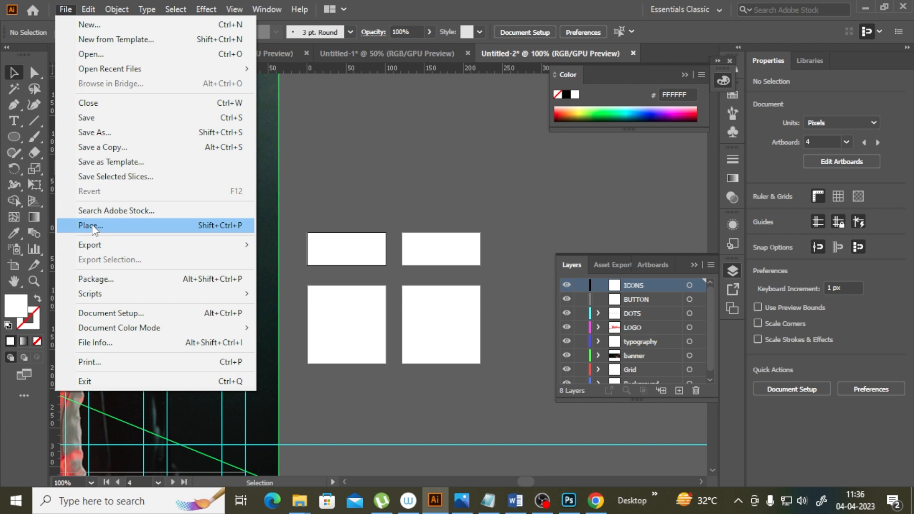
click(91, 225)
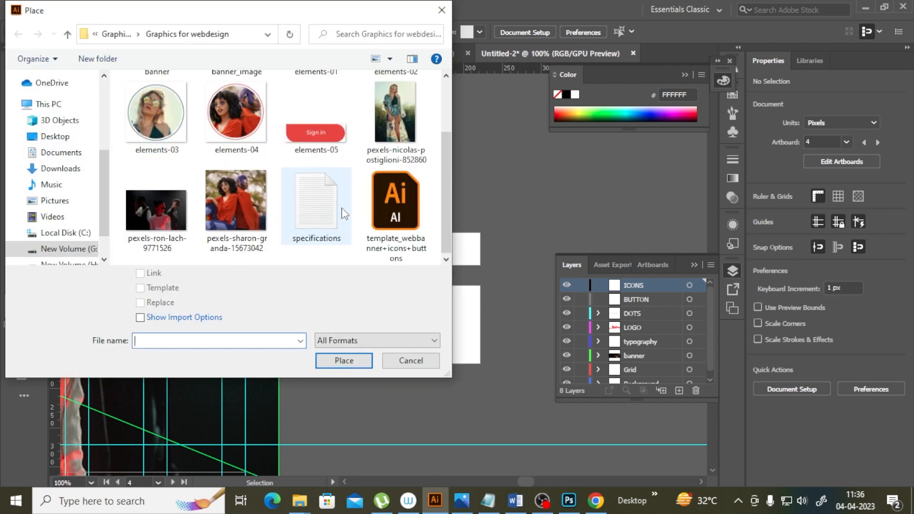
click(250, 214)
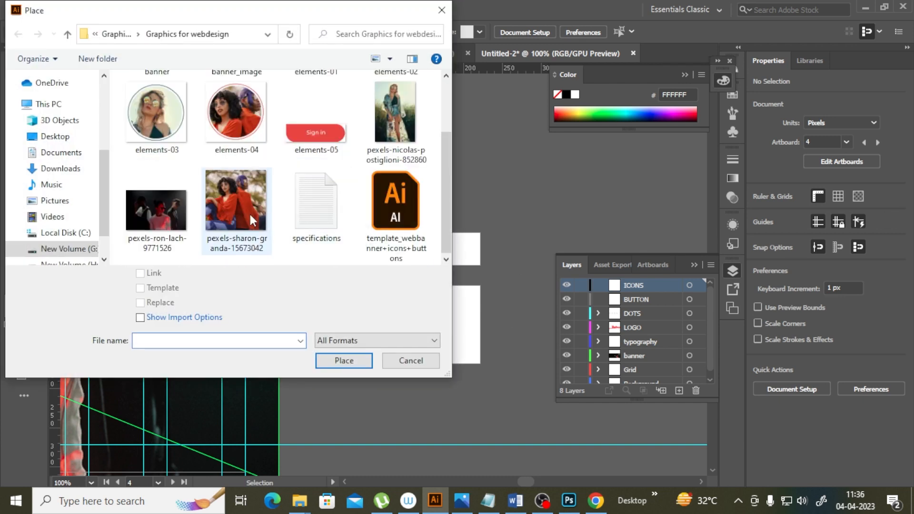
click(350, 361)
click(339, 164)
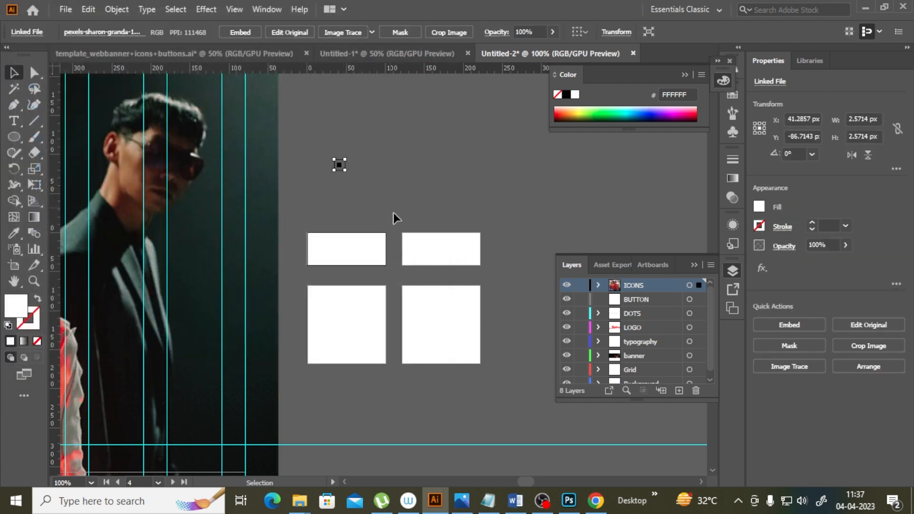
drag(346, 170, 376, 315)
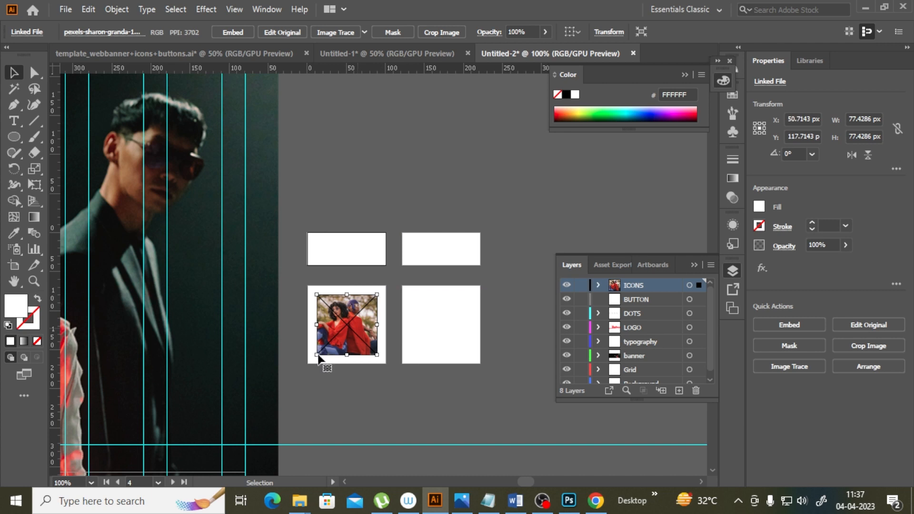
Step: Enlarge the placed photo so it fills the lower-left artboard
click(33, 281)
click(381, 342)
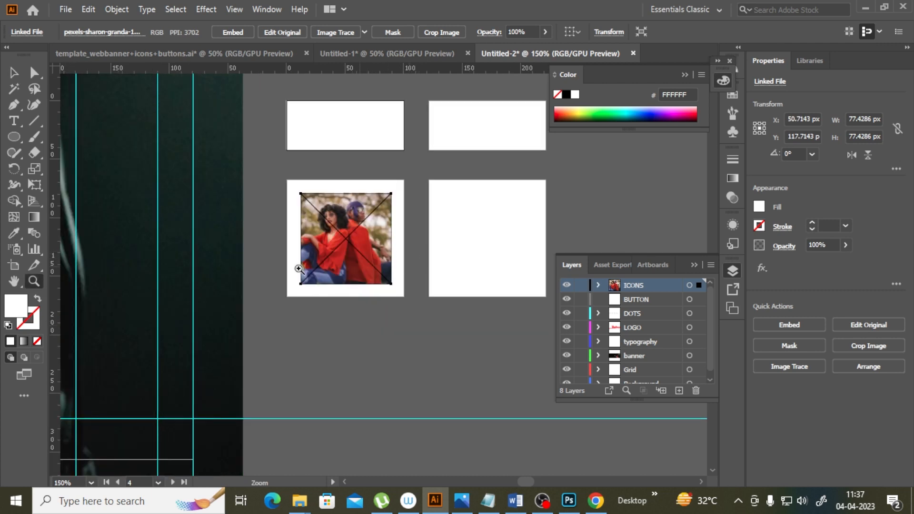
click(13, 74)
drag(391, 193, 410, 177)
click(400, 364)
click(390, 253)
click(381, 362)
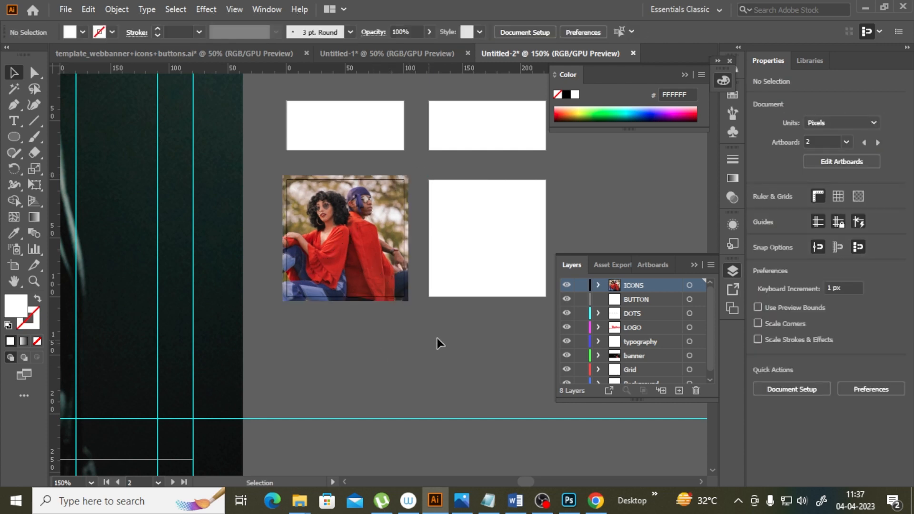
Step: Draw a 98 px circle over the photo with the Ellipse tool
click(16, 138)
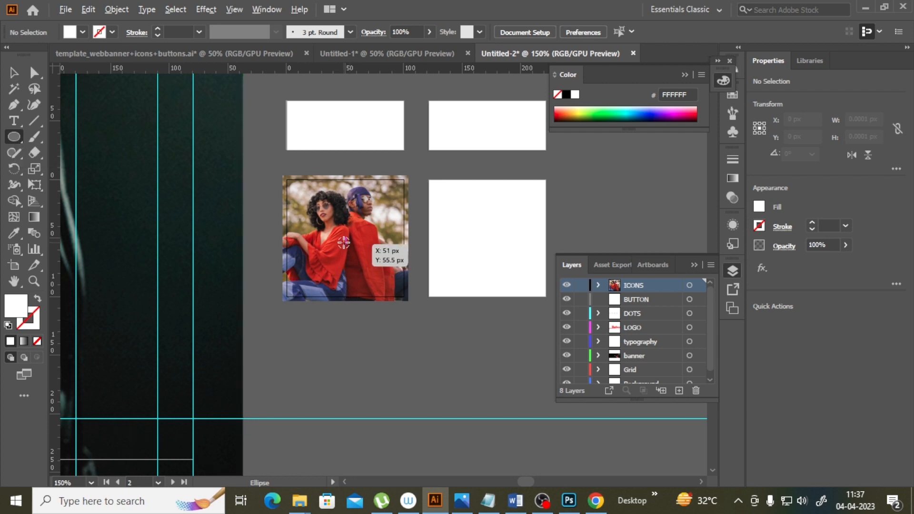
drag(343, 241, 395, 297)
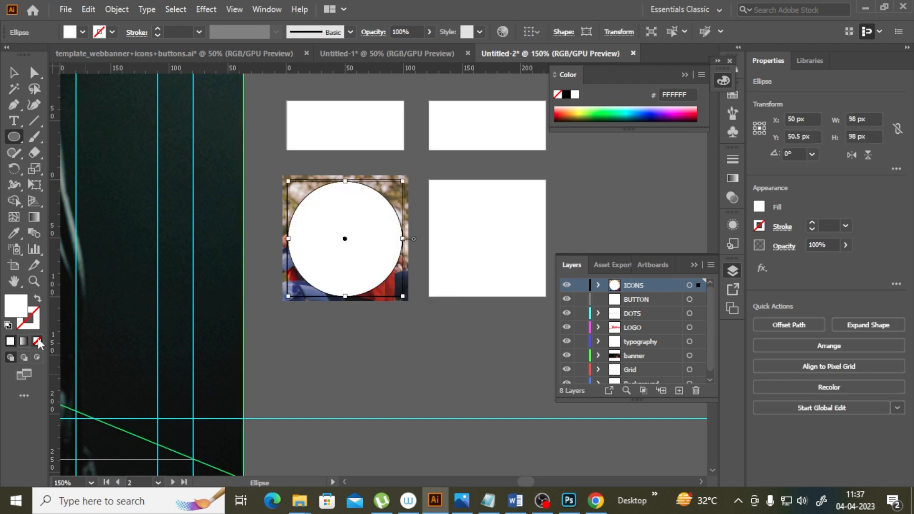
click(15, 73)
click(436, 303)
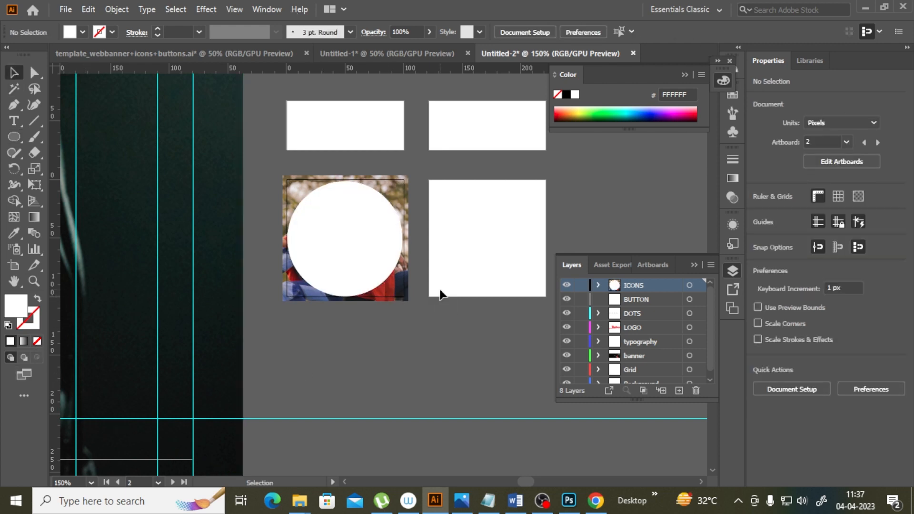
Step: Select the circle and the photo together and make a clipping mask
shift+click(407, 235)
shift+click(378, 250)
right_click(377, 236)
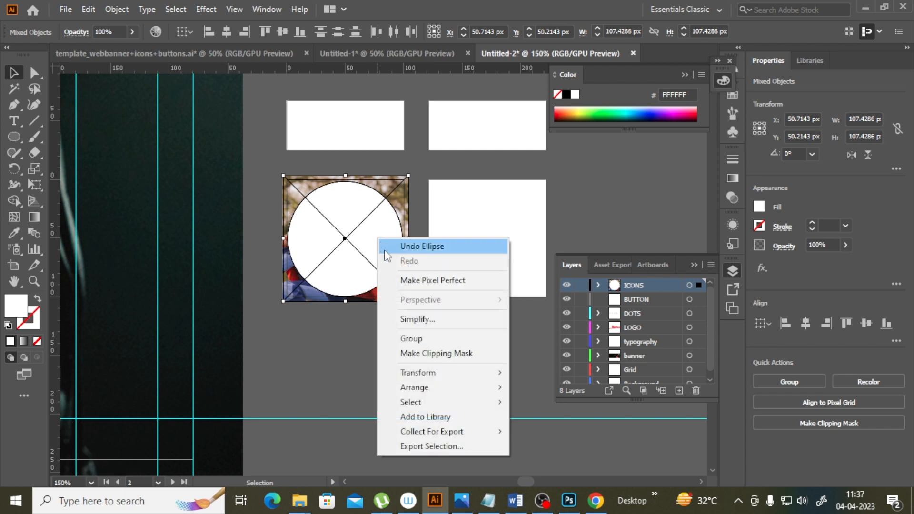
click(413, 353)
click(517, 366)
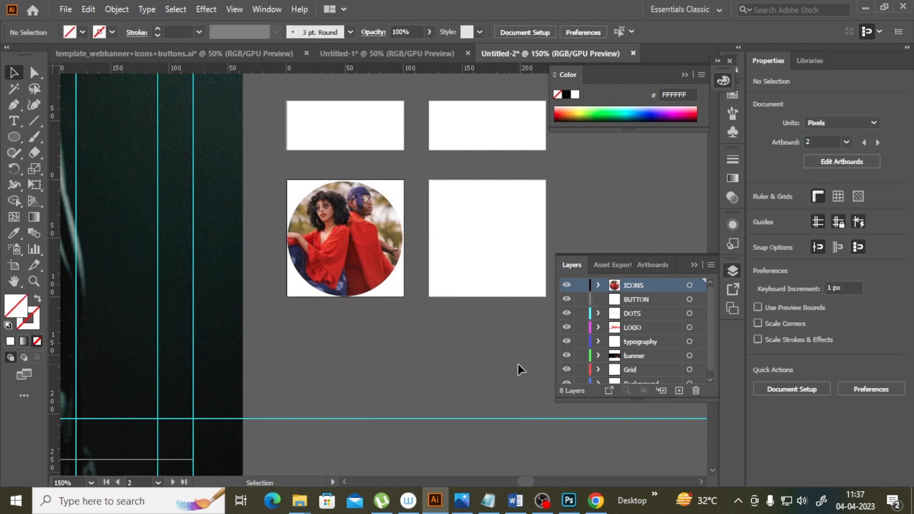
Step: Scale the circular photo down slightly within its artboard
click(367, 241)
drag(404, 180, 395, 189)
click(453, 395)
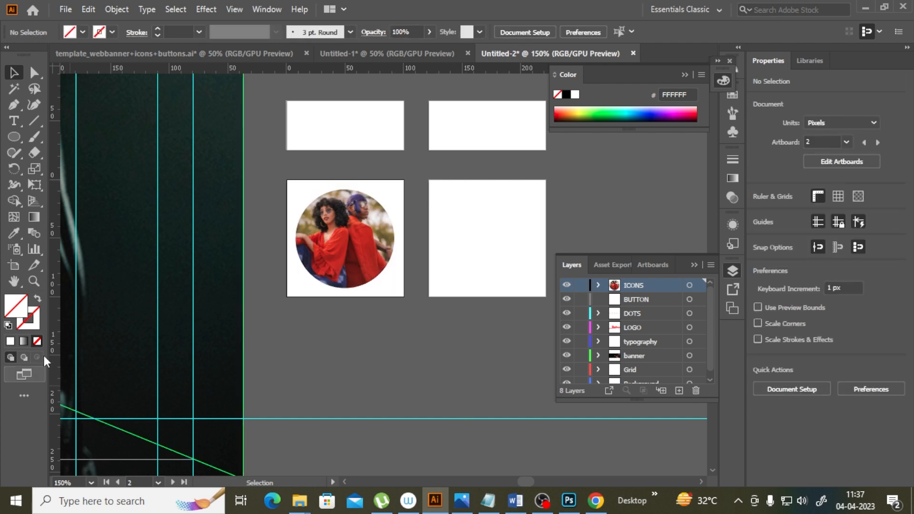
Step: Draw a 92 px circle around the circular photo
click(33, 281)
click(418, 330)
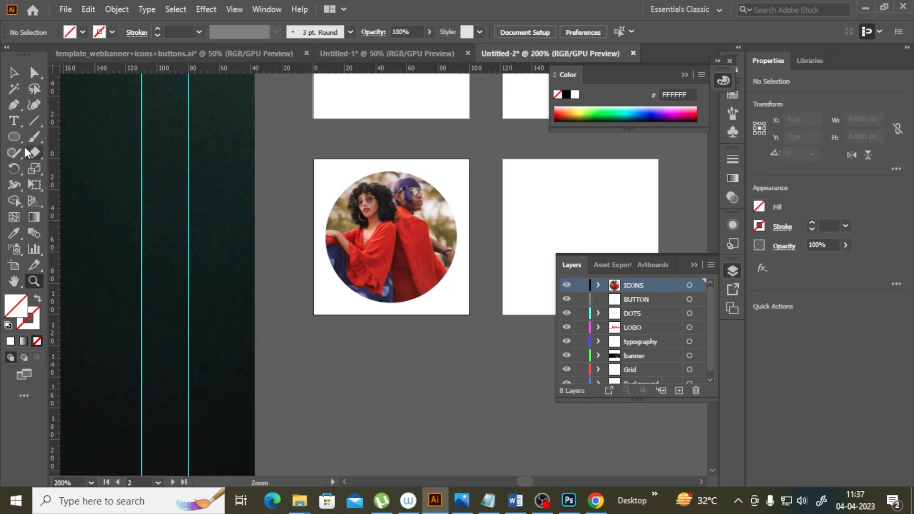
click(13, 136)
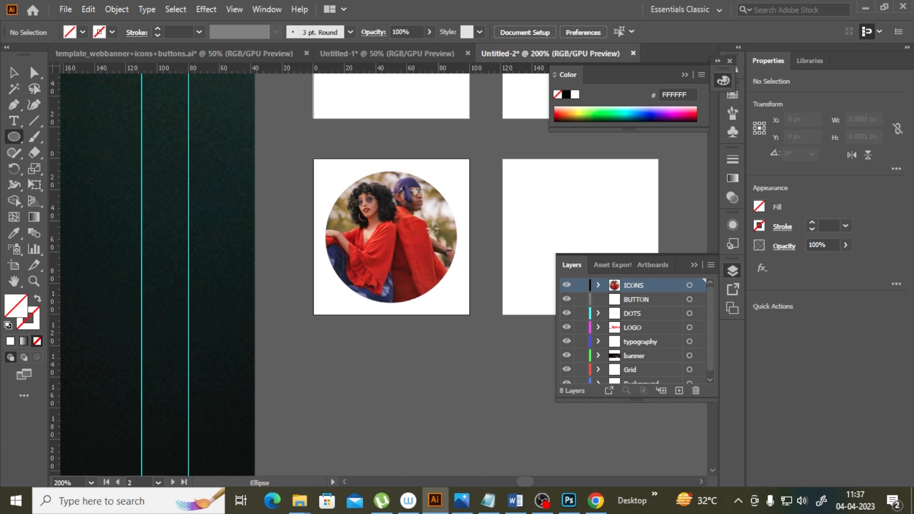
mouse_move(392, 238)
mouse_down()
mouse_move(454, 315)
mouse_move(449, 309)
mouse_up()
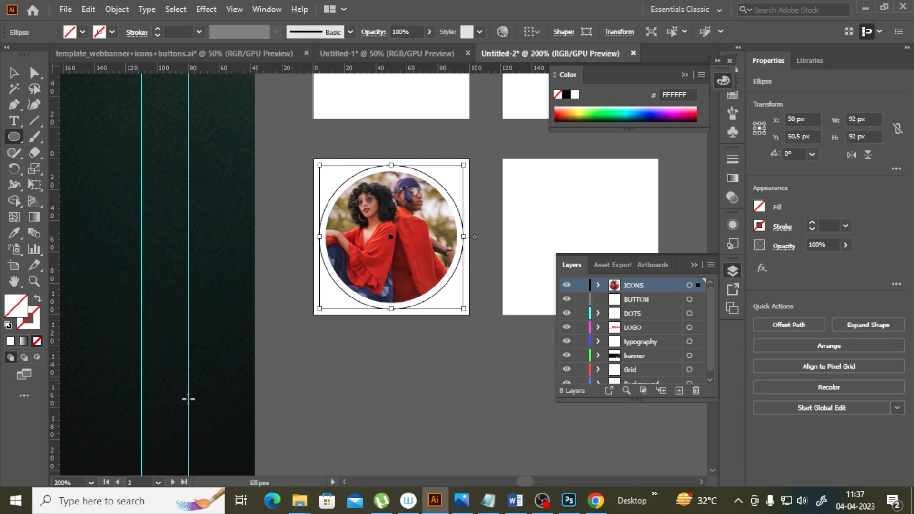
Step: Give the circle a 2 pt red stroke to form a ring around the photo
click(158, 29)
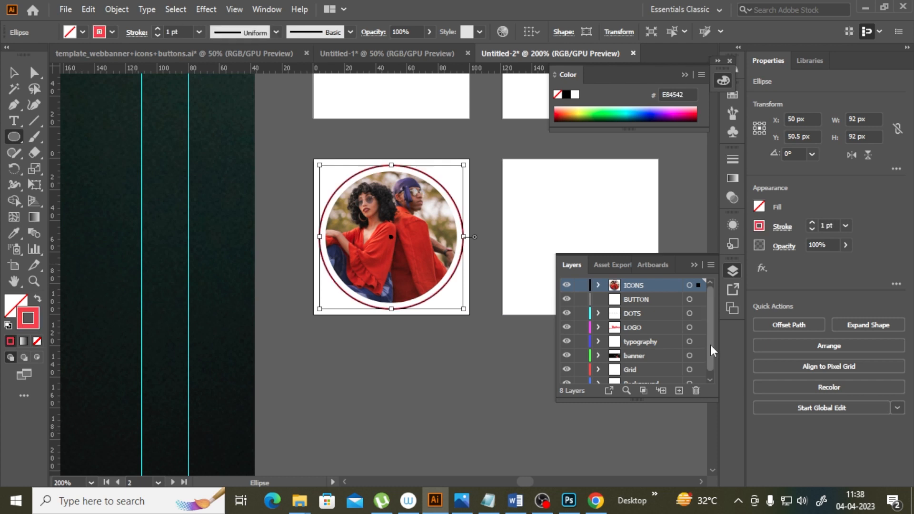
click(199, 32)
click(217, 107)
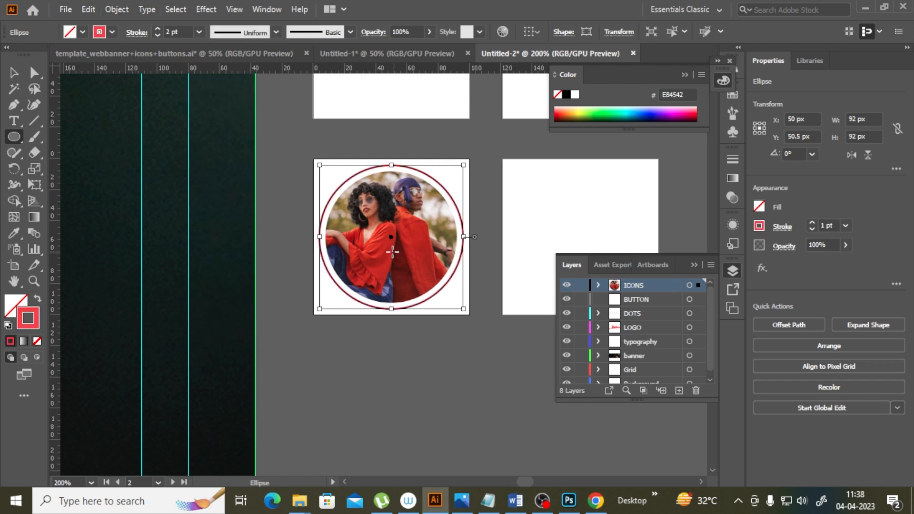
click(13, 73)
click(402, 341)
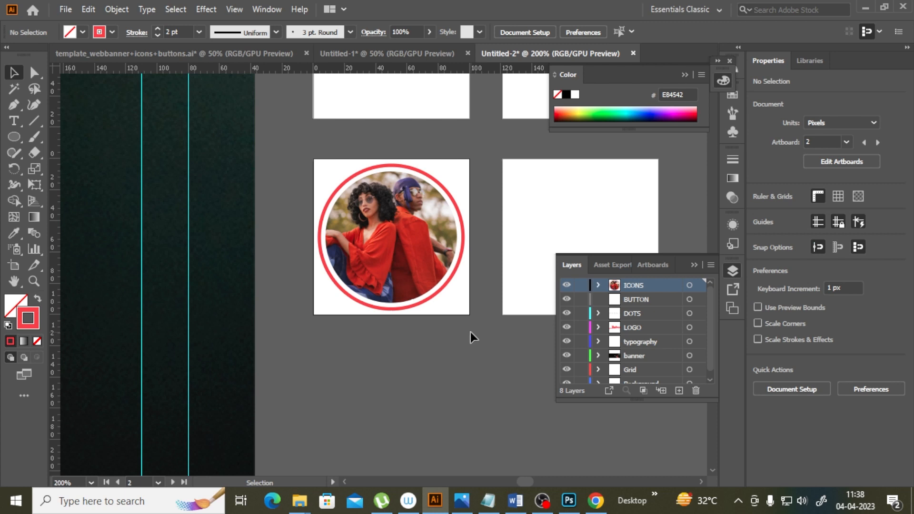
click(468, 220)
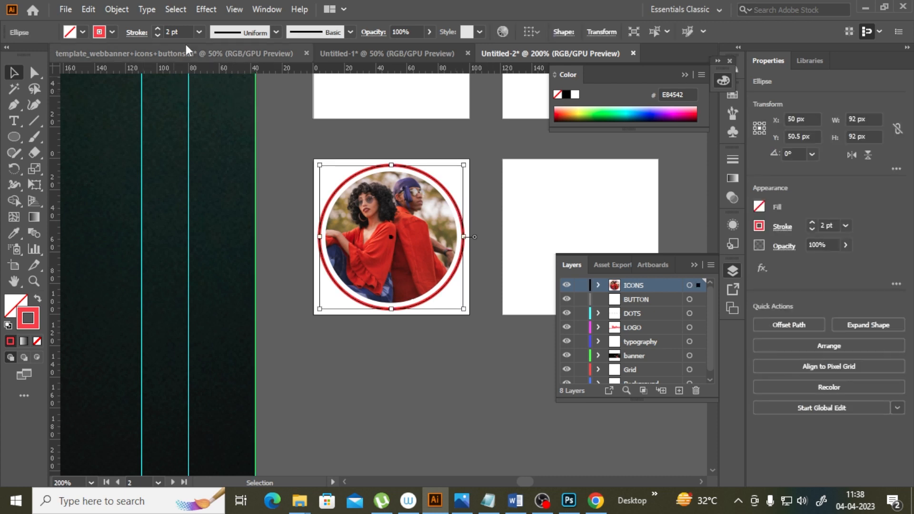
click(199, 32)
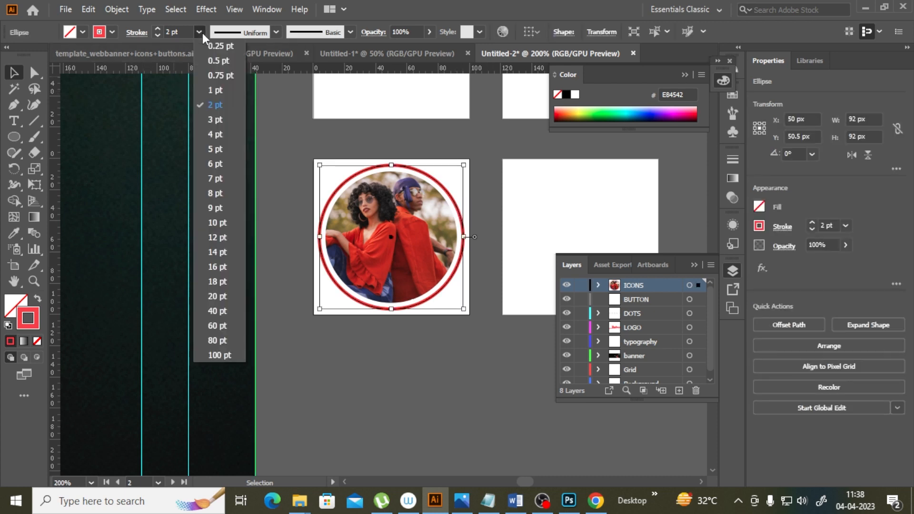
click(218, 106)
click(420, 336)
scroll(482, 381, up, 1)
scroll(486, 398, down, 1)
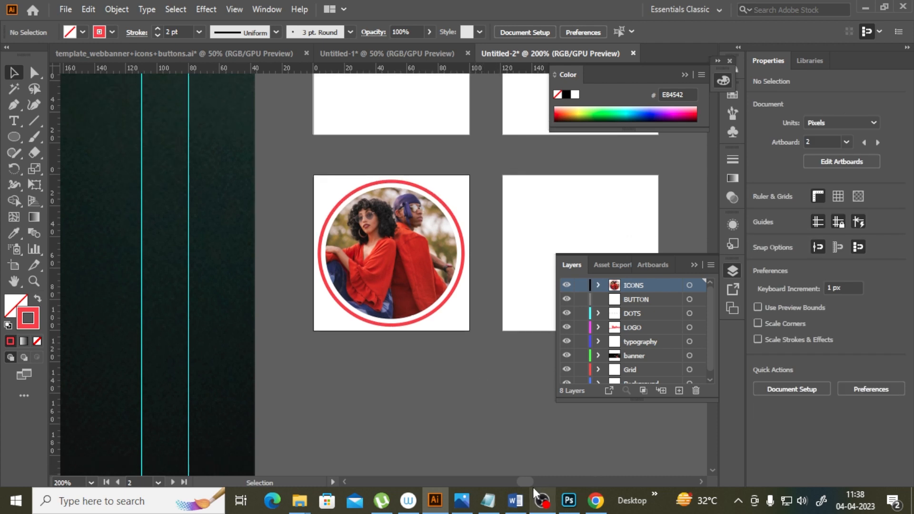
Step: Place the pexels-nicolas-postiglioni-852860 photo on the lower-right artboard
scroll(531, 483, right, 4)
click(212, 278)
click(386, 232)
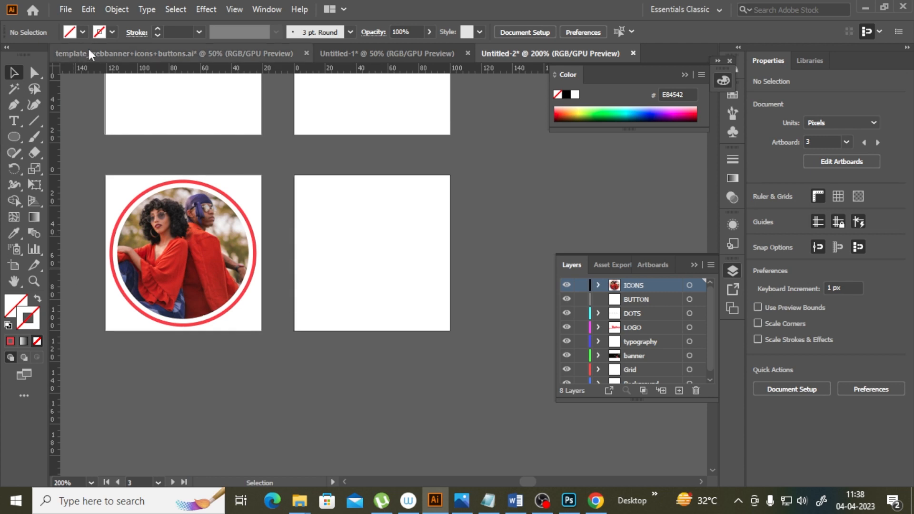
click(69, 8)
click(101, 225)
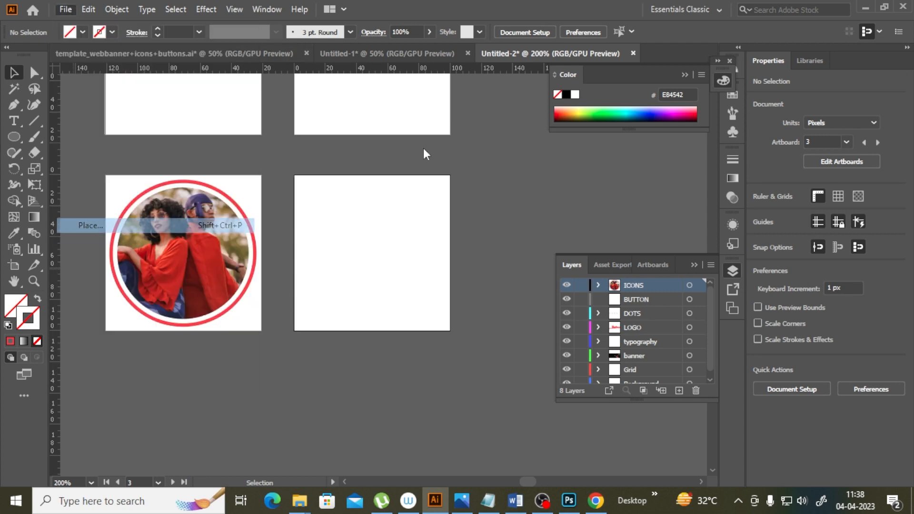
click(407, 183)
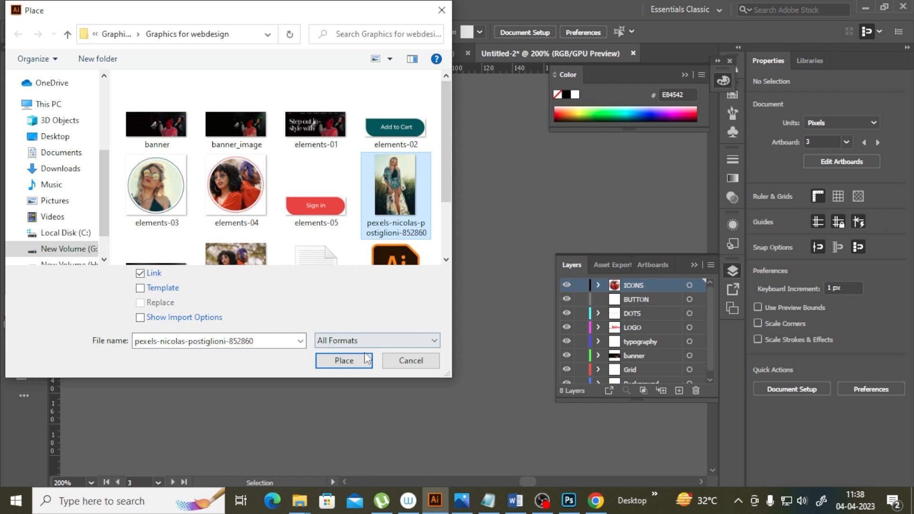
click(344, 361)
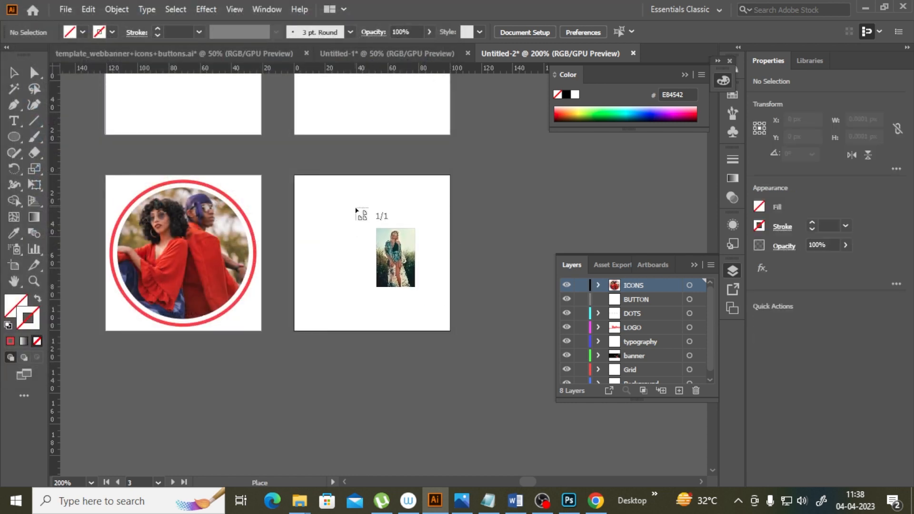
click(357, 205)
Step: Scale the placed photo down and position it over the lower-right artboard
drag(496, 247, 277, 184)
drag(473, 200, 451, 184)
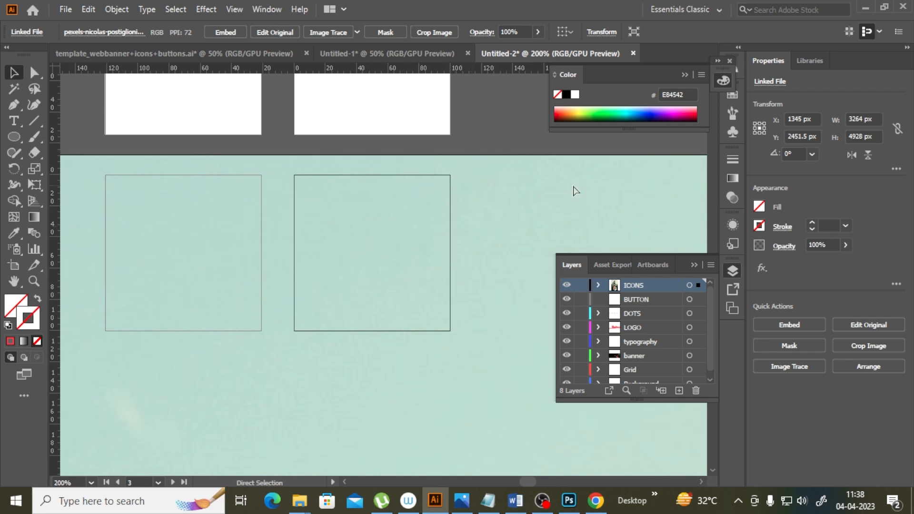
key(ctrl+1)
key(ctrl+minus)
key(ctrl+minus)
key(ctrl+minus)
key(ctrl+minus)
key(ctrl+minus)
key(ctrl+minus)
key(ctrl+minus)
key(ctrl+minus)
key(ctrl+minus)
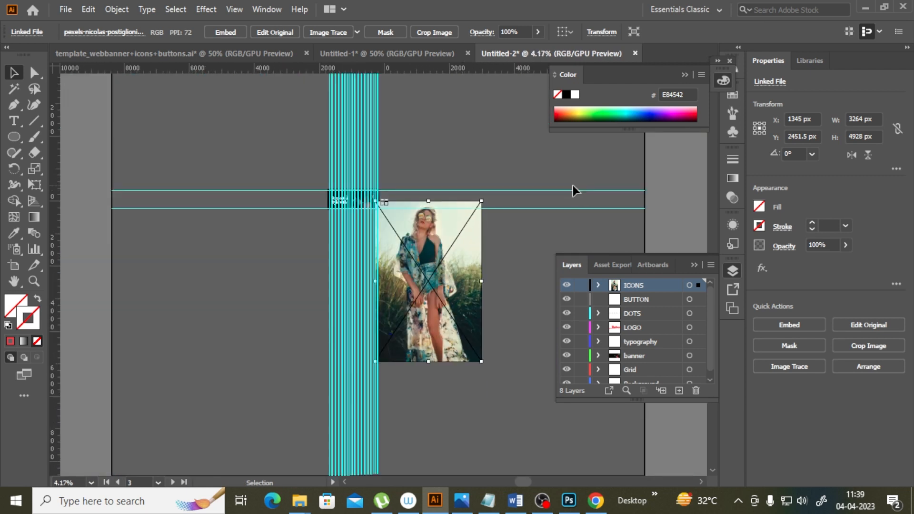
drag(482, 202, 396, 202)
key(ctrl+plus)
key(ctrl+plus)
key(ctrl+plus)
key(ctrl+plus)
key(ctrl+plus)
key(ctrl+plus)
key(ctrl+plus)
key(ctrl+plus)
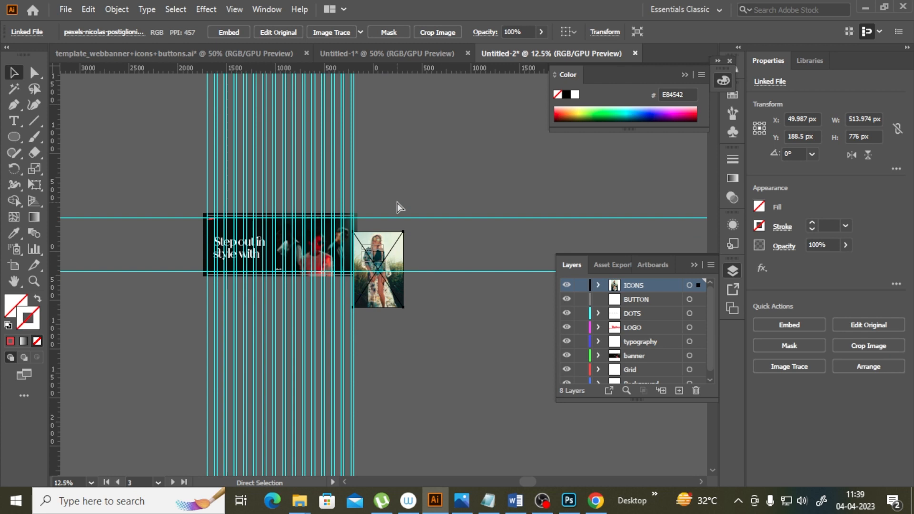
drag(479, 117, 391, 251)
drag(382, 273, 388, 219)
key(ctrl+plus)
key(ctrl+plus)
key(ctrl+plus)
key(ctrl+plus)
drag(429, 196, 451, 162)
drag(445, 173, 437, 144)
drag(380, 291, 380, 338)
drag(437, 190, 457, 160)
drag(396, 288, 395, 317)
drag(457, 188, 475, 163)
drag(444, 293, 459, 312)
Step: Paste a copy of the circle over the new photo and make a circular clipping mask from them
click(133, 245)
key(ctrl+f)
drag(202, 240, 391, 230)
drag(509, 241, 376, 257)
right_click(377, 257)
click(435, 374)
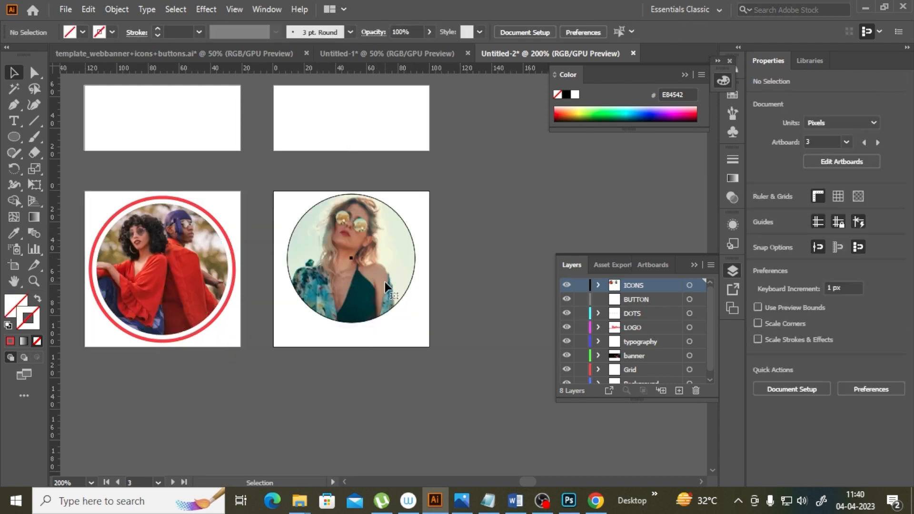
Step: Center the red ring and its photo vertically on each other
click(174, 267)
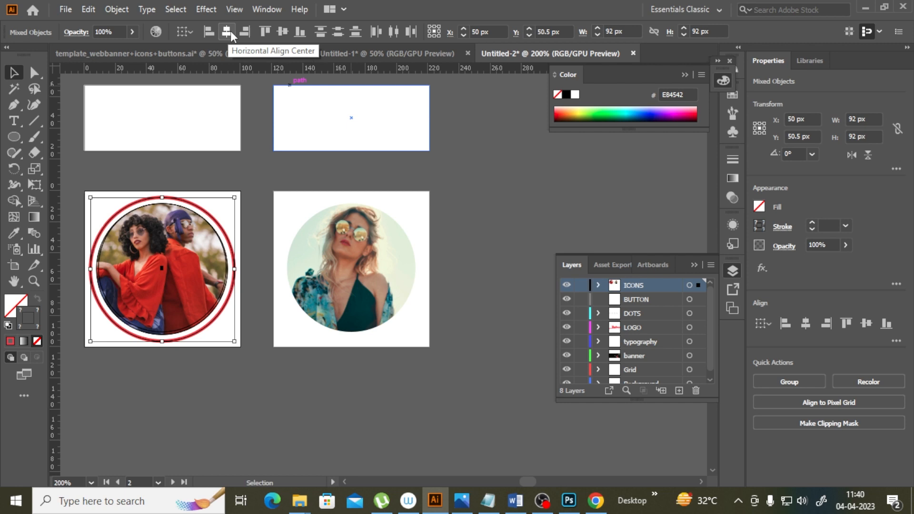
click(284, 31)
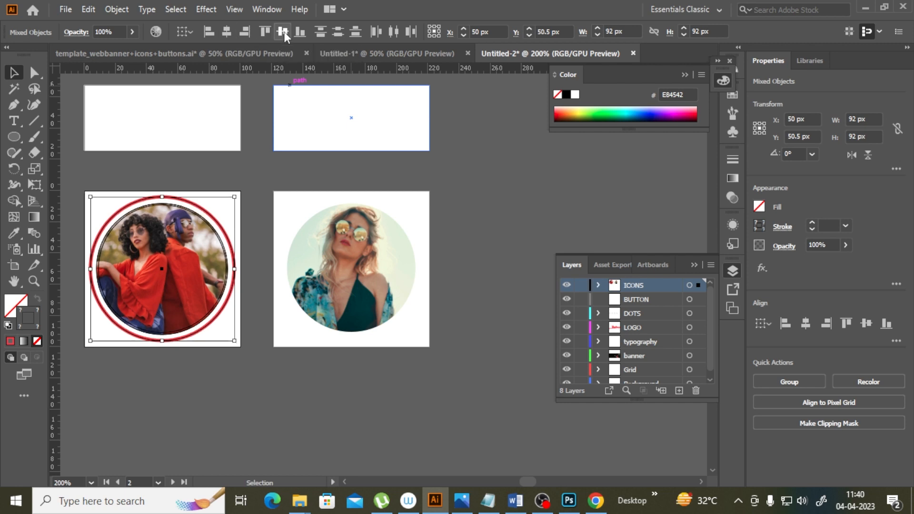
click(222, 379)
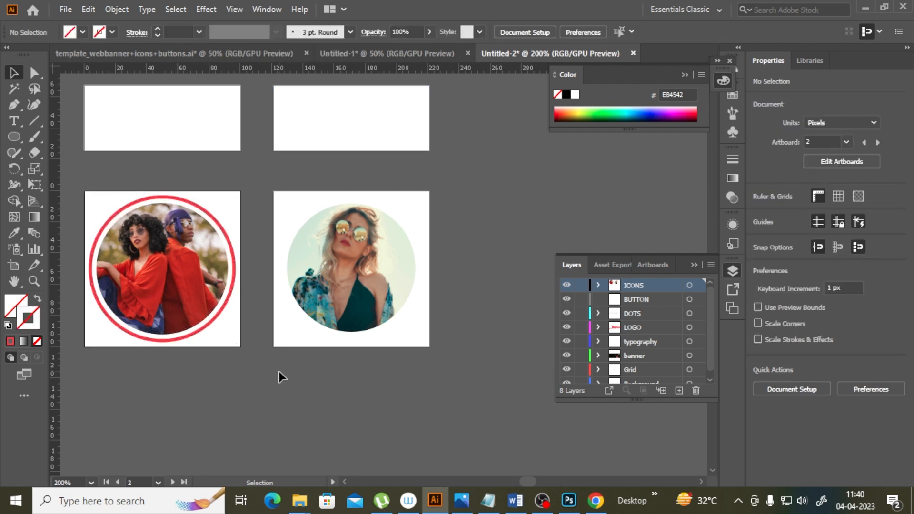
Step: Duplicate the red ring onto the circular photo on the lower-right artboard
click(364, 273)
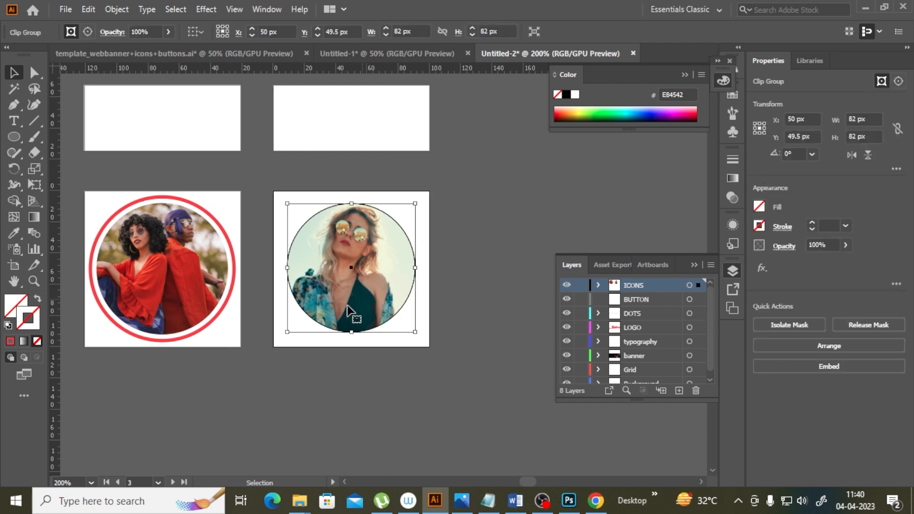
click(231, 167)
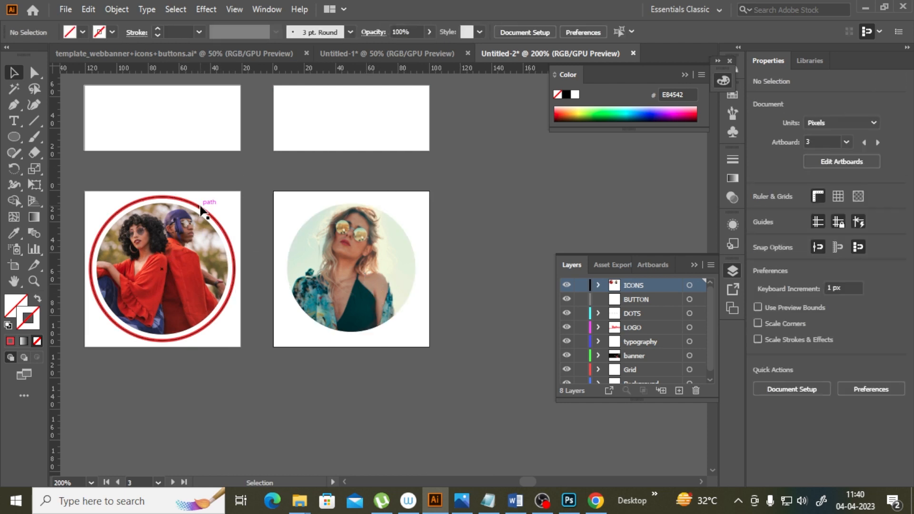
click(201, 212)
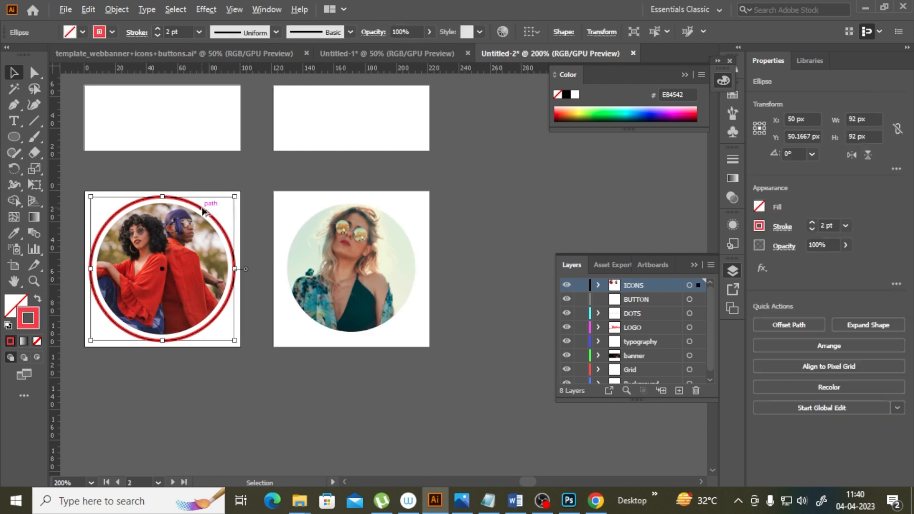
drag(202, 212, 393, 210)
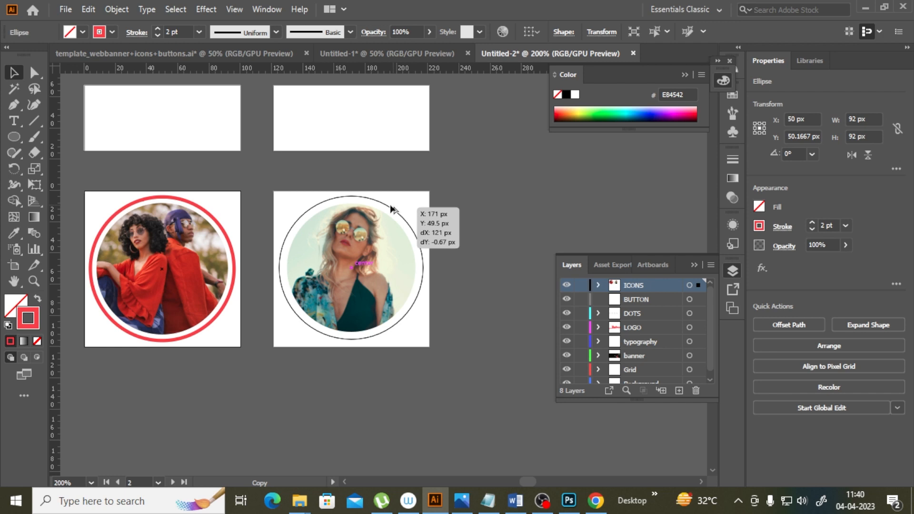
drag(391, 209, 392, 210)
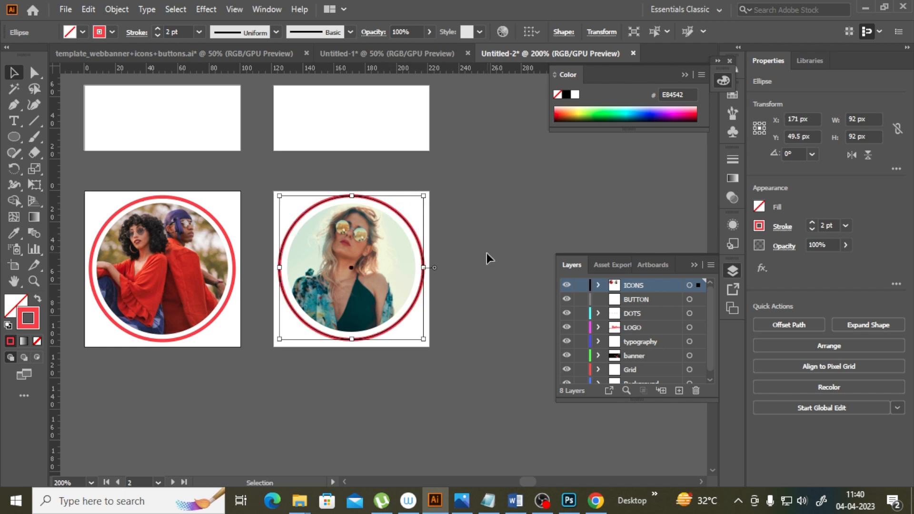
click(473, 261)
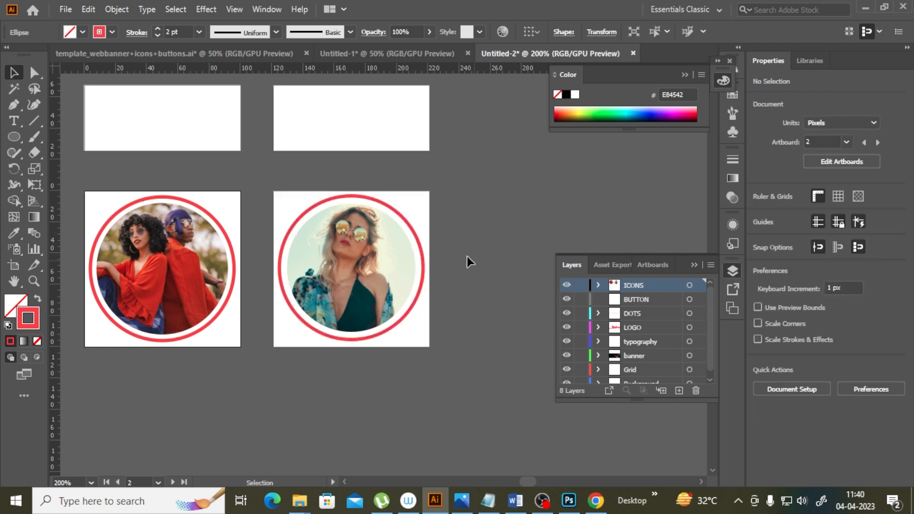
Step: Copy the button colour 03575B from the specifications notes and apply it as the new ring's stroke colour
drag(392, 306, 399, 299)
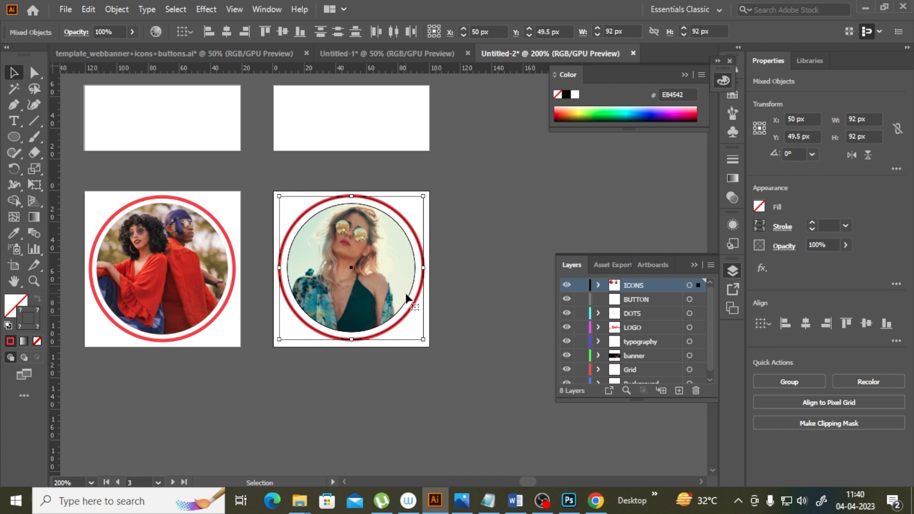
click(478, 237)
click(423, 252)
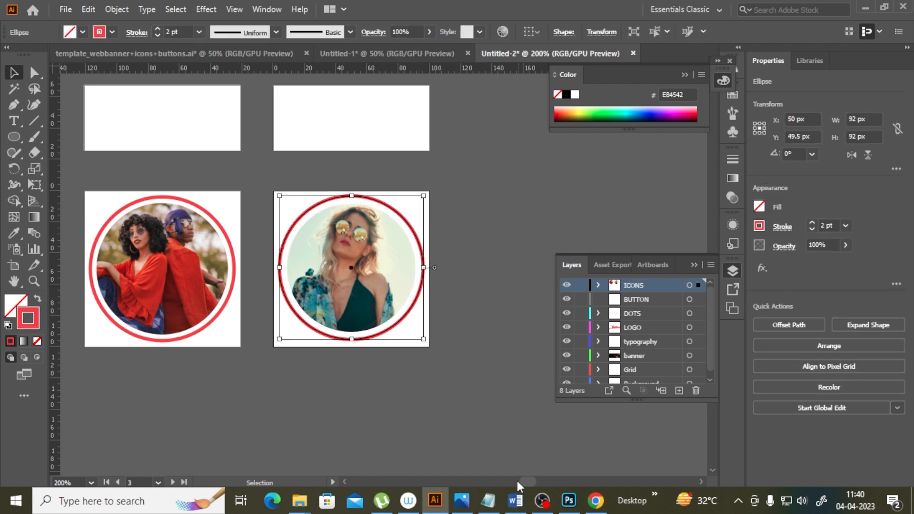
click(488, 500)
click(204, 270)
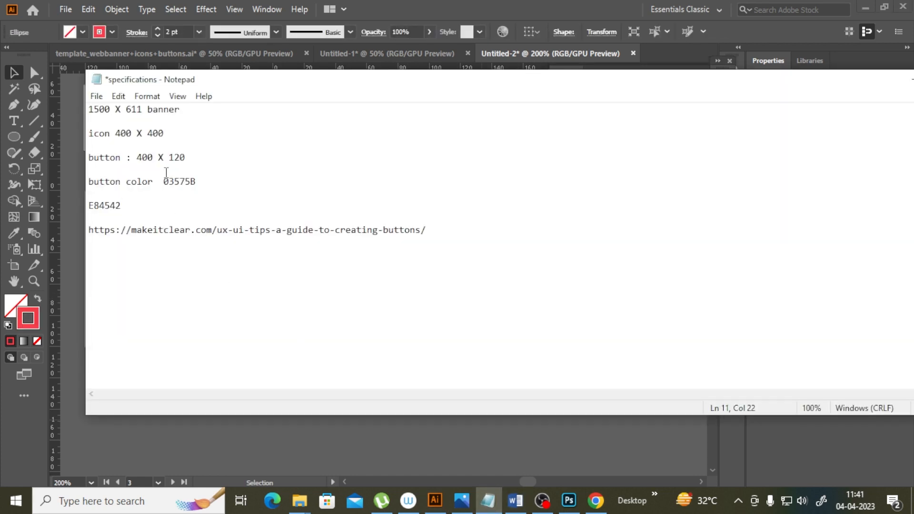
double_click(164, 181)
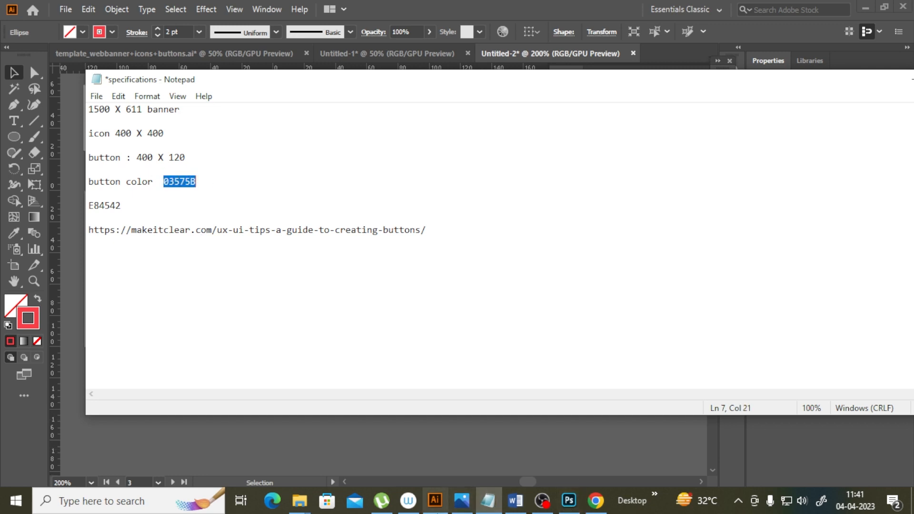
click(435, 500)
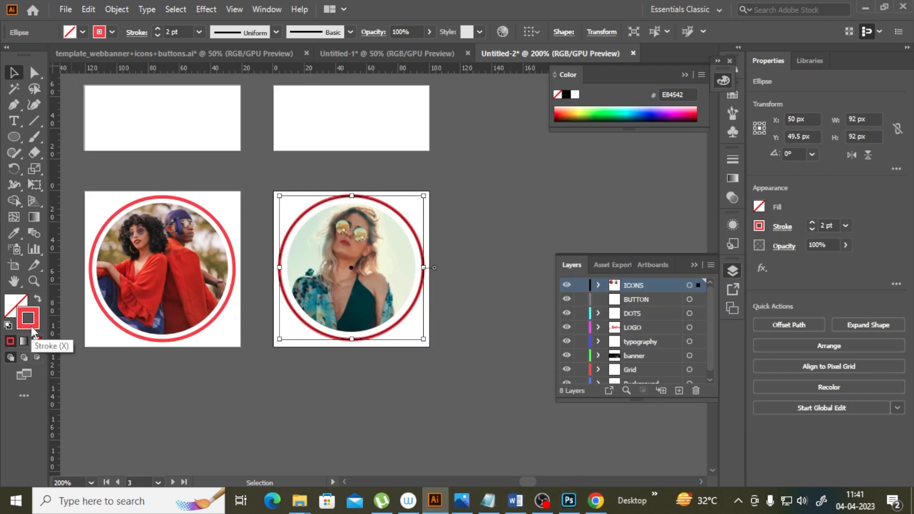
double_click(31, 328)
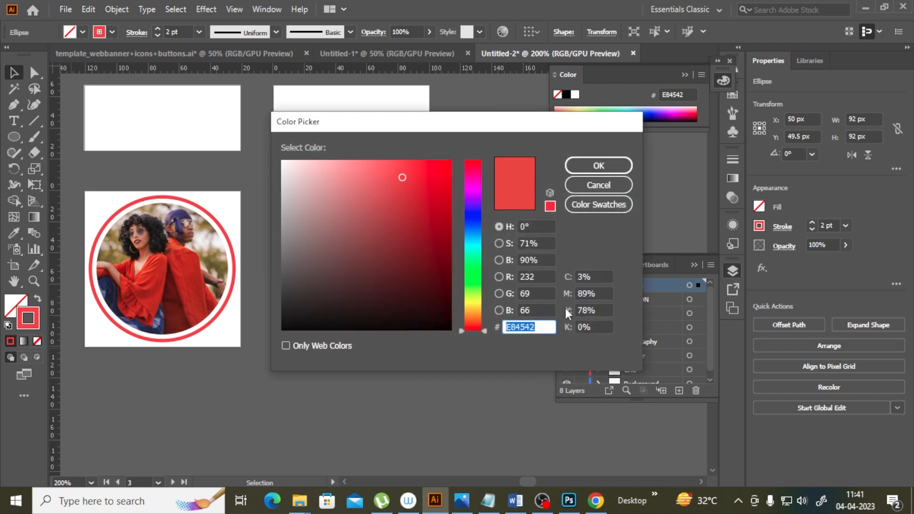
text(03575B)
click(599, 165)
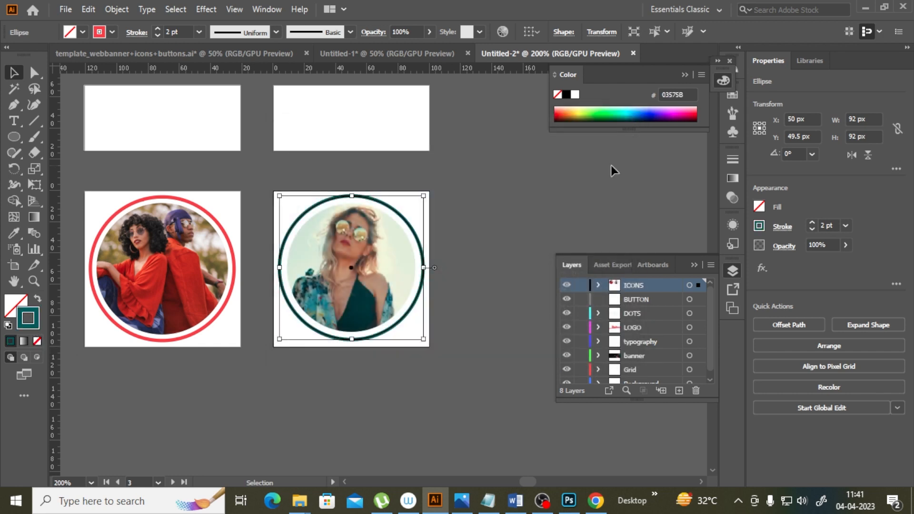
Step: Center the teal ring and its photo horizontally on each other
click(465, 365)
drag(299, 167, 461, 224)
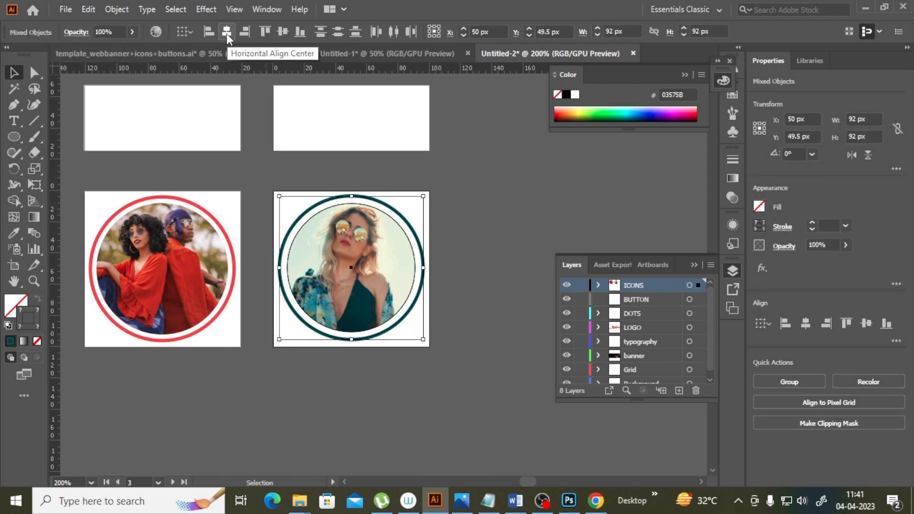
click(198, 83)
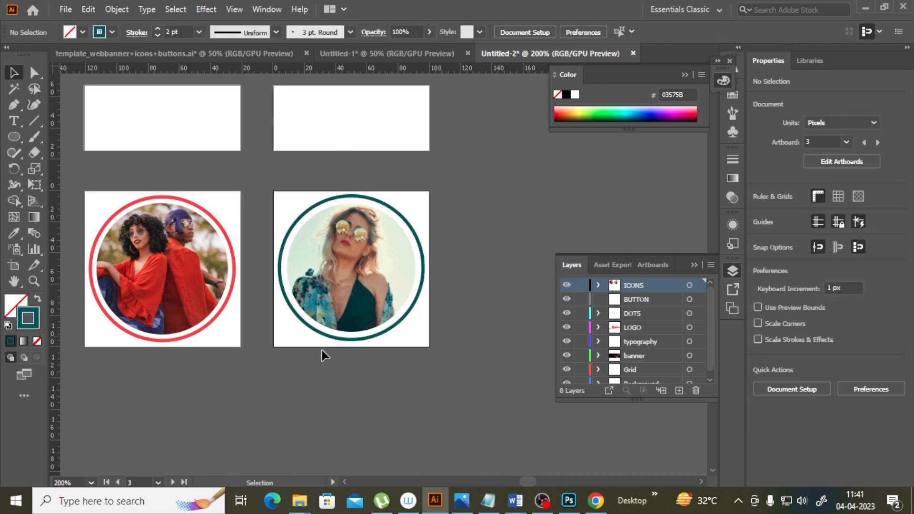
Step: On the BUTTON layer, draw a 100 x 32 px rectangle on the upper-left artboard
scroll(322, 351, up, 2)
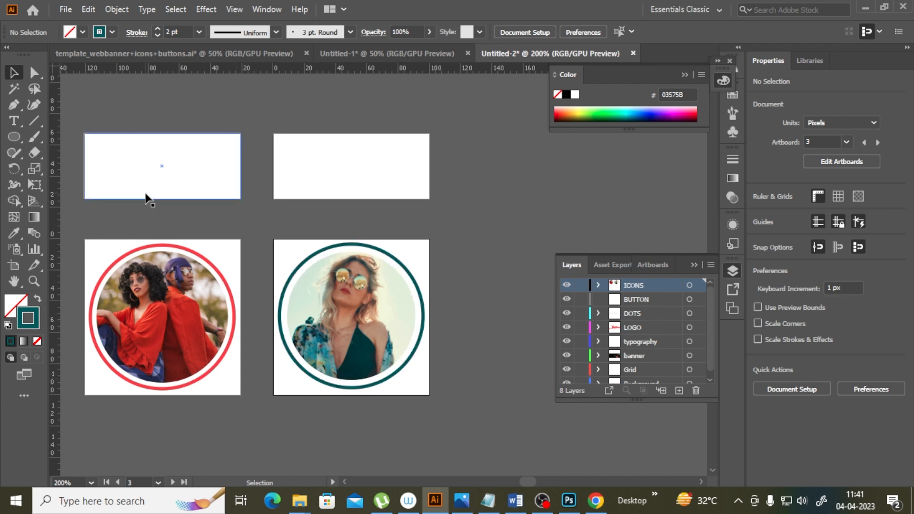
click(639, 300)
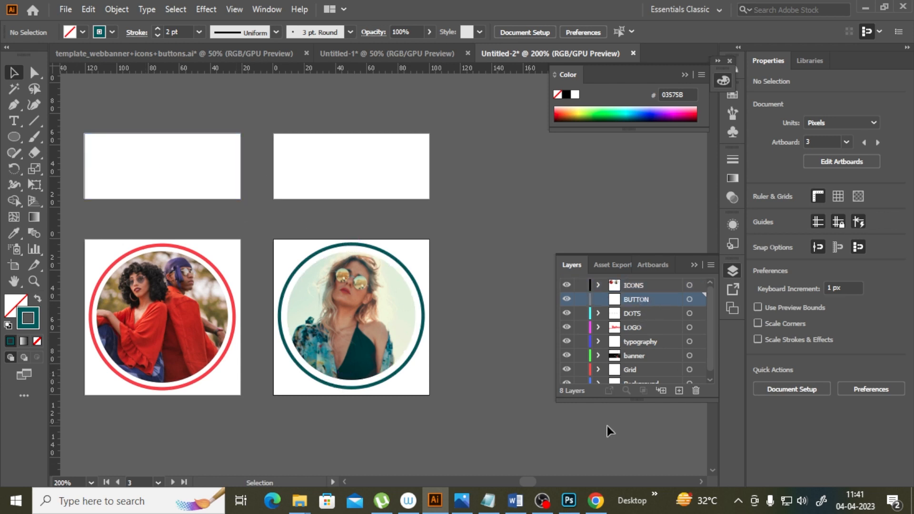
drag(533, 481, 533, 482)
drag(14, 137, 45, 140)
drag(138, 136, 291, 186)
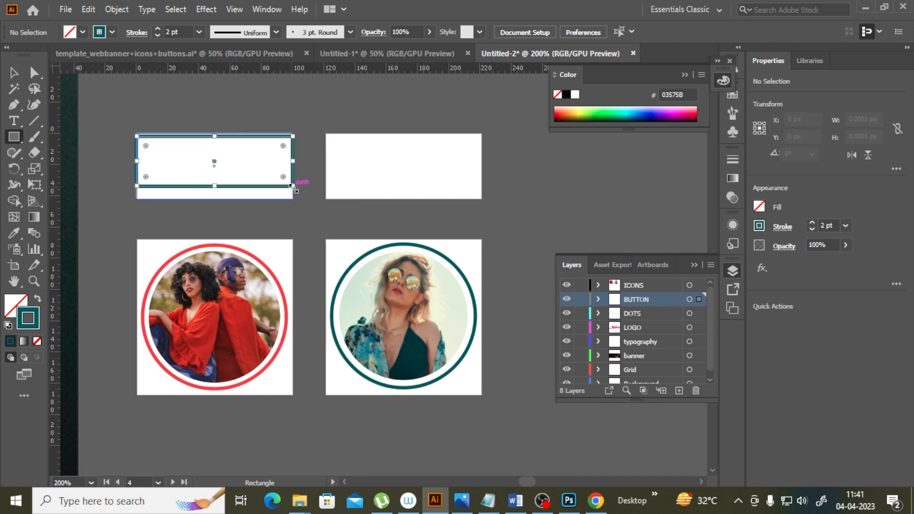
Step: Swap the rectangle's teal stroke into its fill and nudge it down 3 px
click(38, 300)
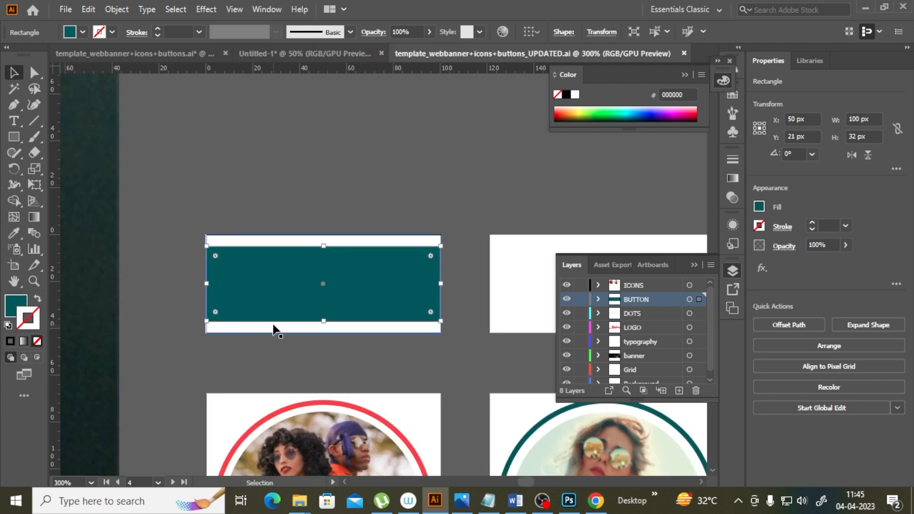
key(Down)
key(Down)
key(Down)
key(Down)
key(Down)
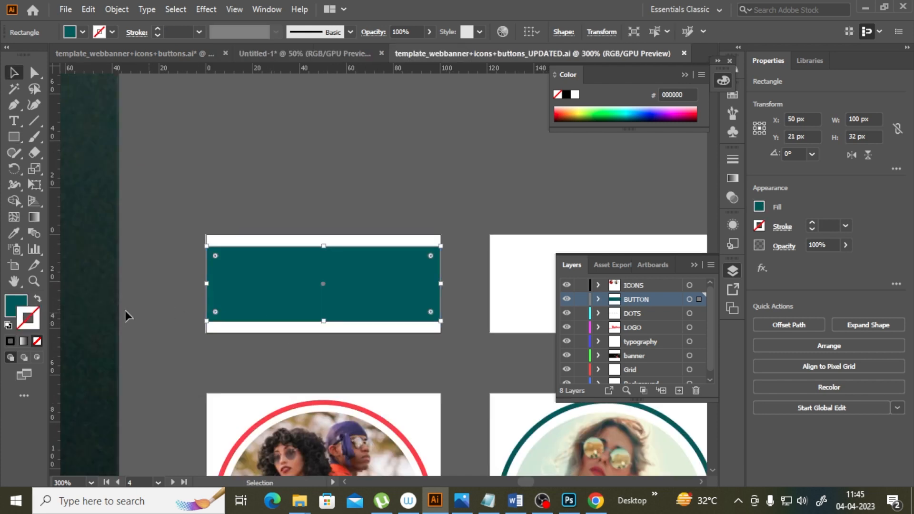
Step: Try rounding the button rectangle's corners to 16 px, then undo the rounding
click(34, 281)
click(245, 276)
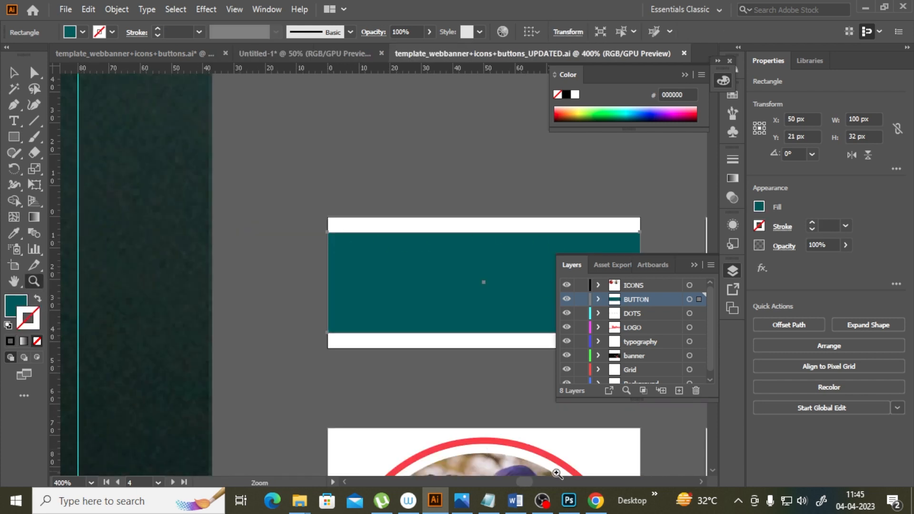
drag(527, 481, 527, 479)
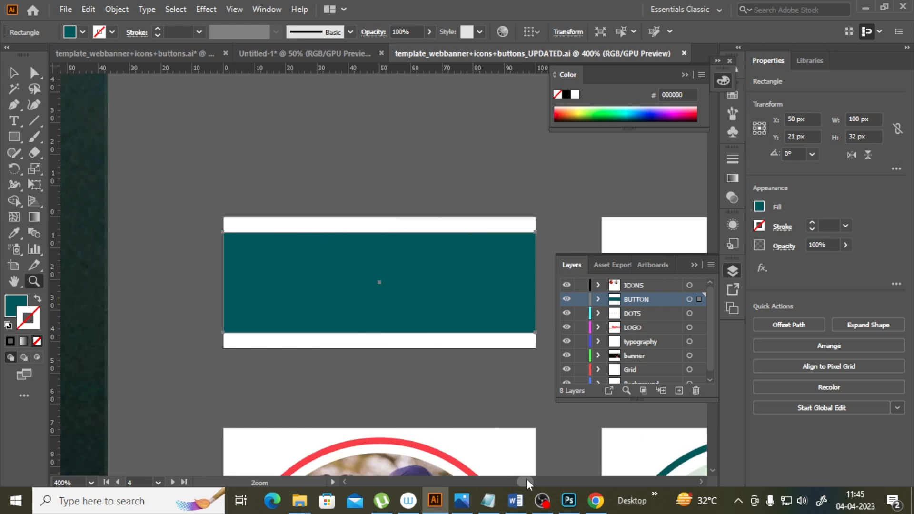
click(15, 74)
click(214, 178)
click(392, 272)
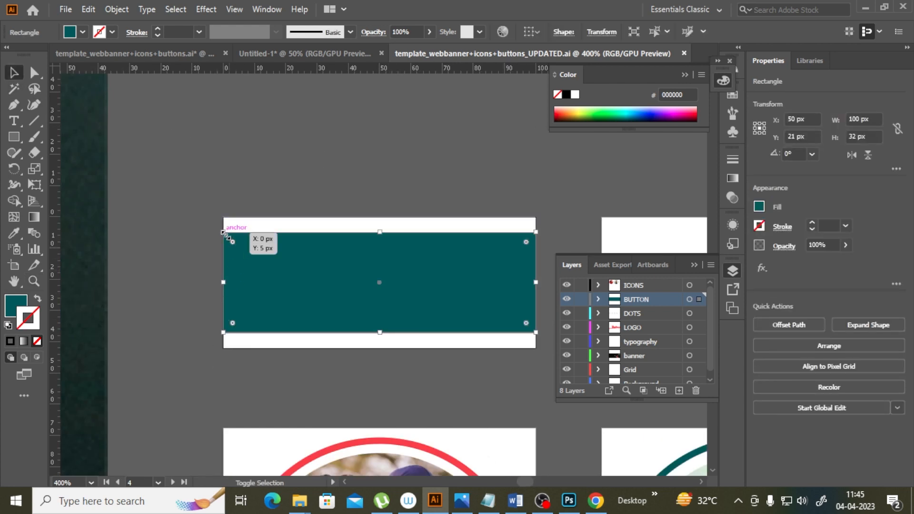
click(34, 72)
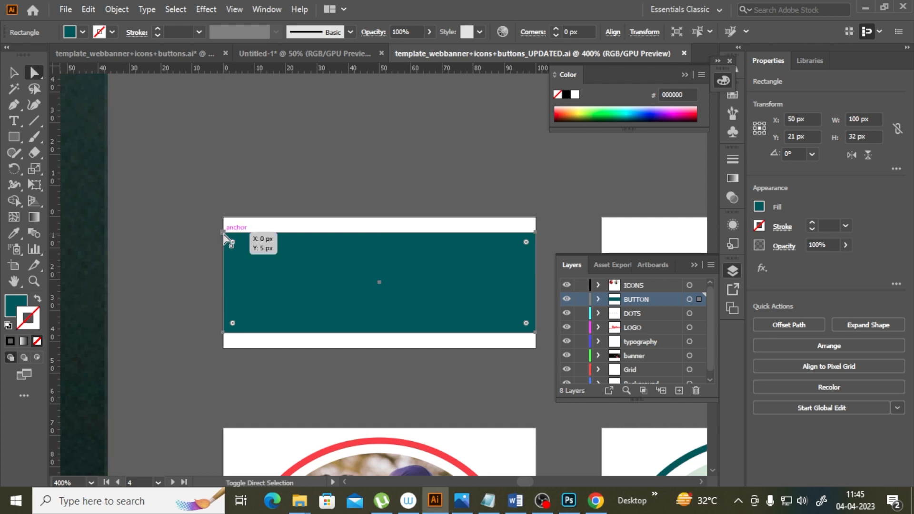
click(225, 234)
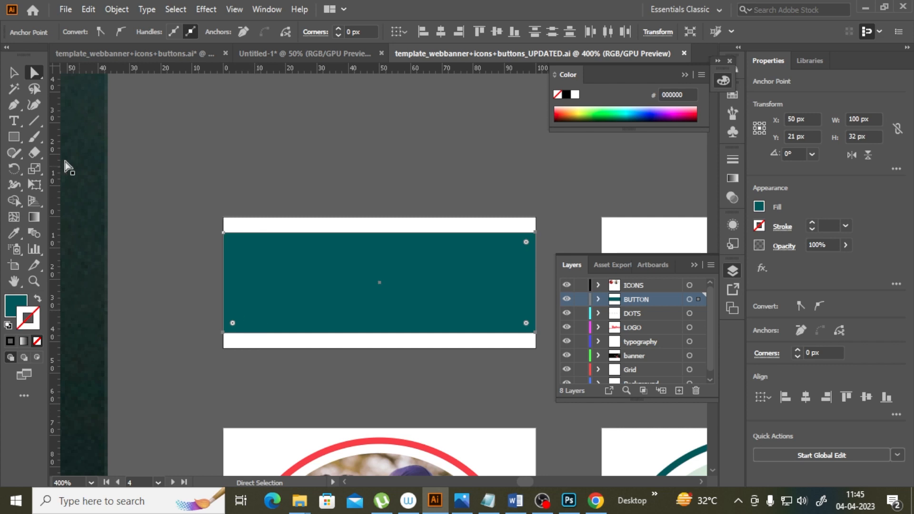
drag(233, 324, 343, 288)
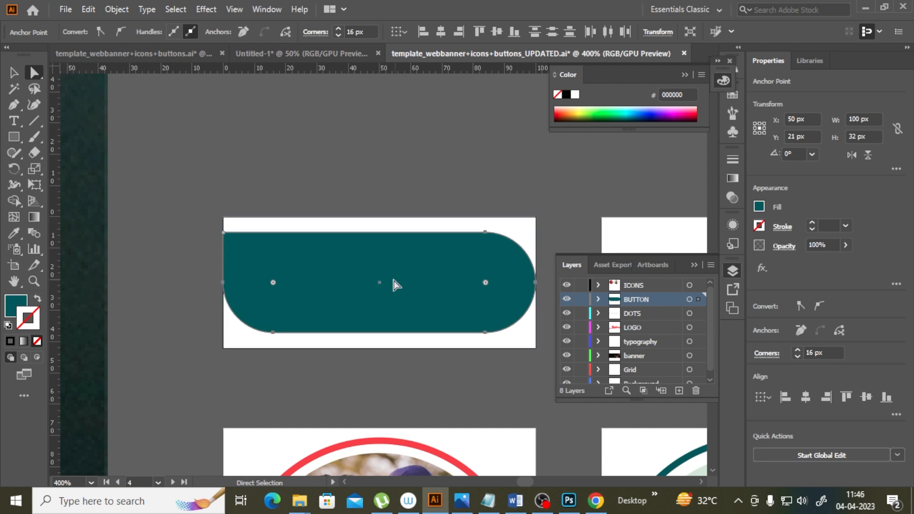
key(ctrl+z)
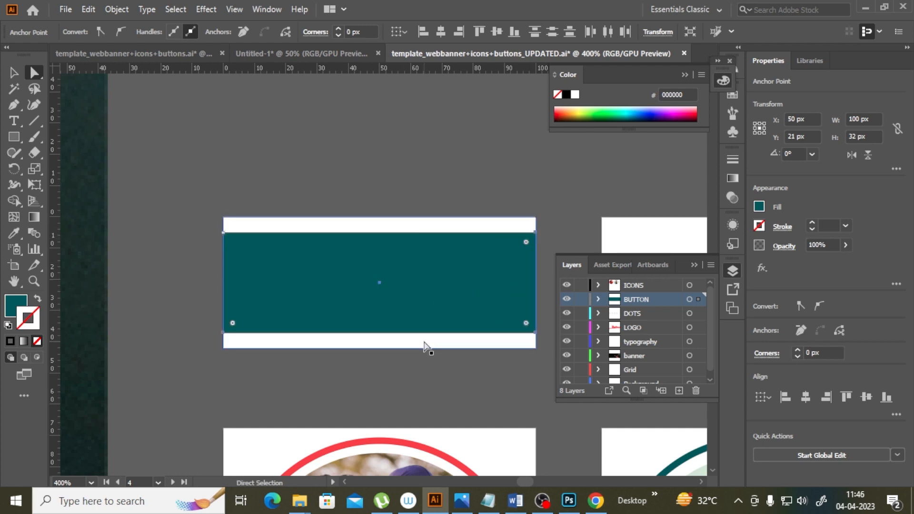
key(ctrl+z)
Step: Try rounding all four corners of the teal button, then undo the rounding
drag(478, 177, 445, 274)
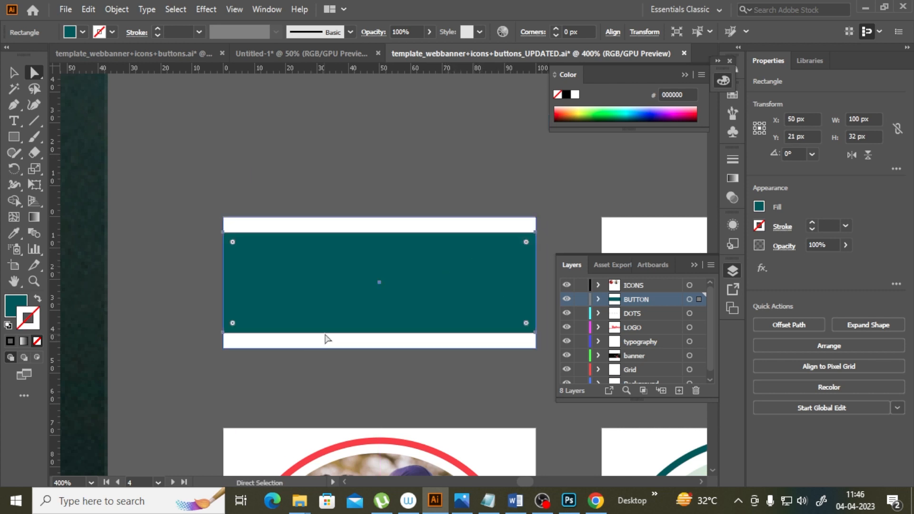
click(535, 334)
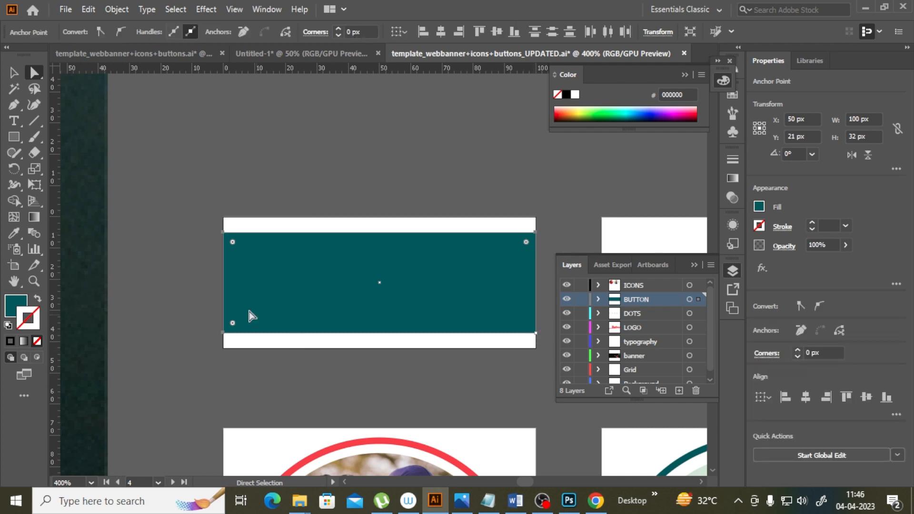
drag(232, 244, 276, 288)
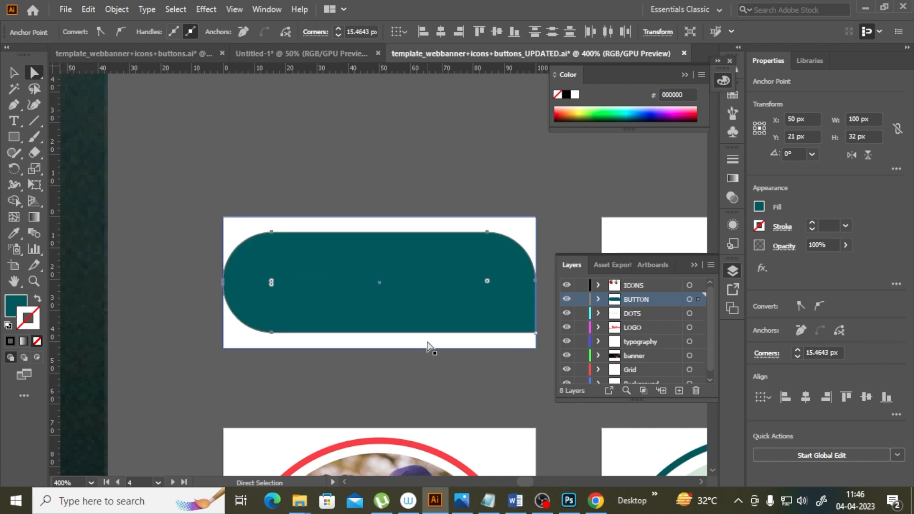
click(13, 72)
click(379, 177)
scroll(466, 262, down, 2)
click(512, 216)
key(ctrl+z)
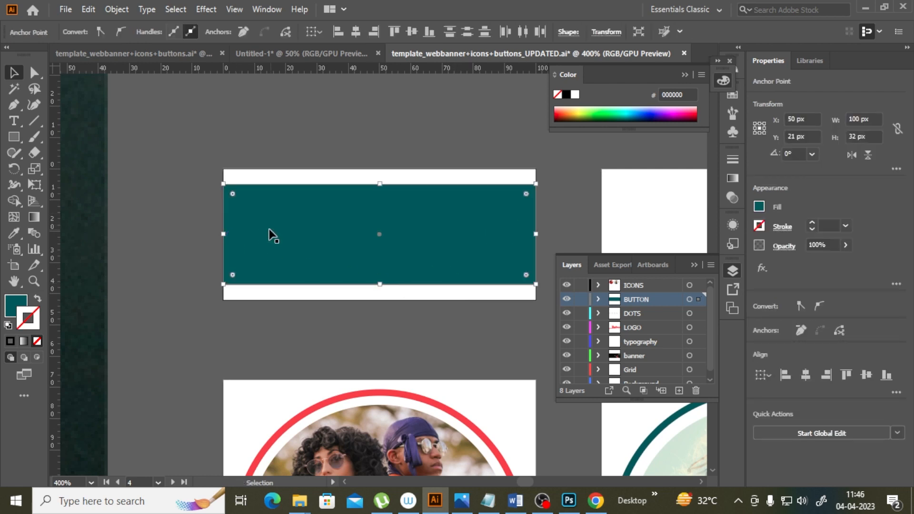
Step: Round the button's bottom-left and top-right corners to about 19.5 px with the corner widget
click(35, 72)
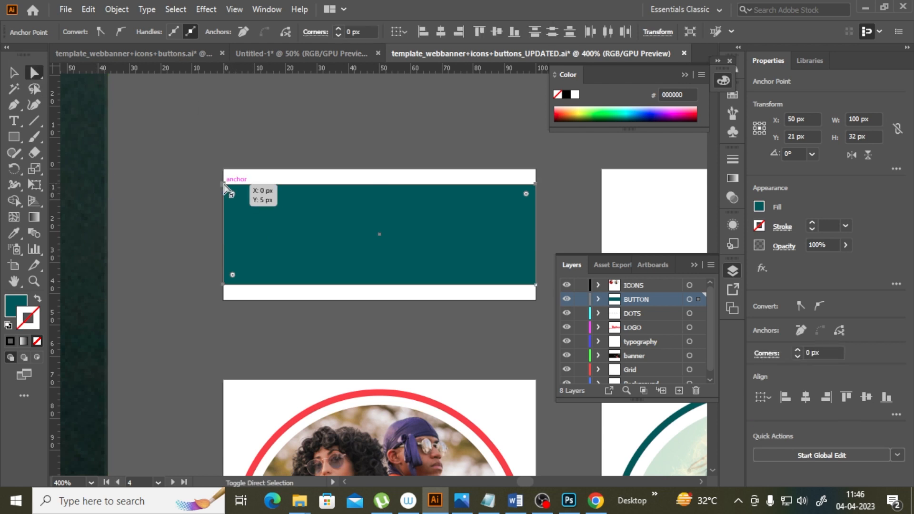
drag(233, 275, 302, 247)
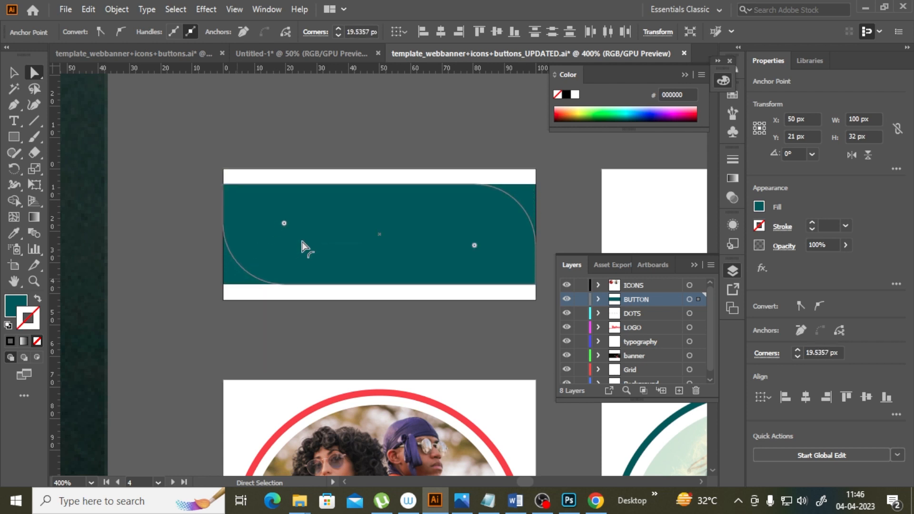
Step: Duplicate the rounded button onto the next artboard to the right
click(15, 75)
click(267, 141)
scroll(357, 263, down, 2)
click(339, 268)
drag(327, 267, 513, 269)
Step: Fill the copied button with the red sampled from the red photo ring, removing its stroke
click(13, 233)
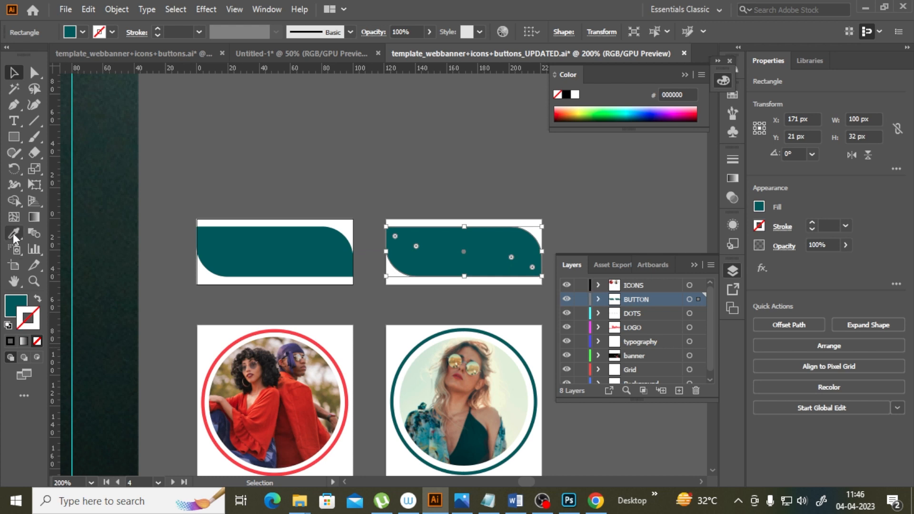
click(337, 357)
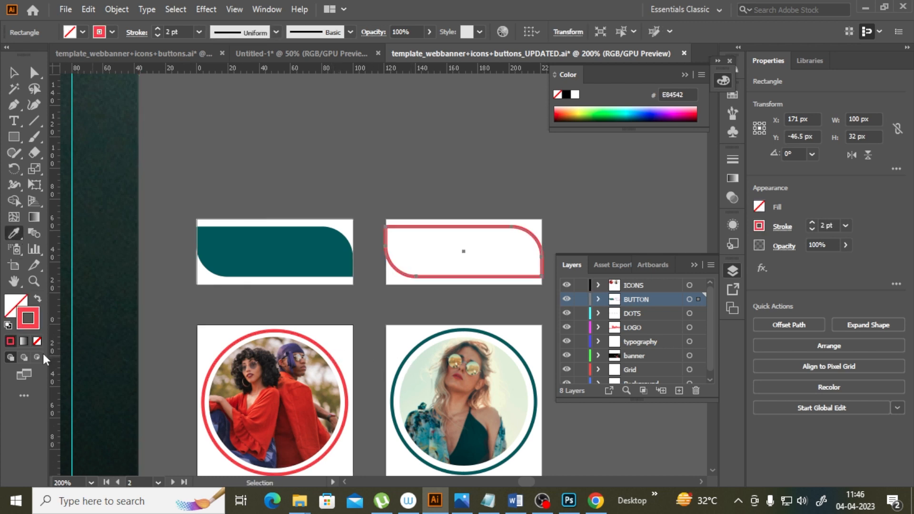
click(37, 299)
Step: Create a text frame above the teal button and type "Sign in" in Montserrat, then select the text
click(14, 72)
click(395, 302)
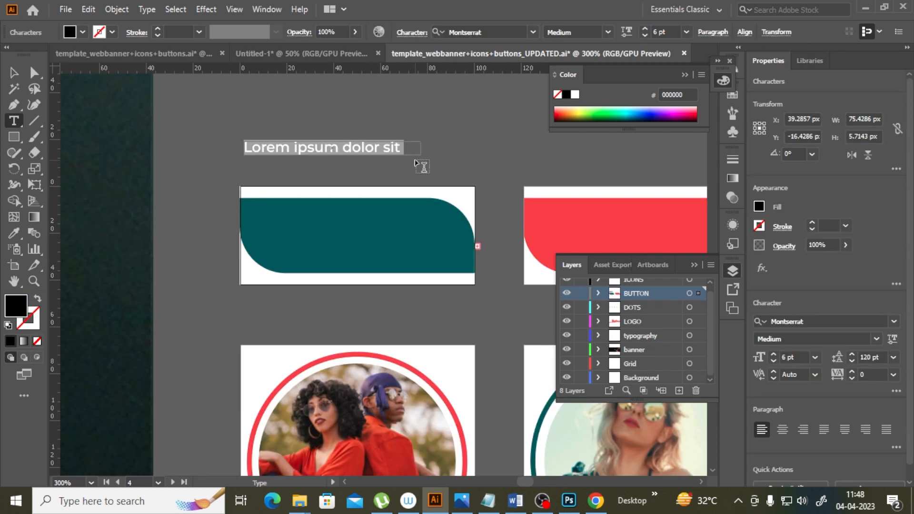
text(S)
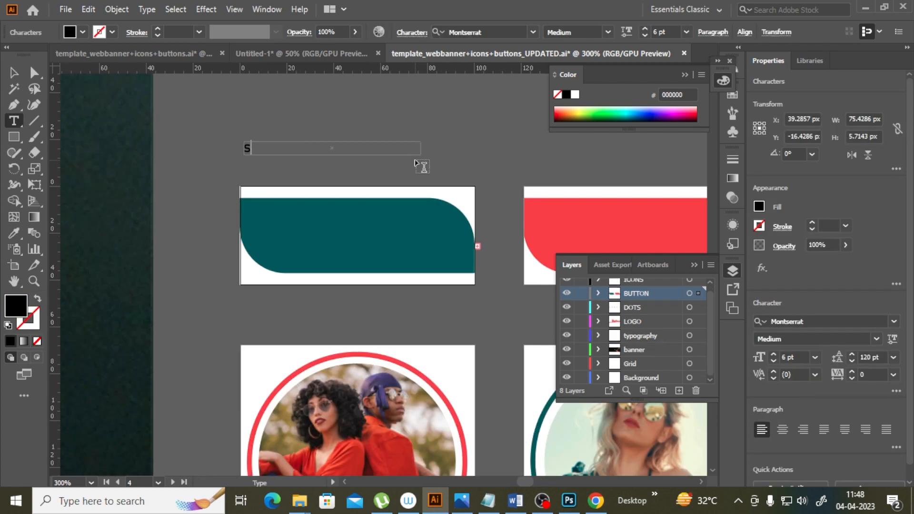
text(Sig)
triple_click(301, 149)
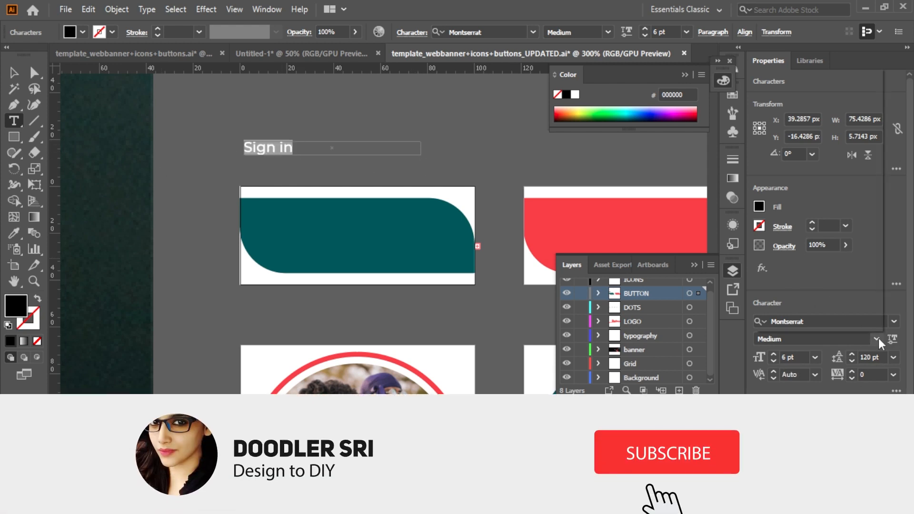
Step: Set the Sign in text's font weight to SemiBold
click(877, 338)
click(789, 163)
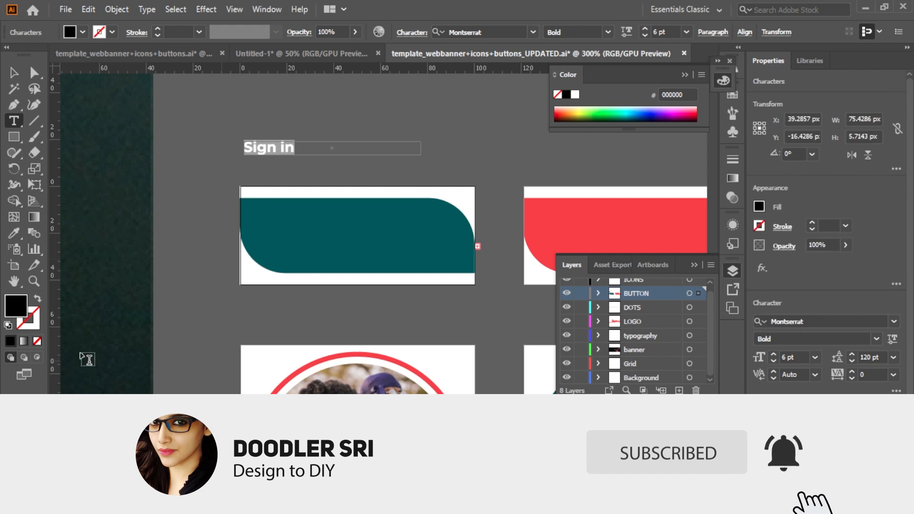
click(876, 338)
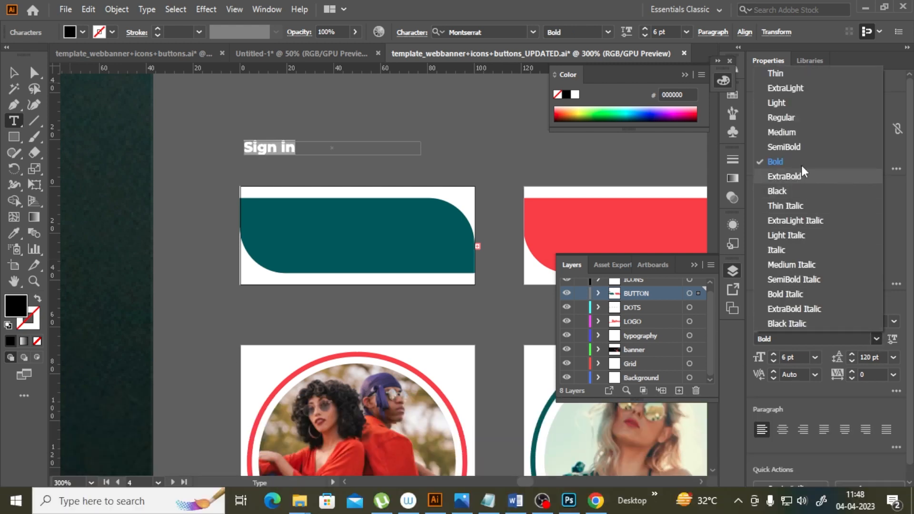
click(805, 148)
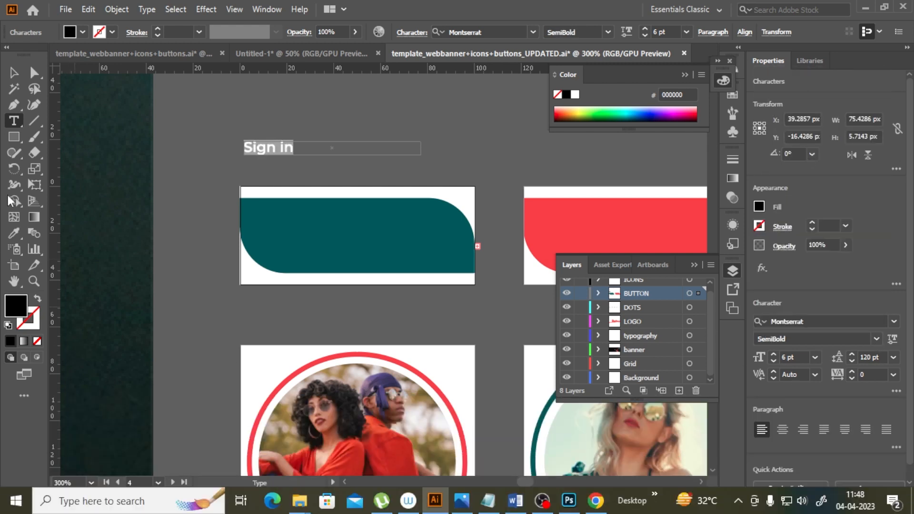
Step: Try setting the Sign in text size to 8 pt, then undo it
click(13, 73)
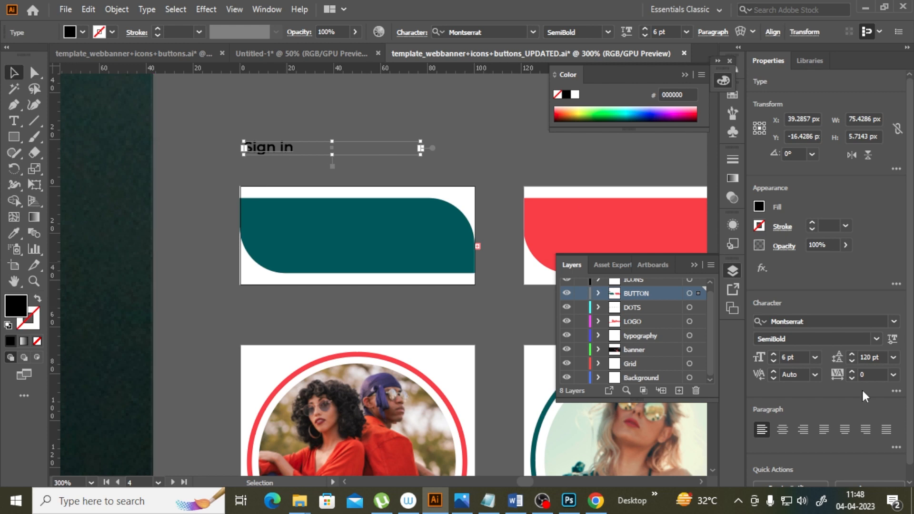
click(815, 358)
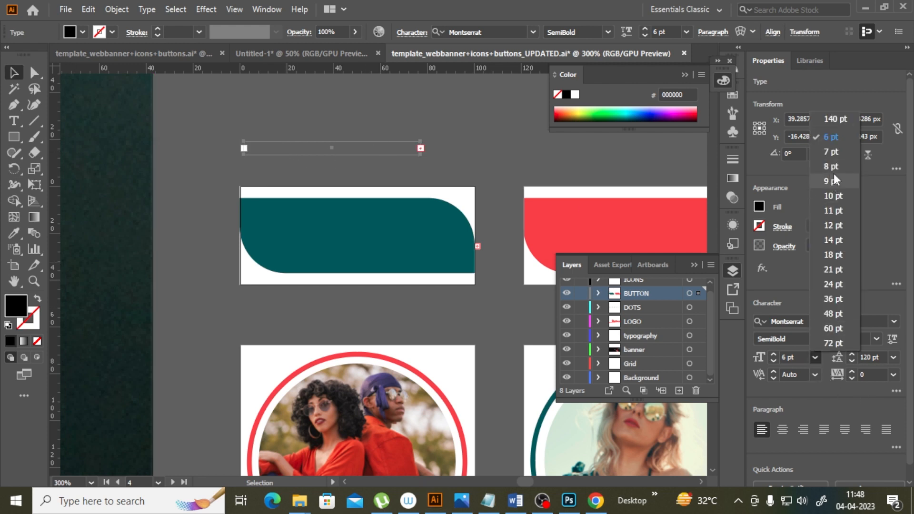
click(834, 164)
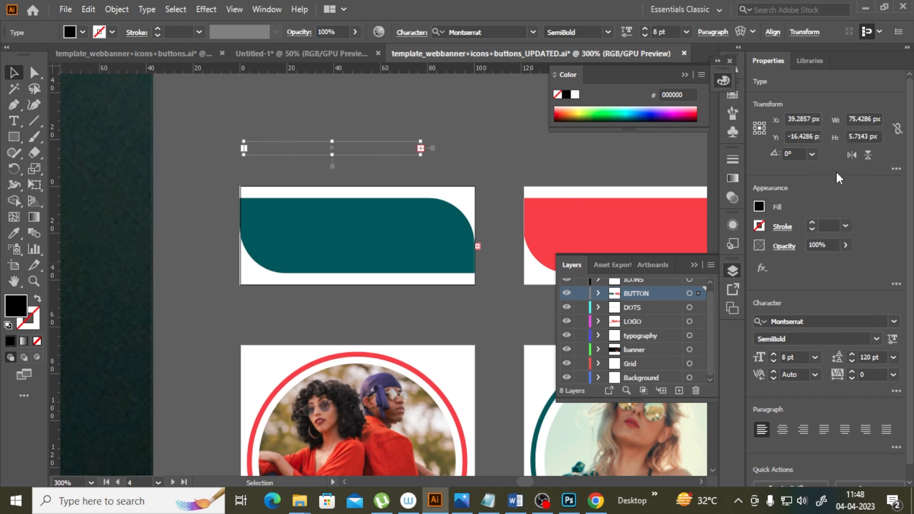
key(ctrl+z)
Step: Select the Sign in text and set its size to 10 pt
click(14, 120)
drag(293, 148, 100, 177)
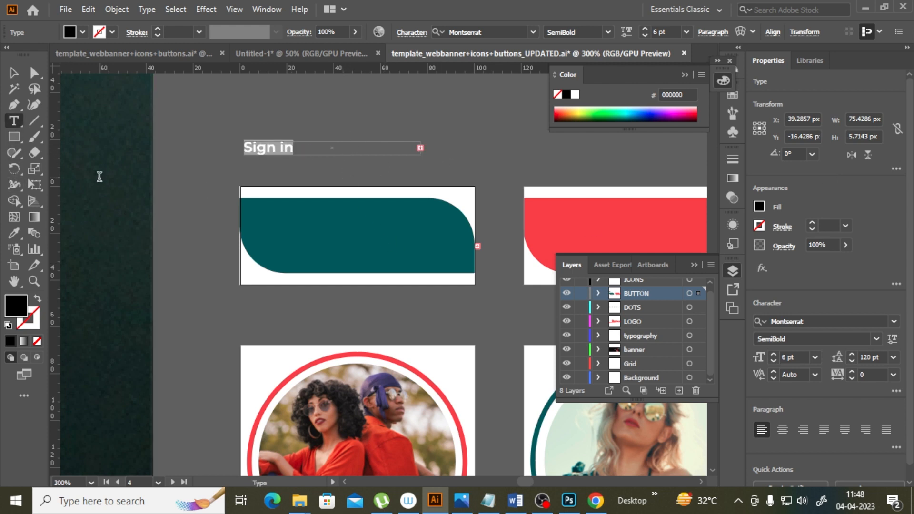
click(818, 356)
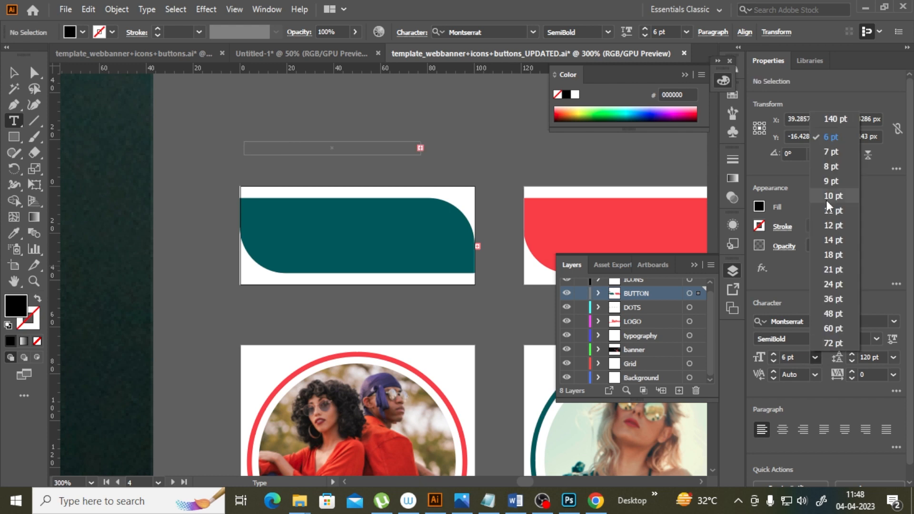
click(838, 198)
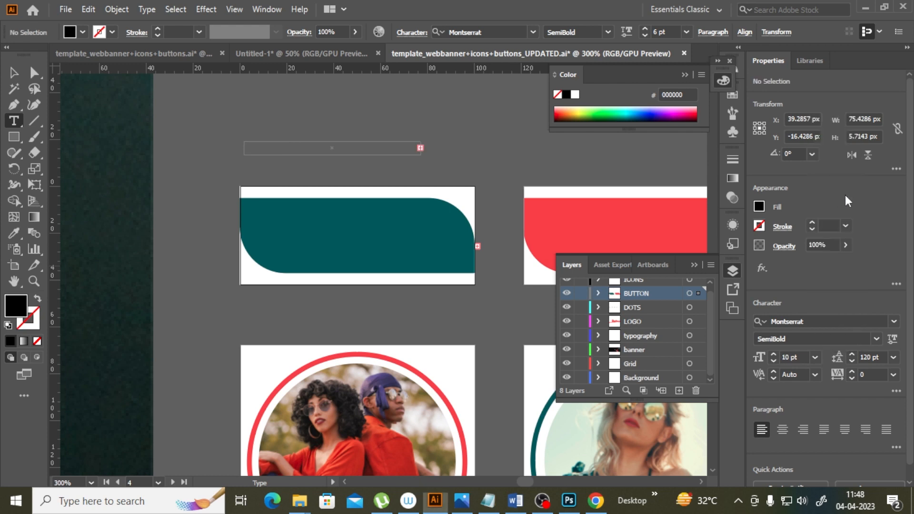
click(14, 73)
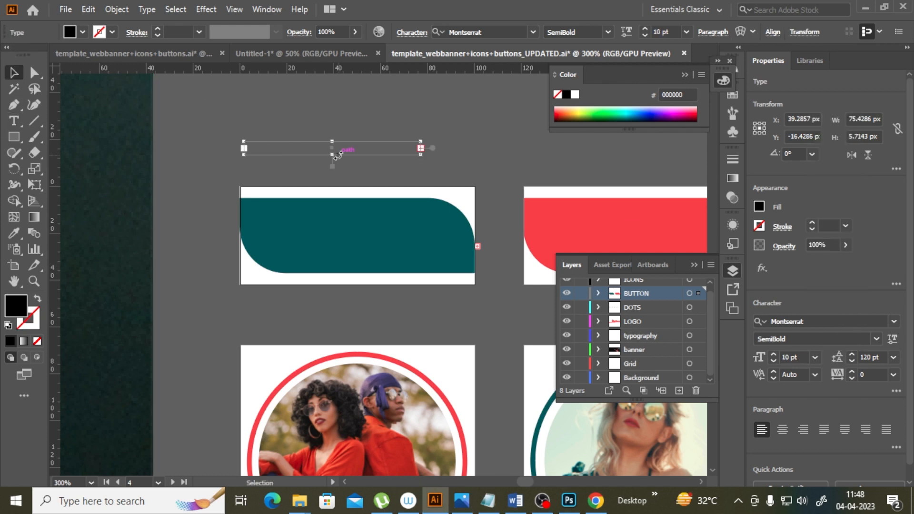
Step: Move the Sign in text onto the teal button and colour it white
drag(334, 156, 380, 238)
click(8, 238)
click(453, 355)
key(v)
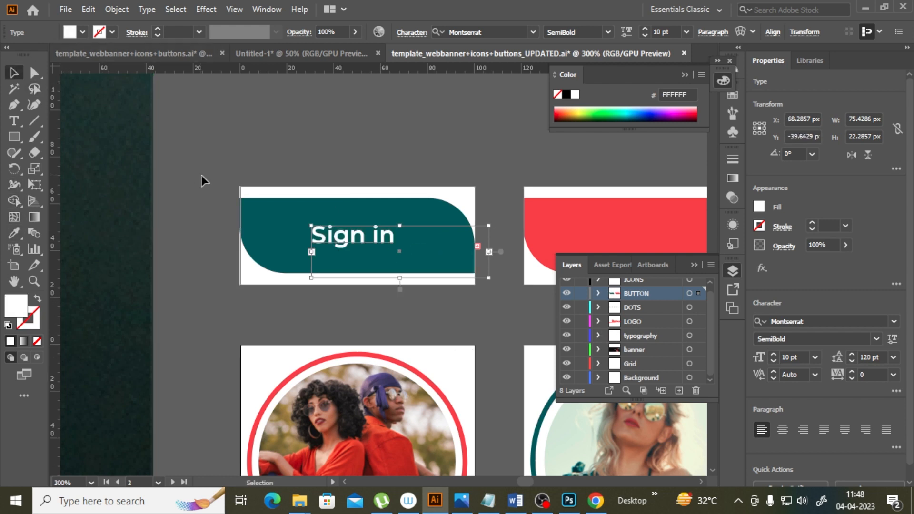
Step: Set the Sign in text's tracking to -25
click(198, 175)
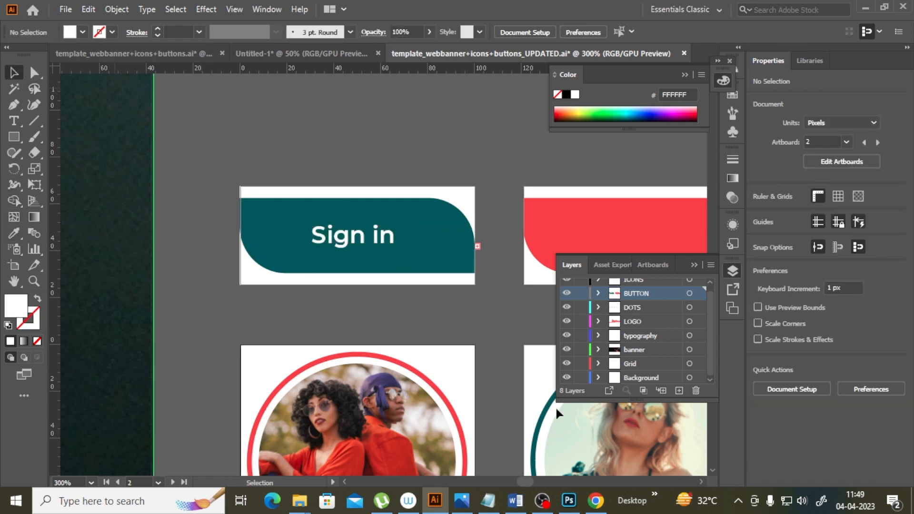
click(386, 242)
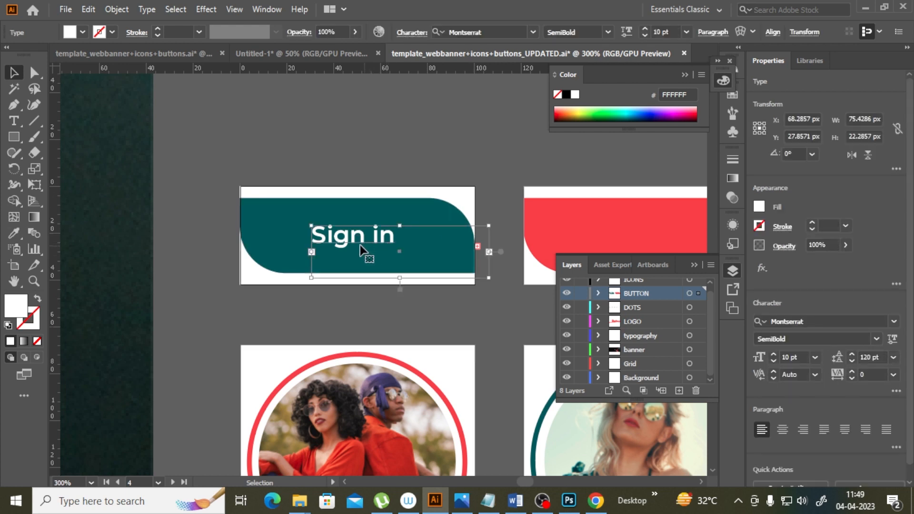
click(894, 375)
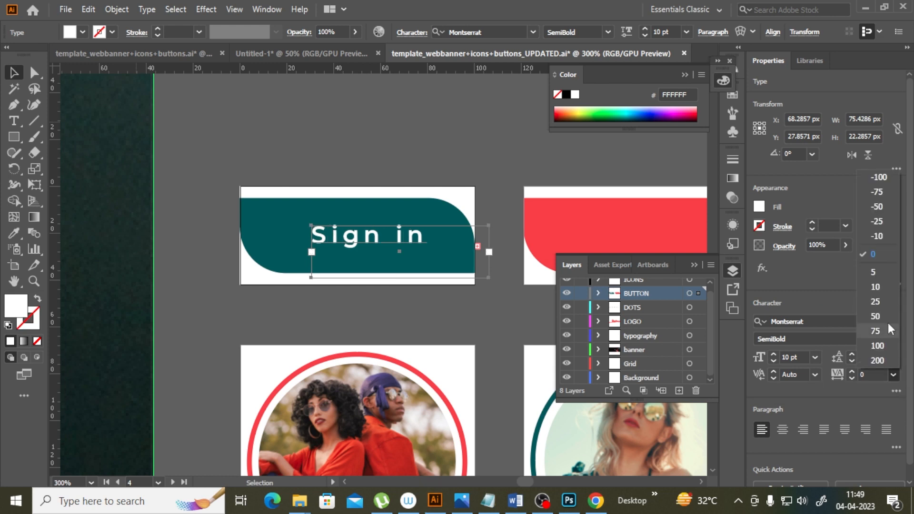
click(882, 222)
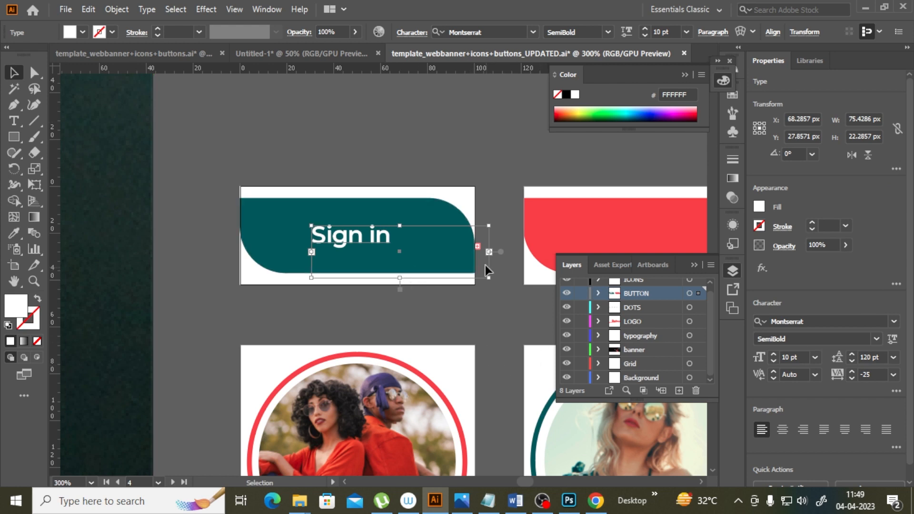
Step: Shrink the Sign in text frame to fit around the words
drag(491, 253, 408, 252)
drag(359, 277, 359, 258)
Step: Duplicate the Sign in text onto the red button on the next artboard
scroll(524, 478, right, 3)
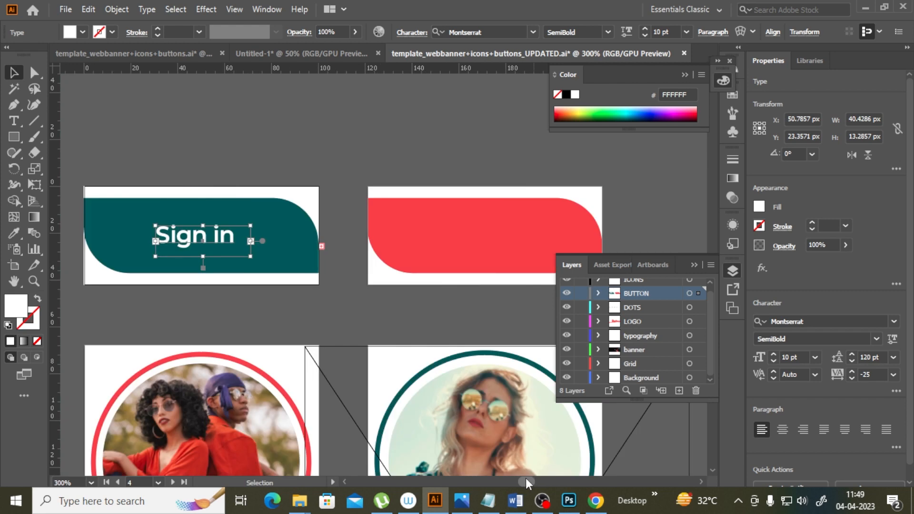
drag(228, 243, 514, 242)
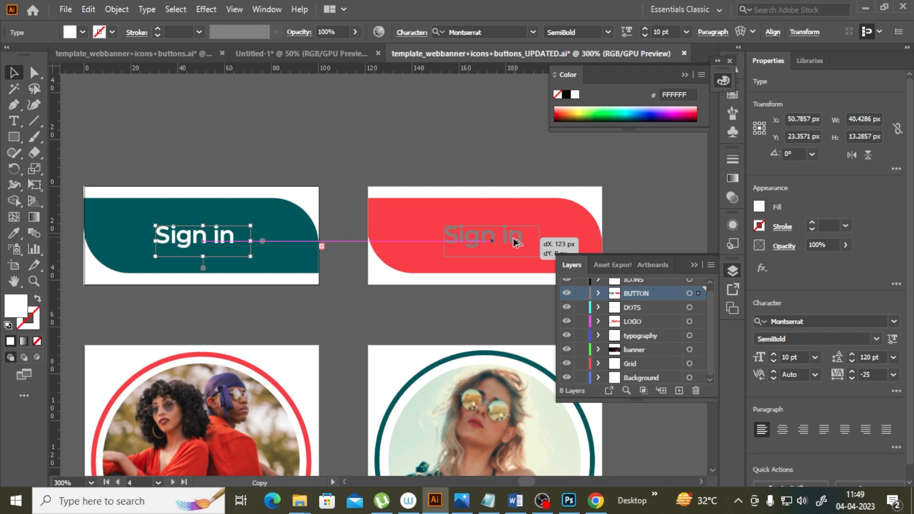
drag(514, 241, 516, 241)
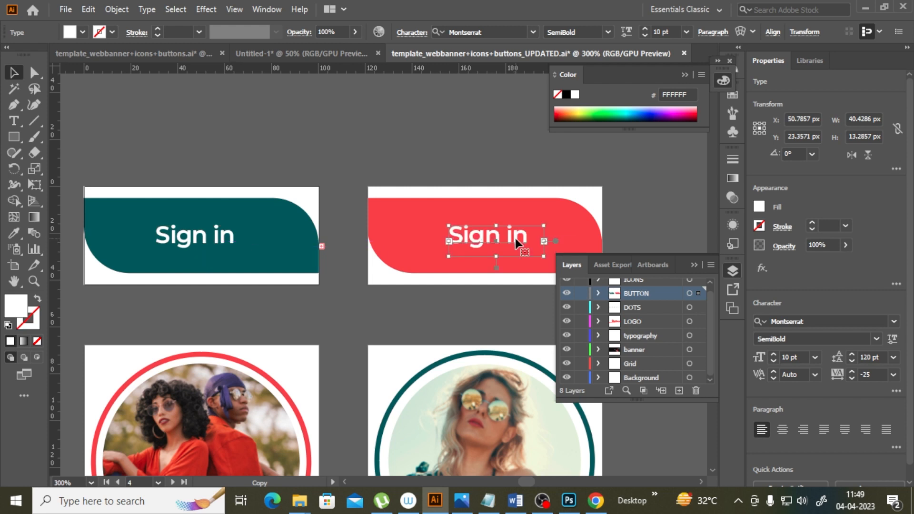
Step: Replace the copied text on the red button with "Add to Cart"
click(14, 120)
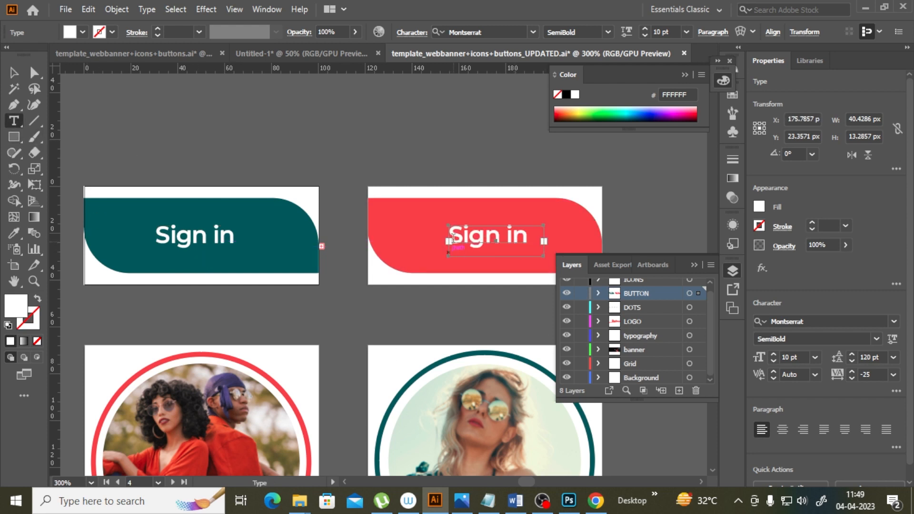
drag(452, 229, 593, 243)
key(BackSpace)
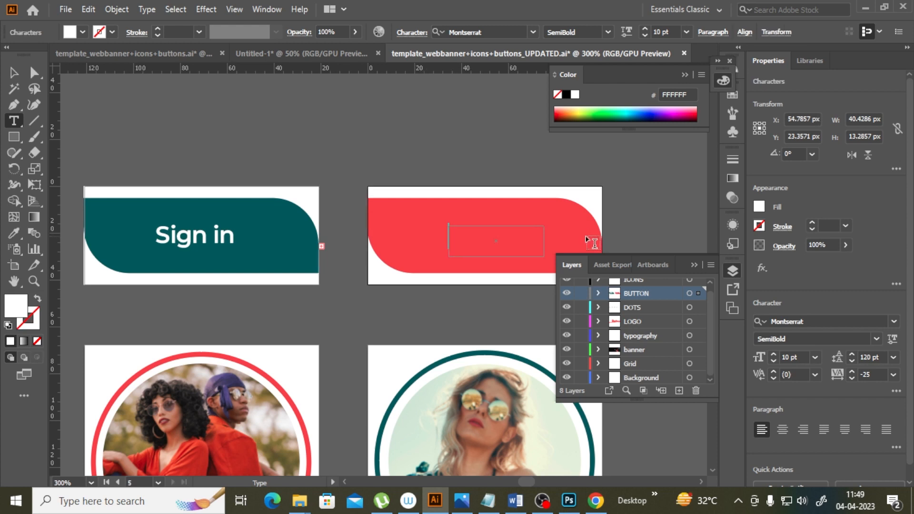
text(a)
key(BackSpace)
text(Add)
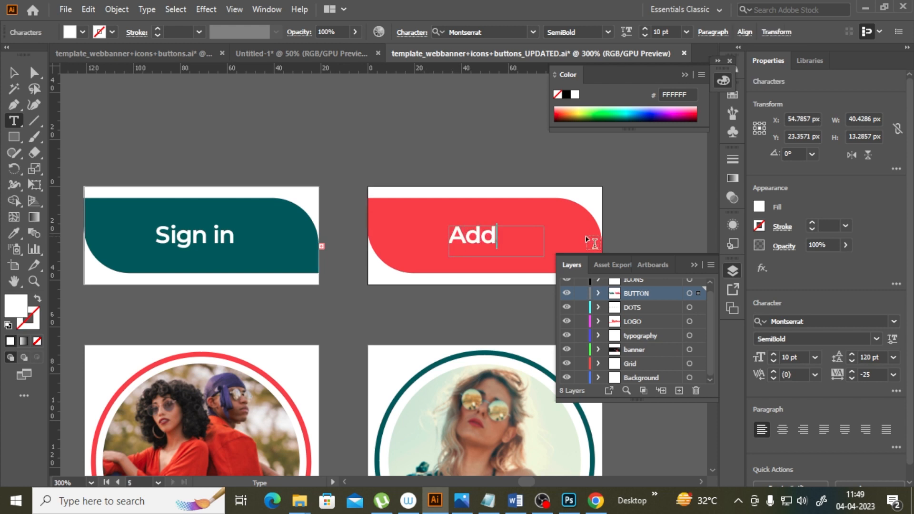
text( to)
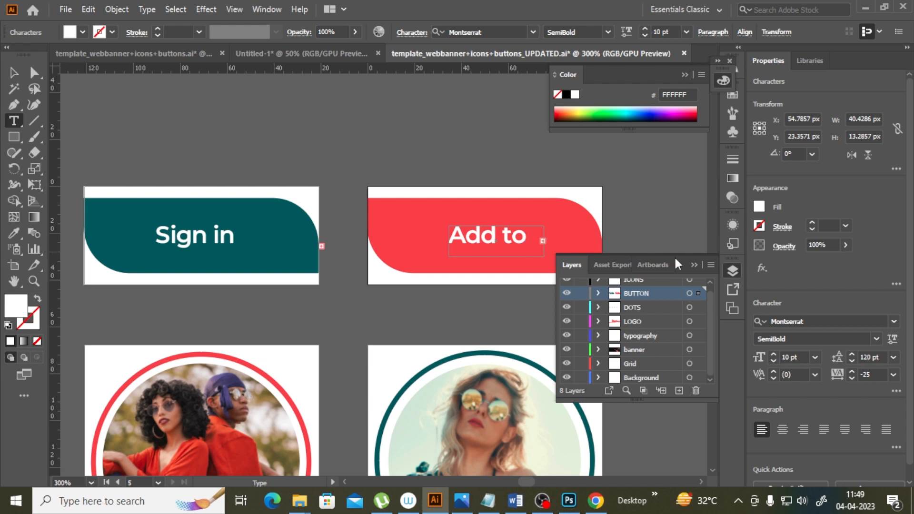
key(Escape)
Step: Resize the Add to Cart text frame to fit its words and deselect it
drag(544, 241, 614, 241)
drag(552, 238, 526, 240)
scroll(548, 228, down, 1)
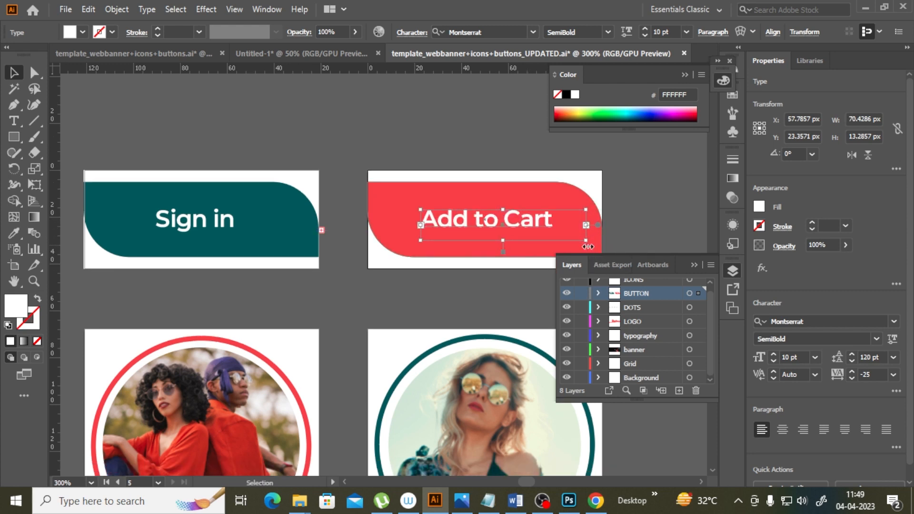
right_click(376, 127)
click(421, 247)
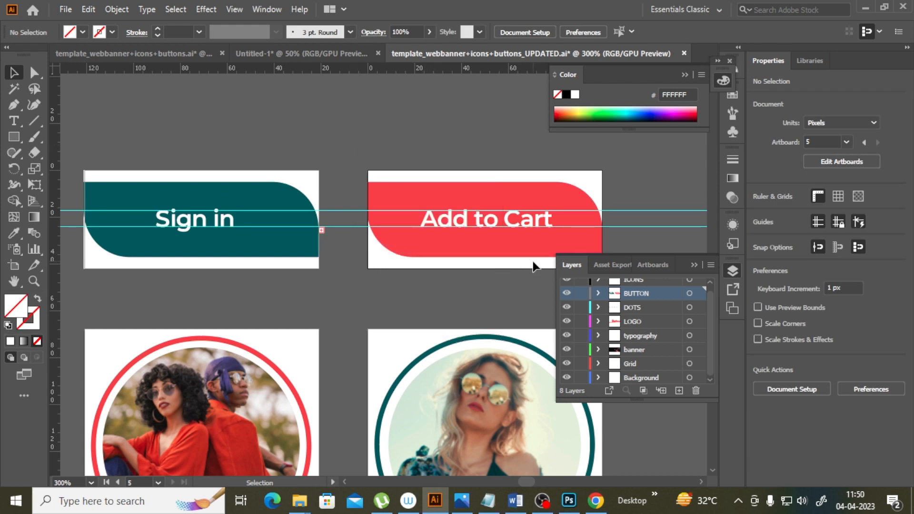
scroll(370, 361, down, 5)
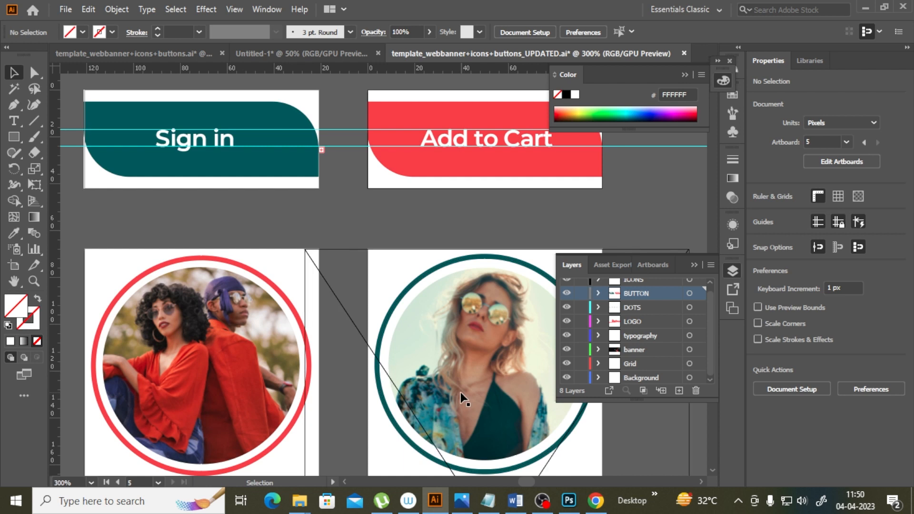
Step: Zoom out and scroll to review the whole banner alongside the button and icon artboards
scroll(461, 392, up, 1)
key(a)
key(ctrl+minus)
key(ctrl+minus)
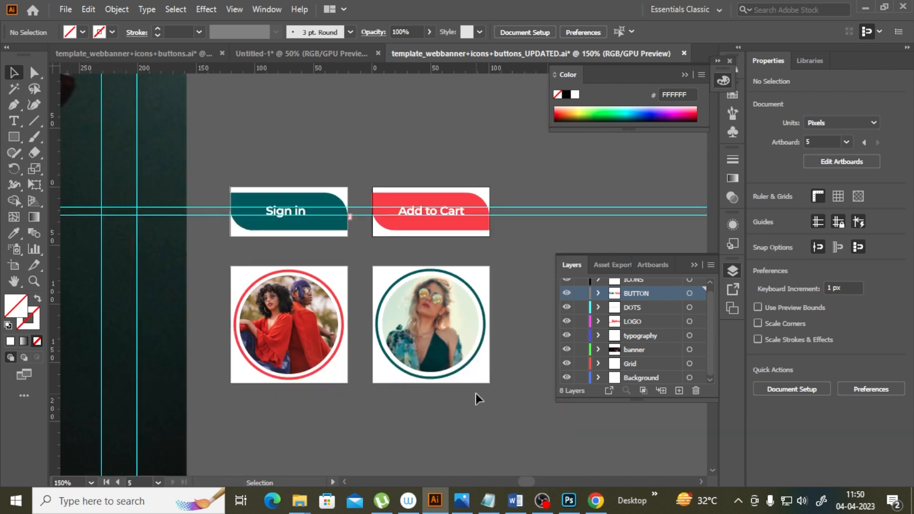
drag(529, 482, 522, 479)
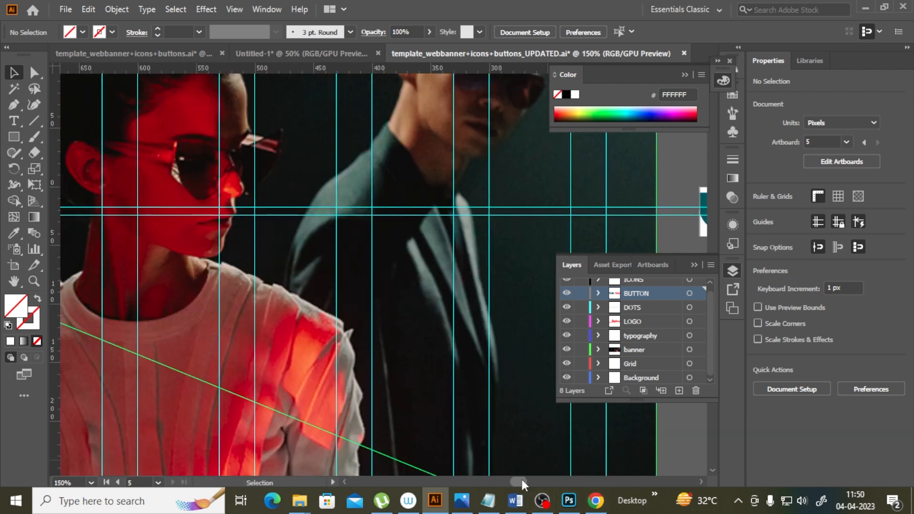
key(ctrl+minus)
key(ctrl+minus)
key(ctrl+minus)
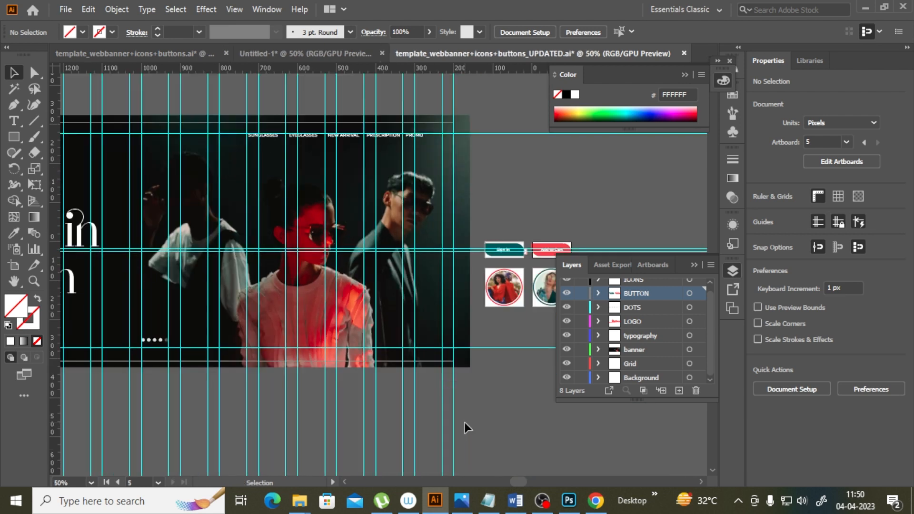
drag(519, 481, 507, 482)
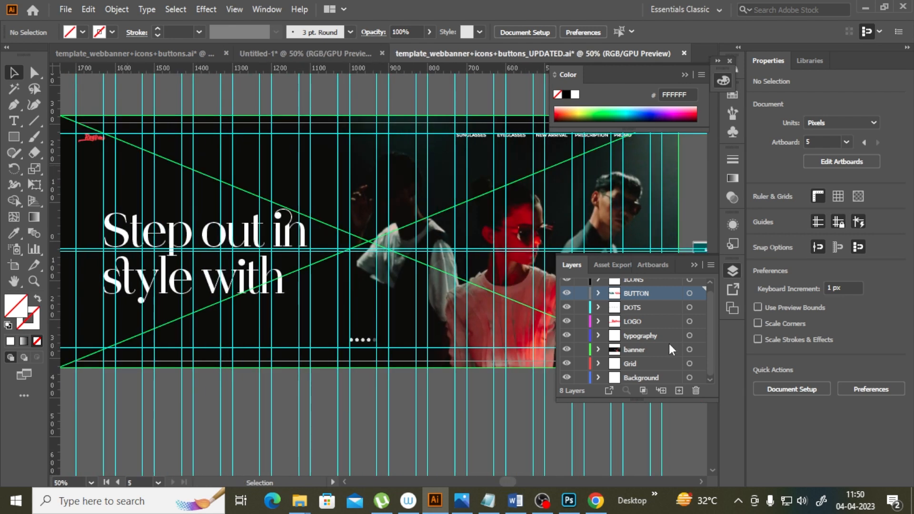
scroll(457, 404, up, 1)
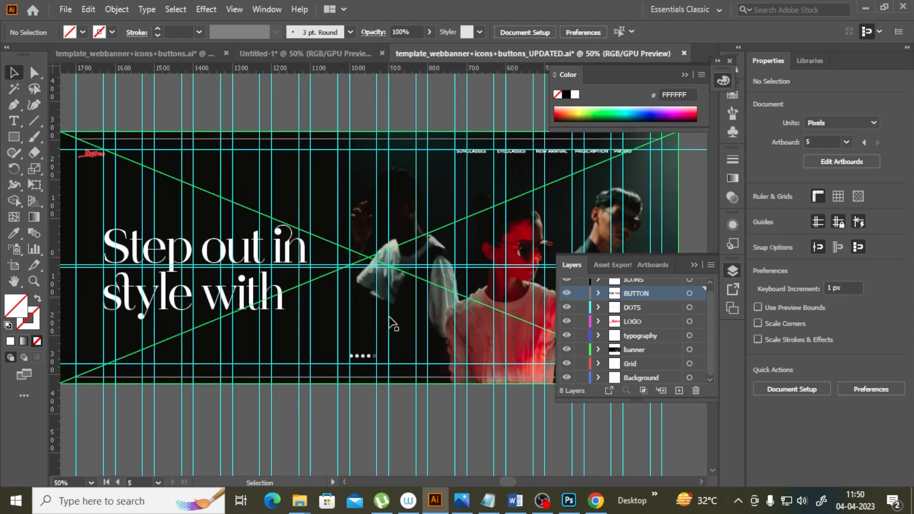
mouse_move(506, 486)
mouse_down()
mouse_move(513, 491)
mouse_move(504, 484)
mouse_up()
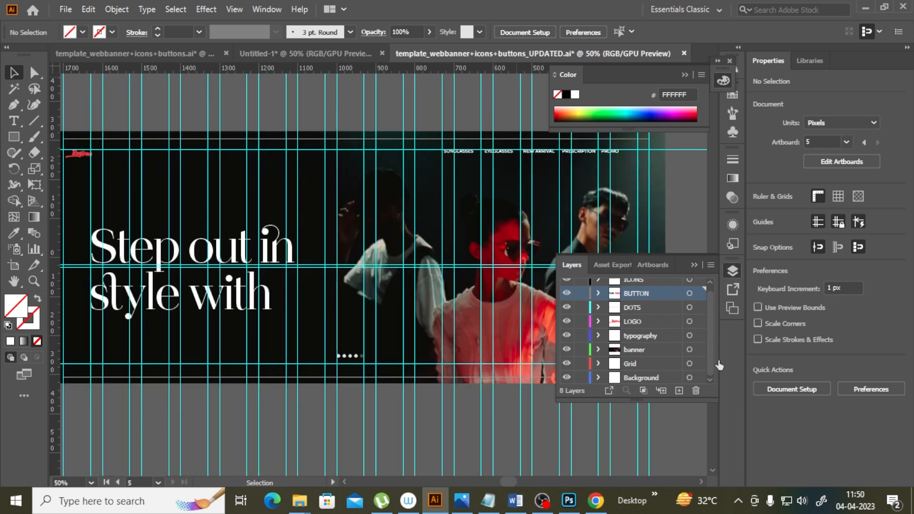
Step: Start Export As, choose PNG as the file type, and enable Use Artboards with the range 1-5
click(66, 10)
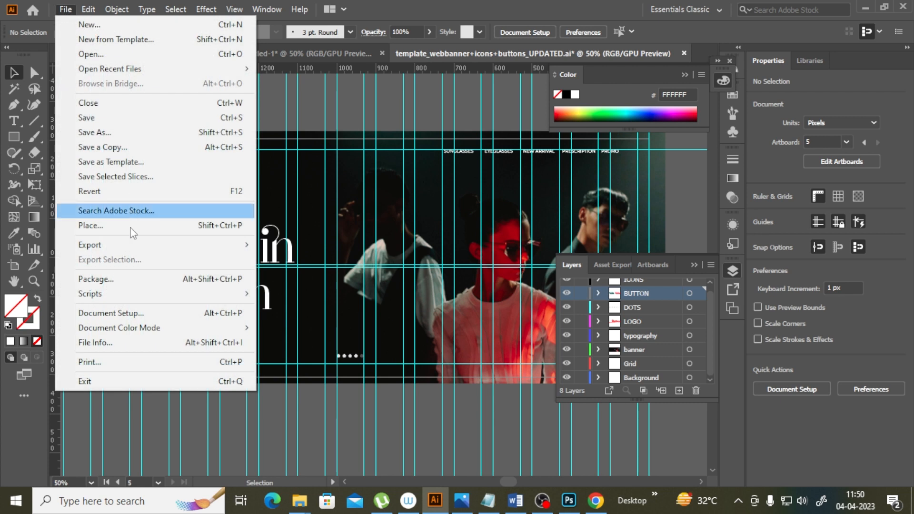
mouse_move(107, 253)
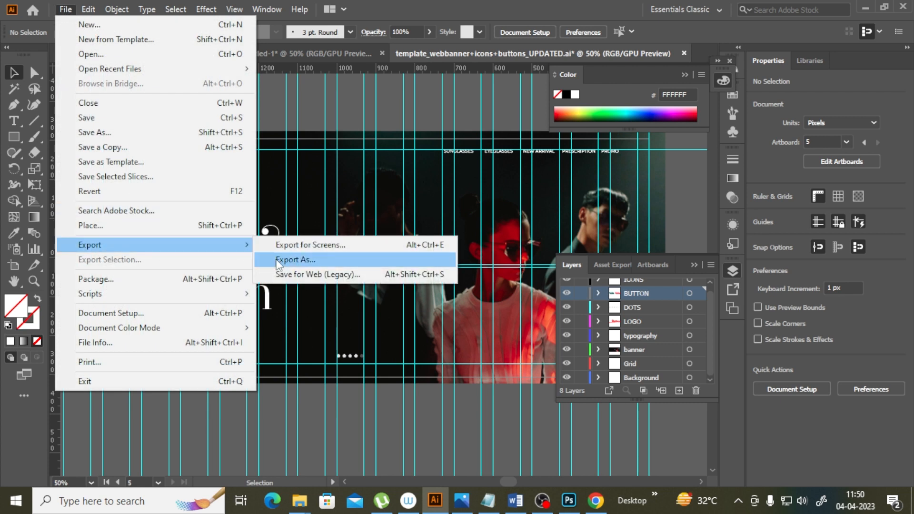
click(278, 261)
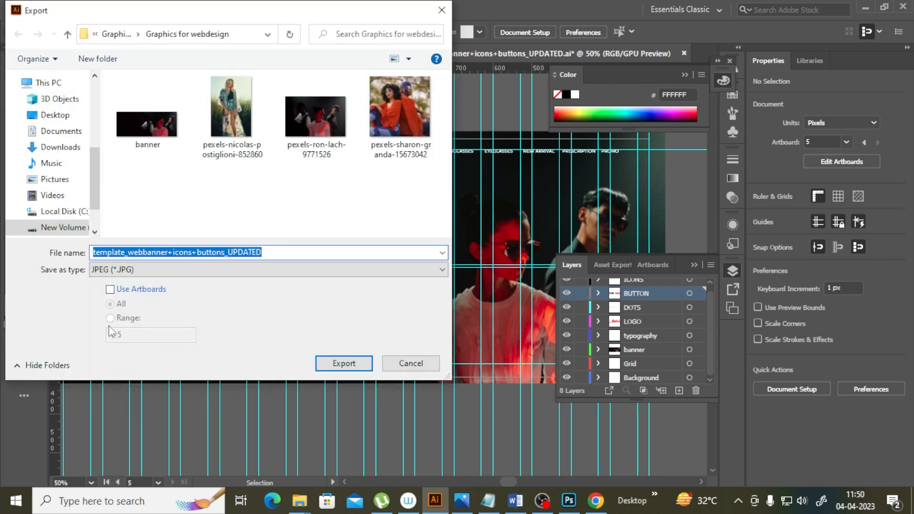
click(151, 270)
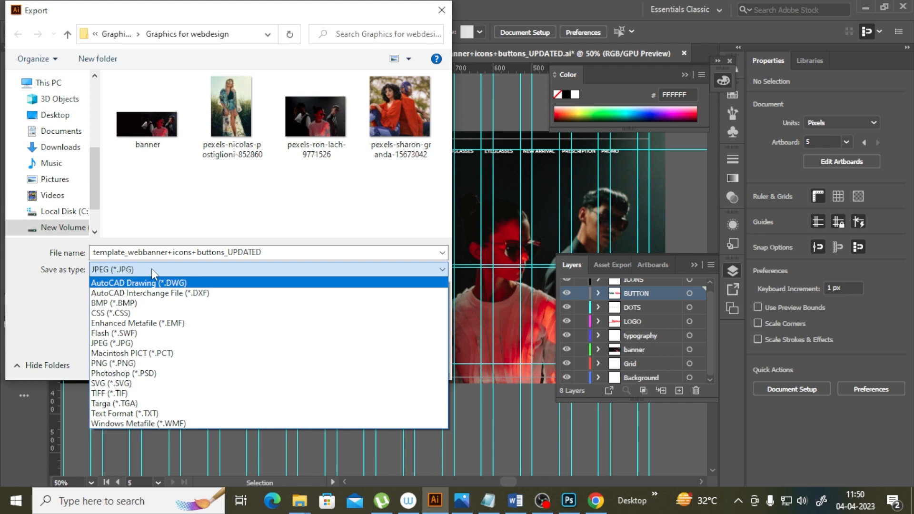
click(121, 364)
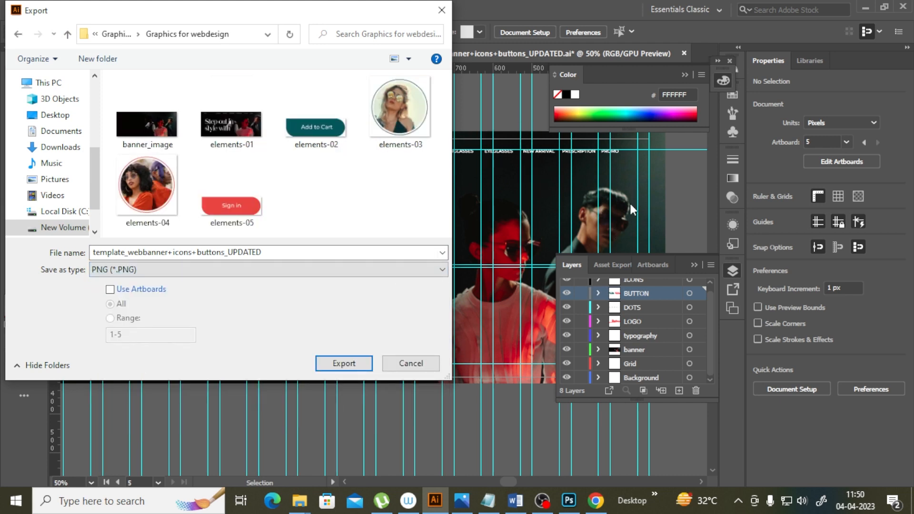
click(109, 291)
click(111, 318)
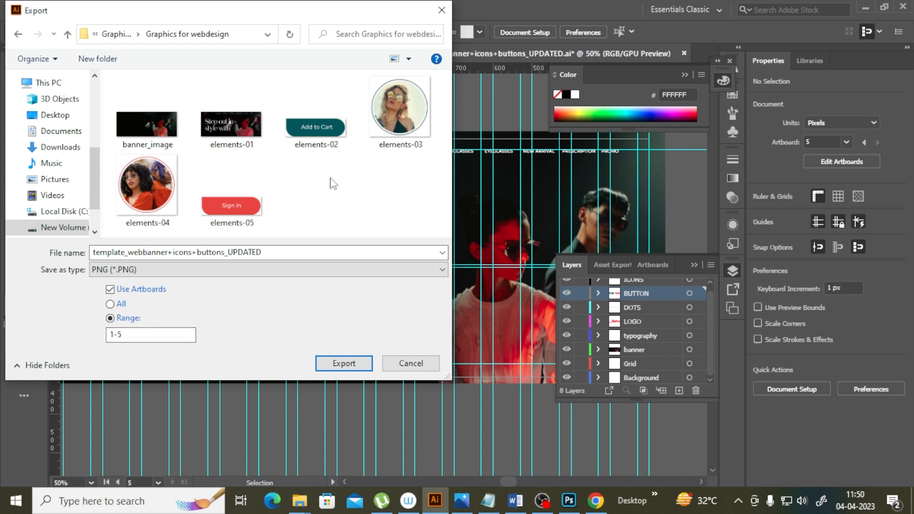
Step: Create a new folder named "All elements" in the export location and open it
right_click(205, 179)
mouse_move(284, 307)
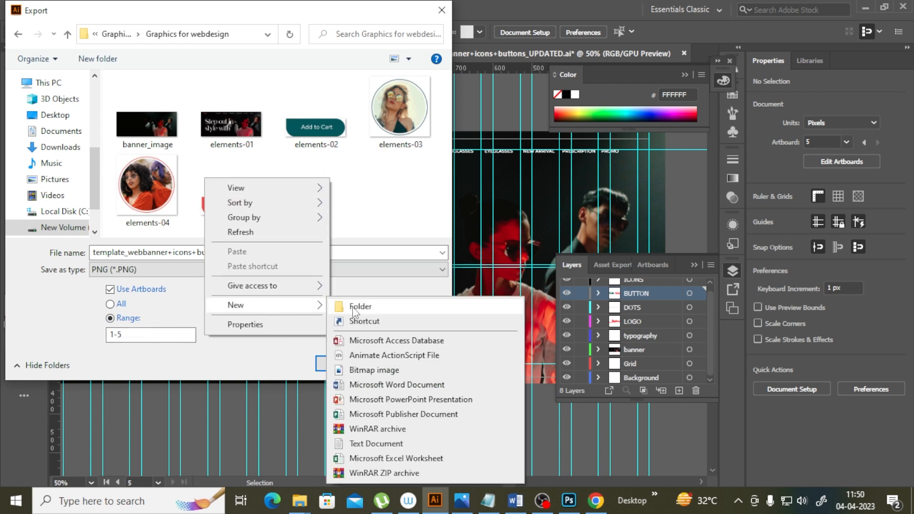
click(355, 305)
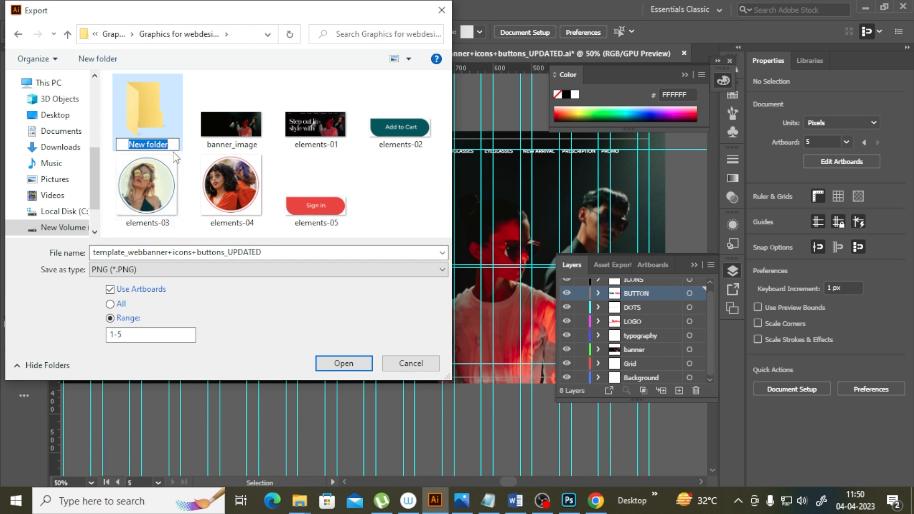
text(All ele)
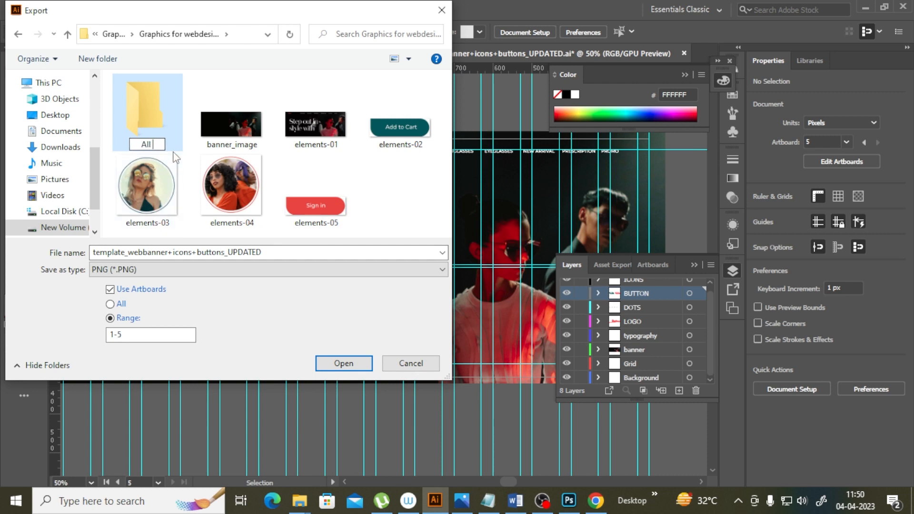
text(ments)
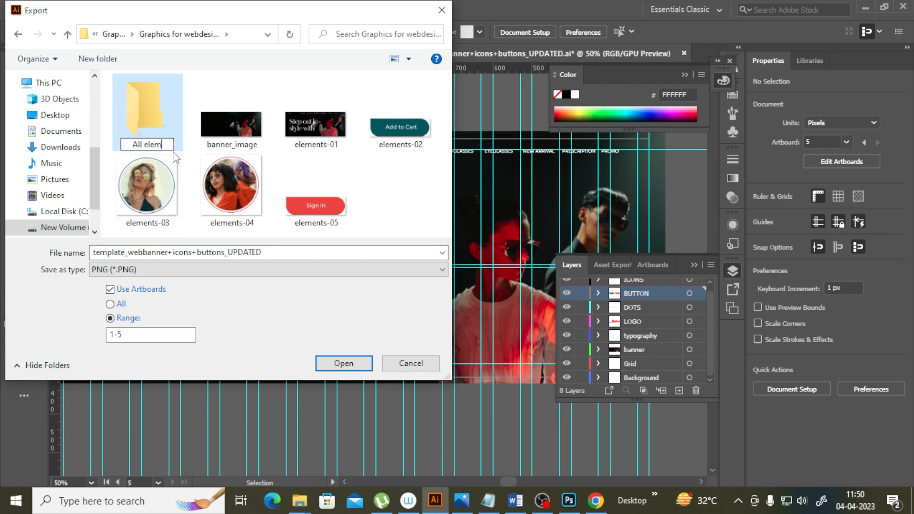
click(341, 370)
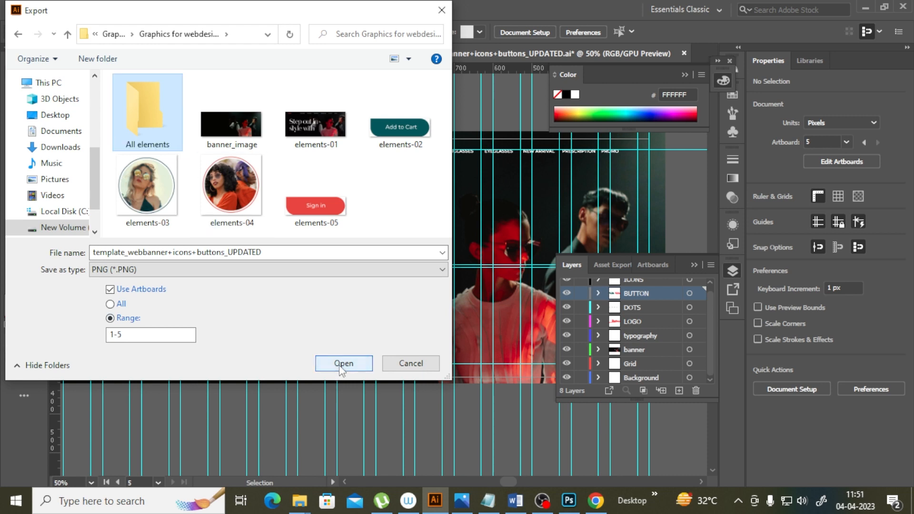
click(341, 370)
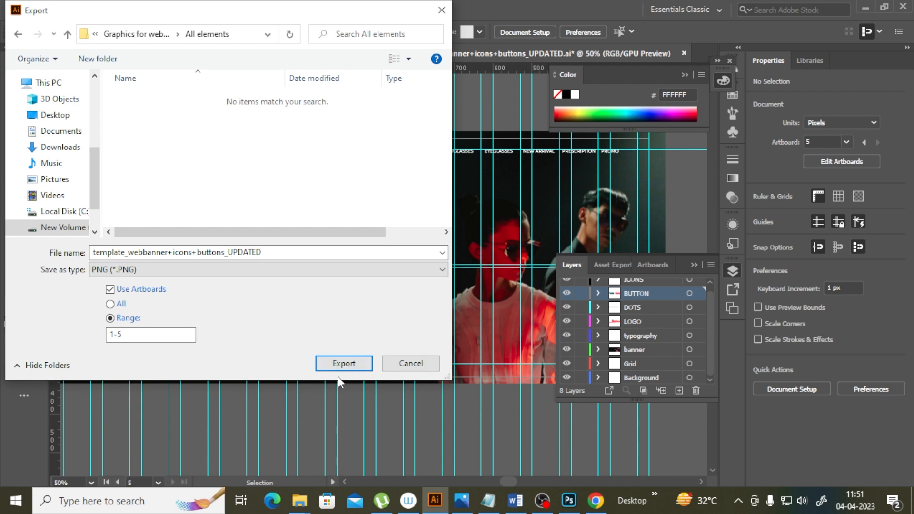
Step: Export the artboards as PNG at Medium (150 ppi) resolution
click(345, 365)
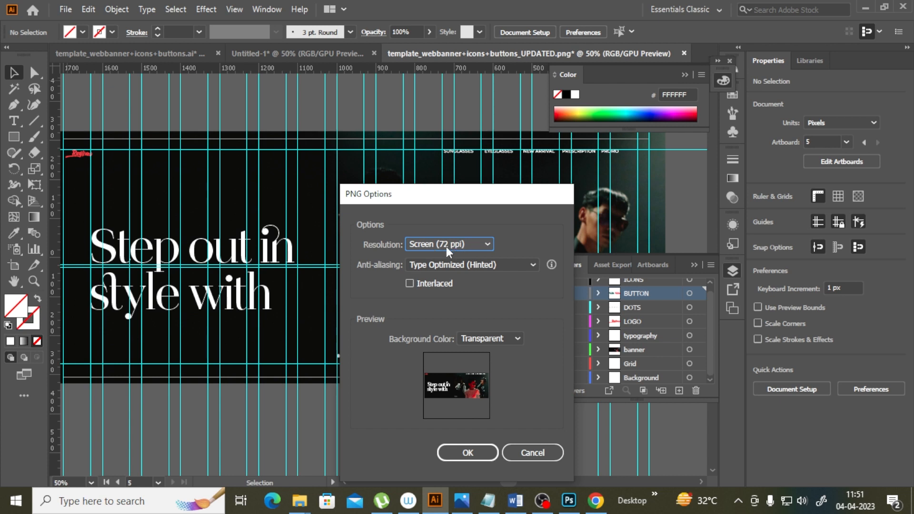
click(464, 249)
click(465, 276)
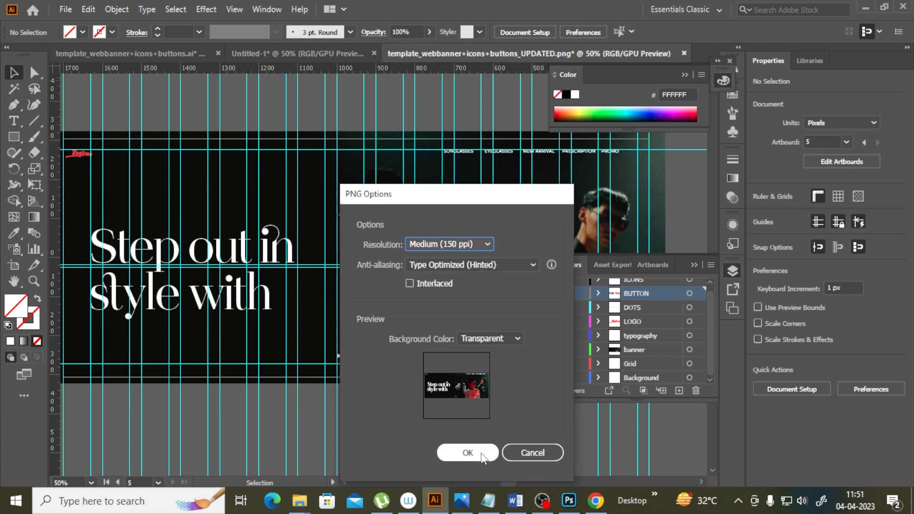
click(468, 453)
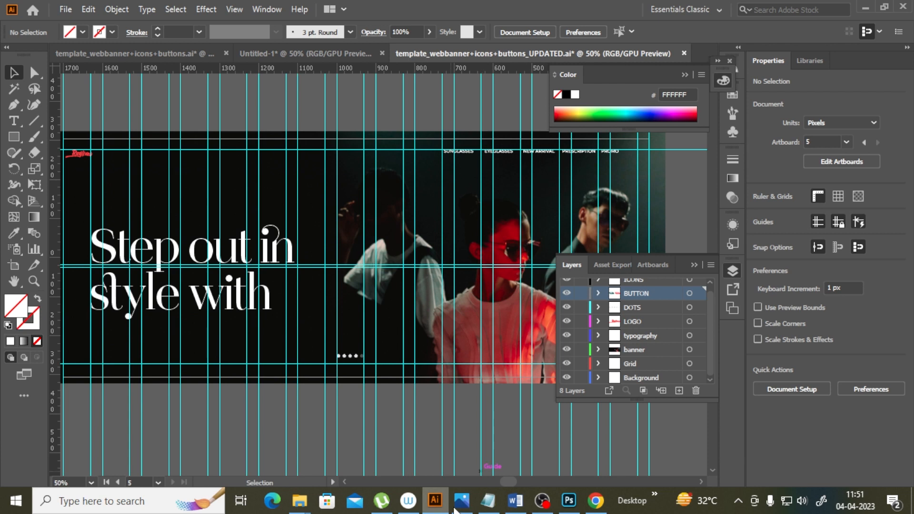
Step: Switch to File Explorer and open the exported banner PNG from the All elements folder
click(299, 501)
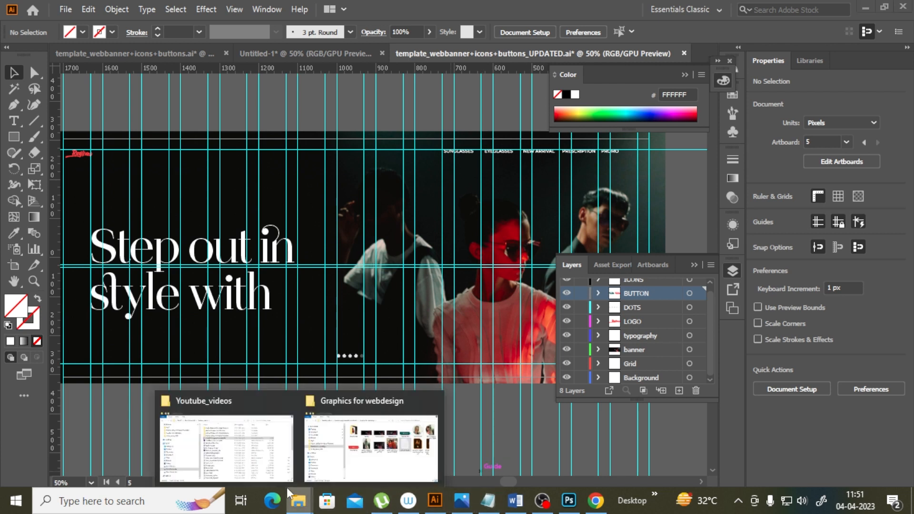
click(265, 473)
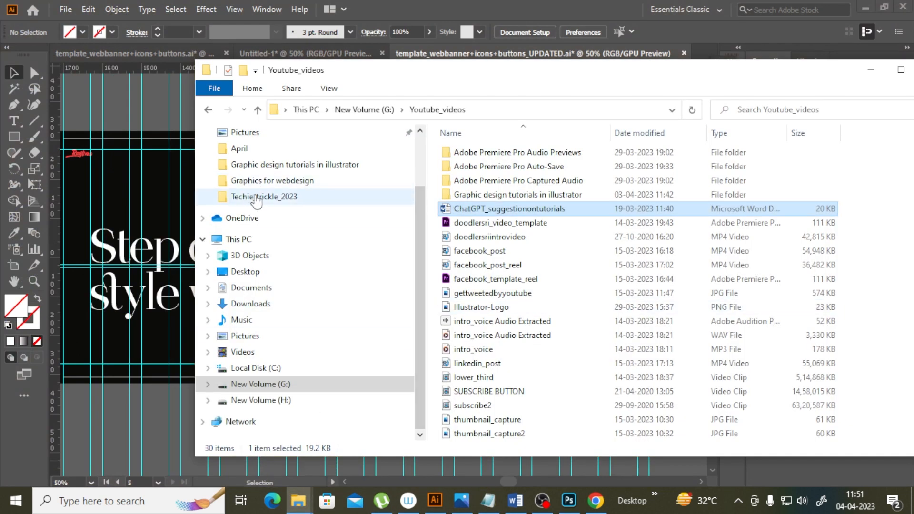
click(294, 180)
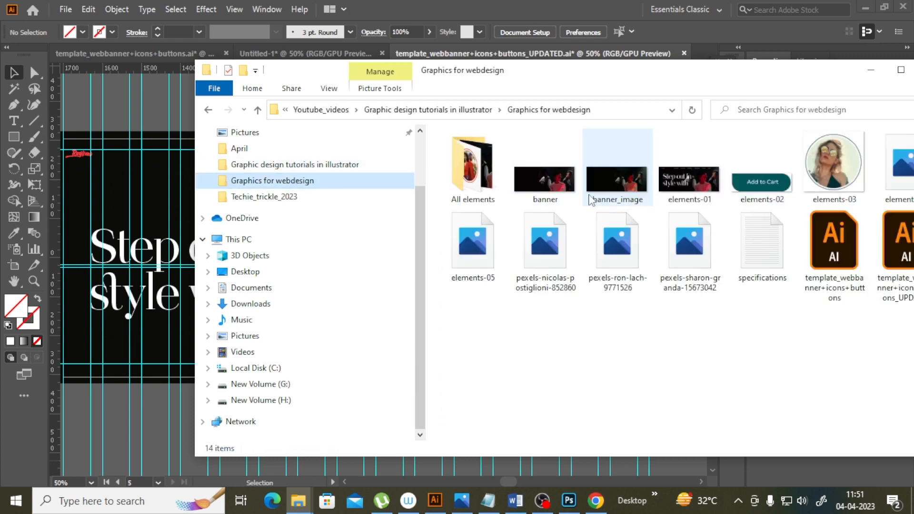
double_click(476, 195)
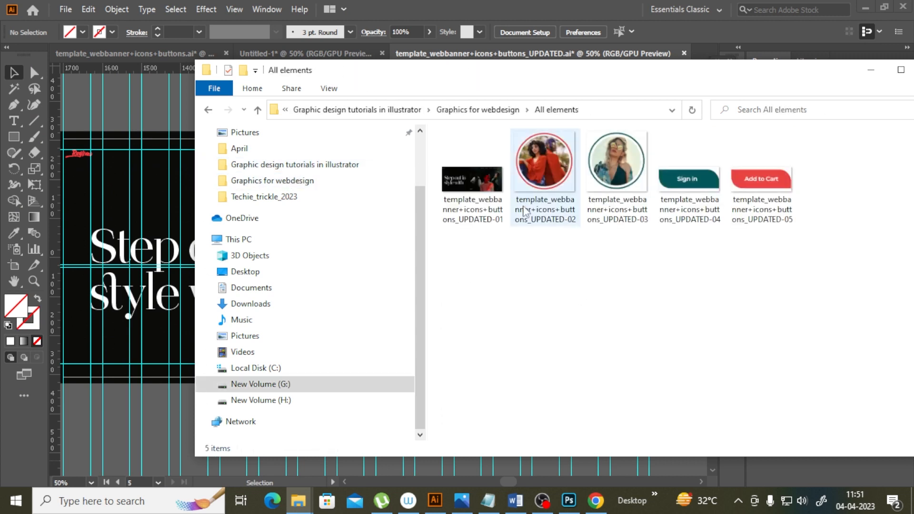
double_click(476, 183)
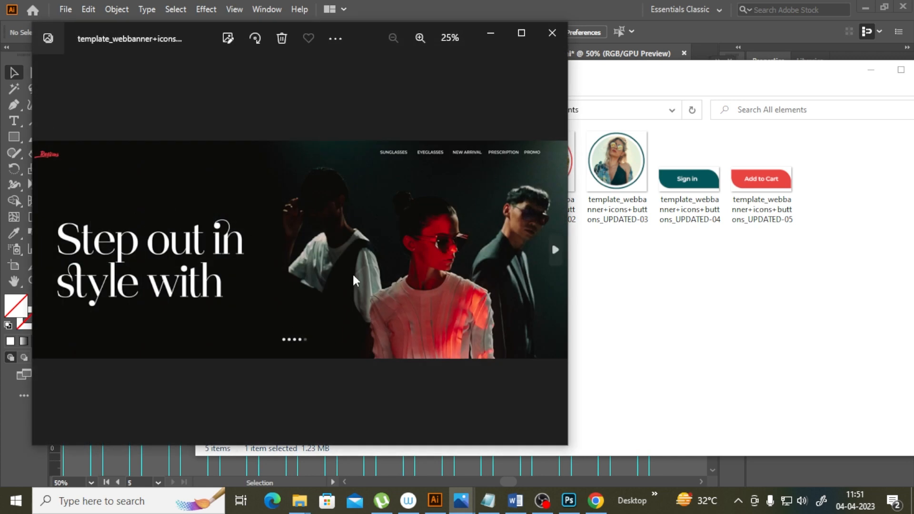
Step: Zoom into the exported banner image to inspect it, then open the exported circular photo icon
click(639, 278)
click(131, 281)
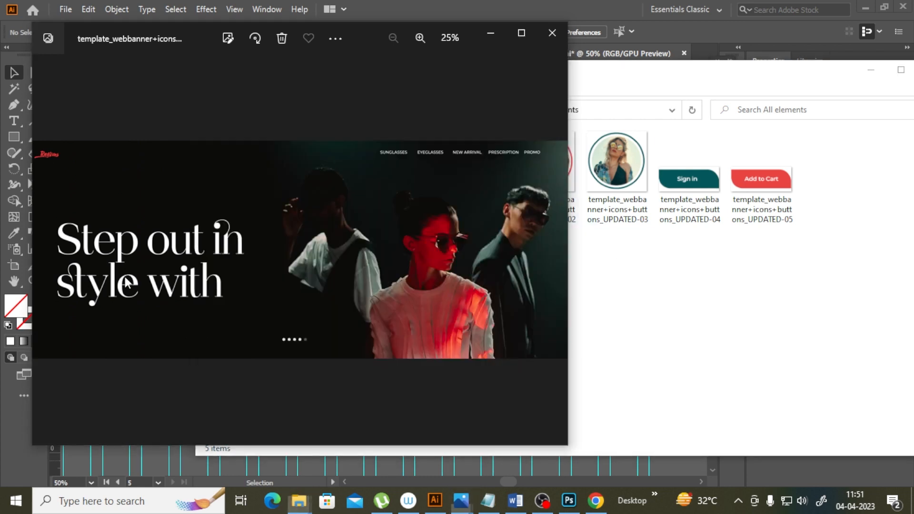
scroll(128, 282, up, 2)
scroll(252, 267, down, 3)
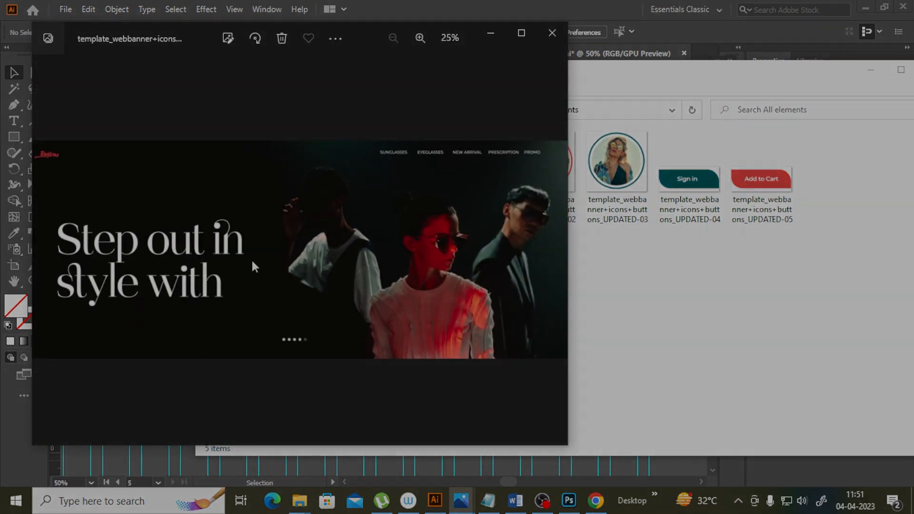
click(698, 239)
double_click(545, 167)
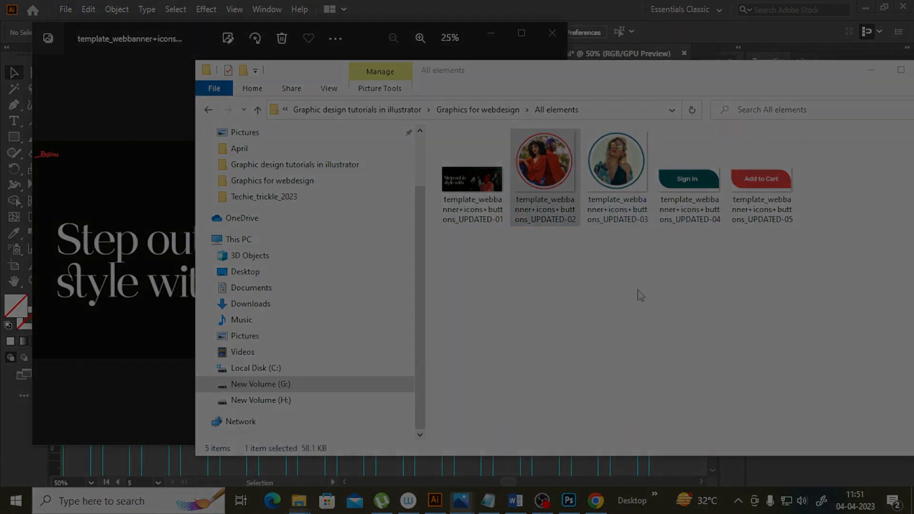